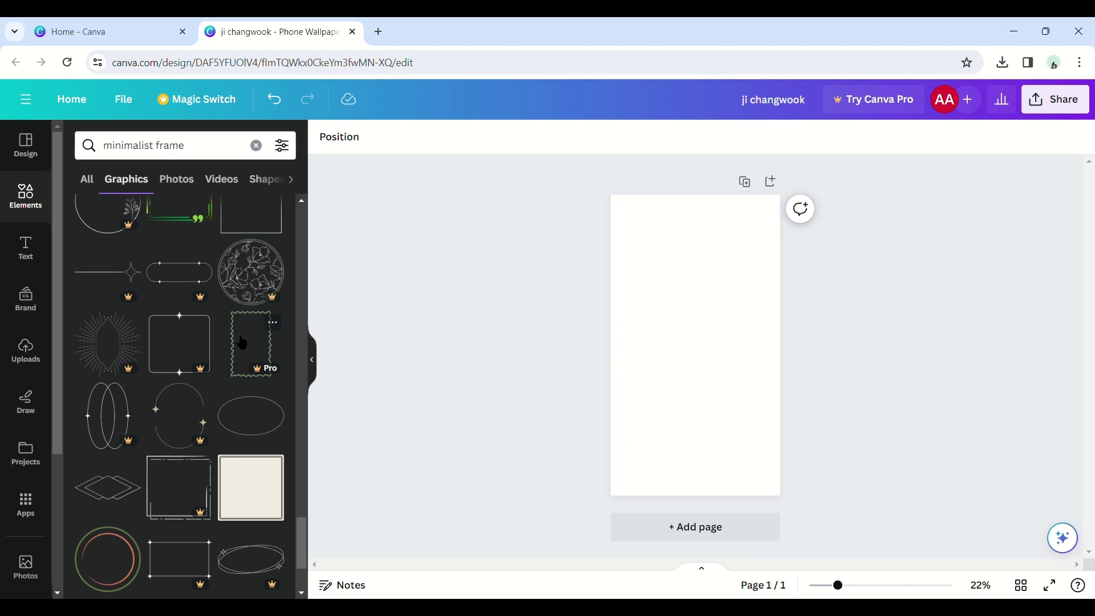
Search the graphics for "minimalistic frame" and add the half-sunburst corner ornament to the page
scroll(227, 327, down, 6)
click(162, 146)
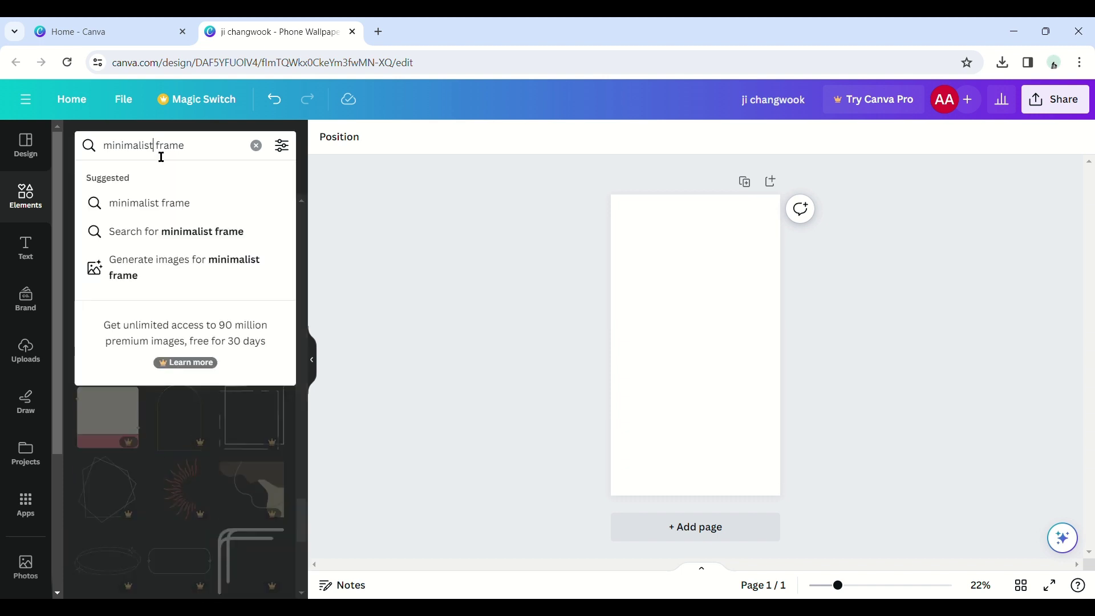
text(ic)
key(Return)
scroll(238, 399, down, 5)
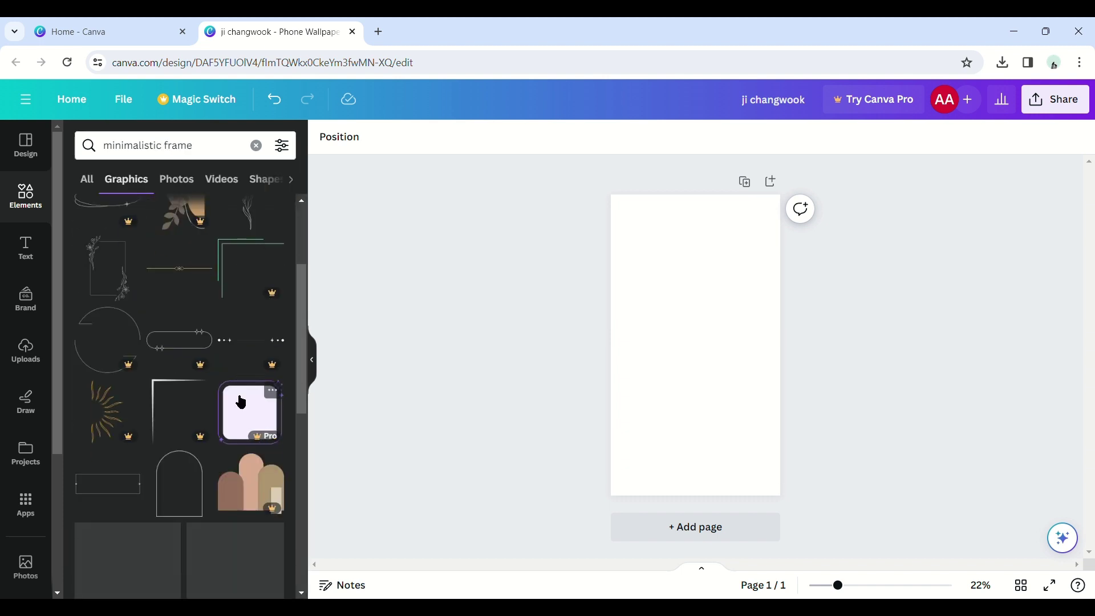
scroll(238, 398, down, 5)
click(257, 342)
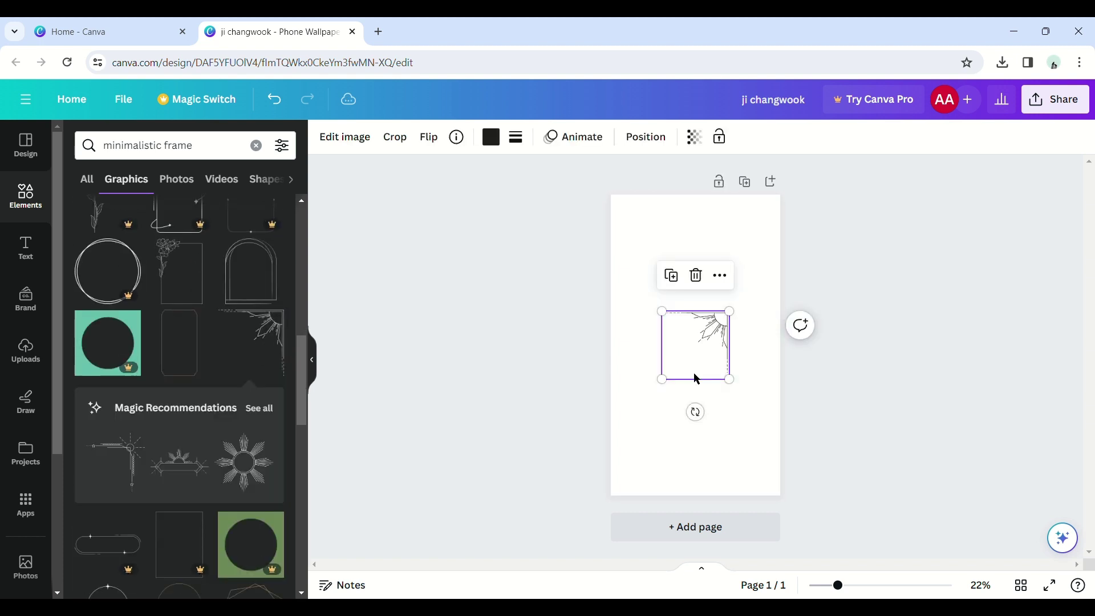
Move the half-sunburst ornament into the page's upper-right corner and adjust its size to leave a small margin
drag(702, 356, 748, 265)
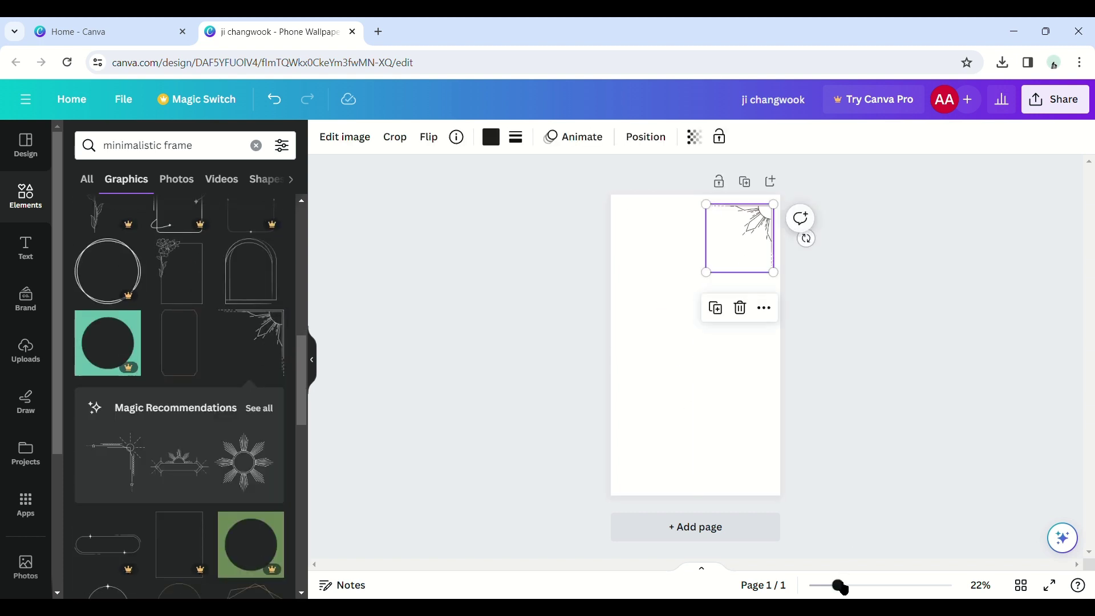
drag(839, 586, 886, 585)
scroll(923, 449, up, 5)
drag(986, 482, 946, 428)
drag(862, 341, 920, 328)
click(696, 355)
click(920, 307)
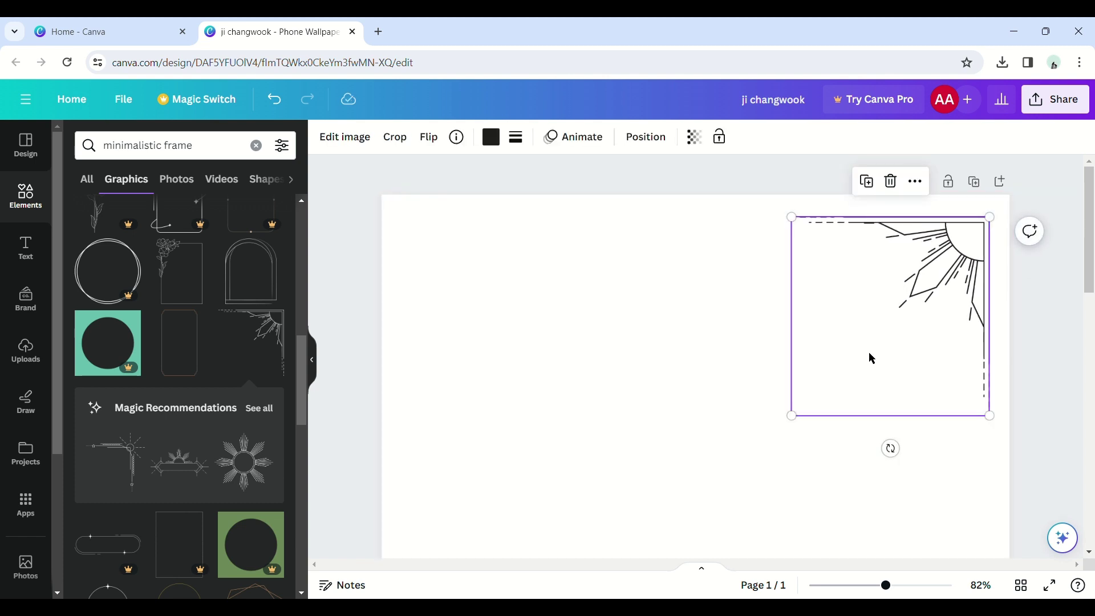
Add the recommended corner ornament with a circle and small stars to the page and flip it
scroll(1010, 223, down, 3)
scroll(901, 431, down, 5)
click(121, 462)
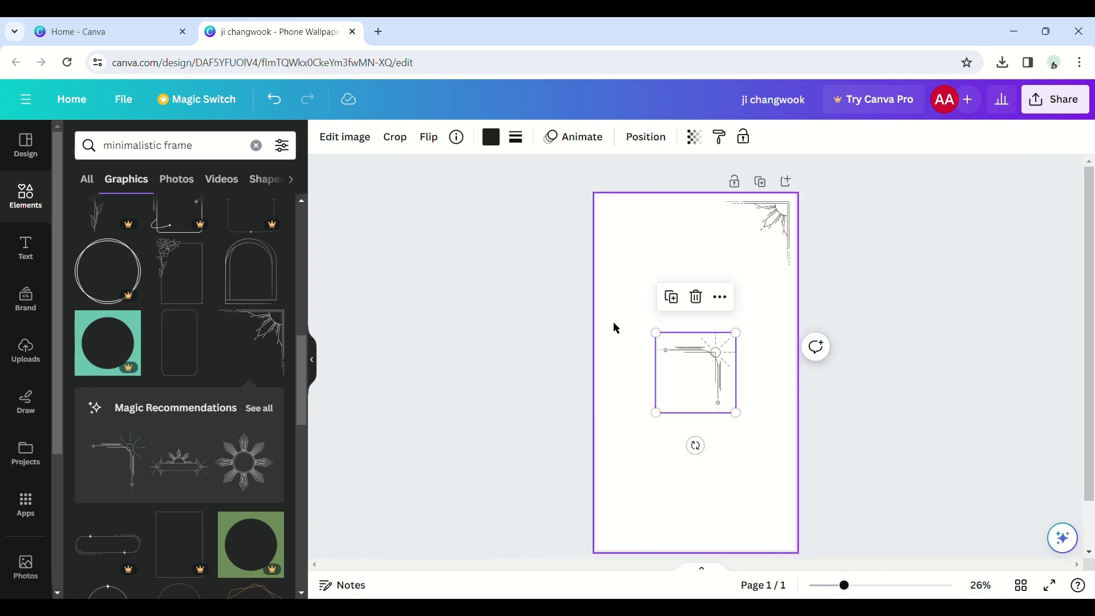
click(428, 137)
click(476, 179)
Place the star ornament in the page's lower-left corner and nudge the upper-right ornament slightly inward
drag(703, 400, 638, 529)
mouse_move(679, 470)
mouse_down()
mouse_move(670, 497)
mouse_move(685, 480)
mouse_up()
click(714, 475)
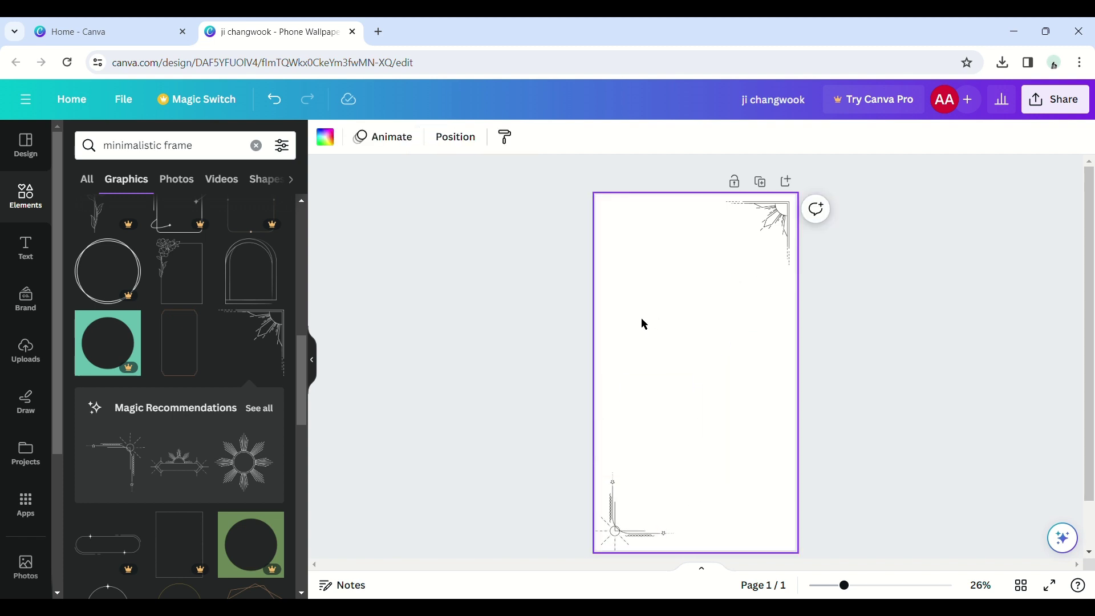
click(752, 226)
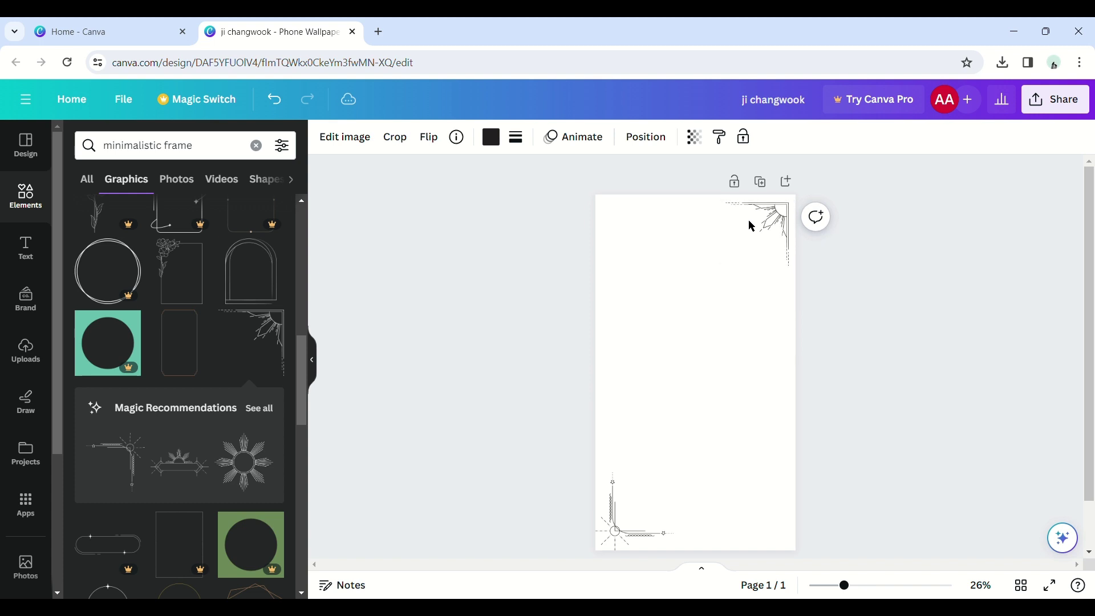
click(749, 221)
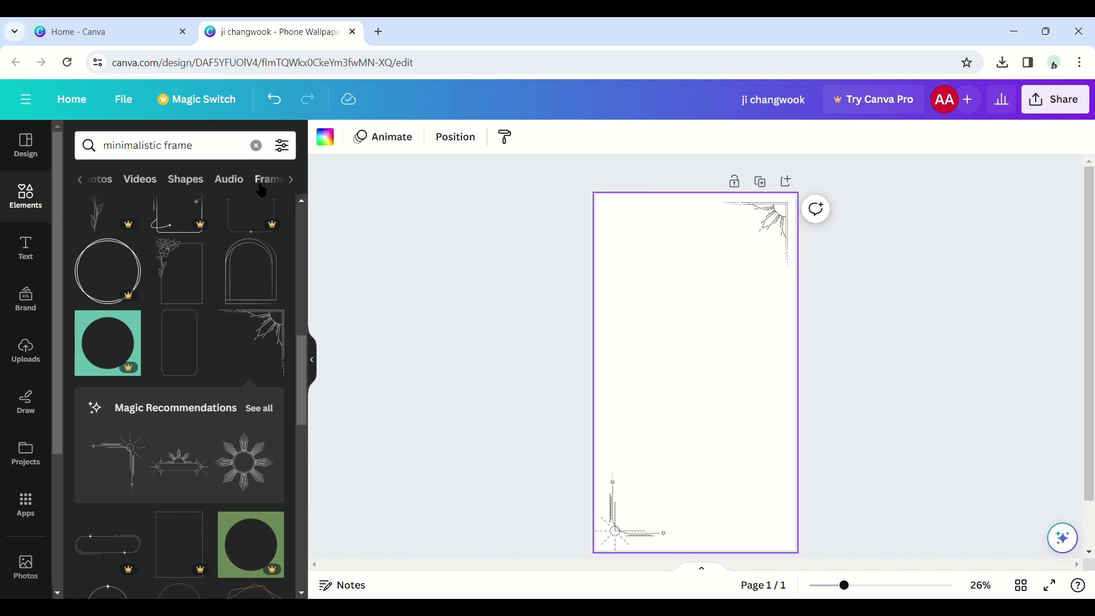
Add an upright oval photo frame, enlarge it and centre it on the page
click(261, 182)
scroll(235, 289, down, 2)
click(107, 453)
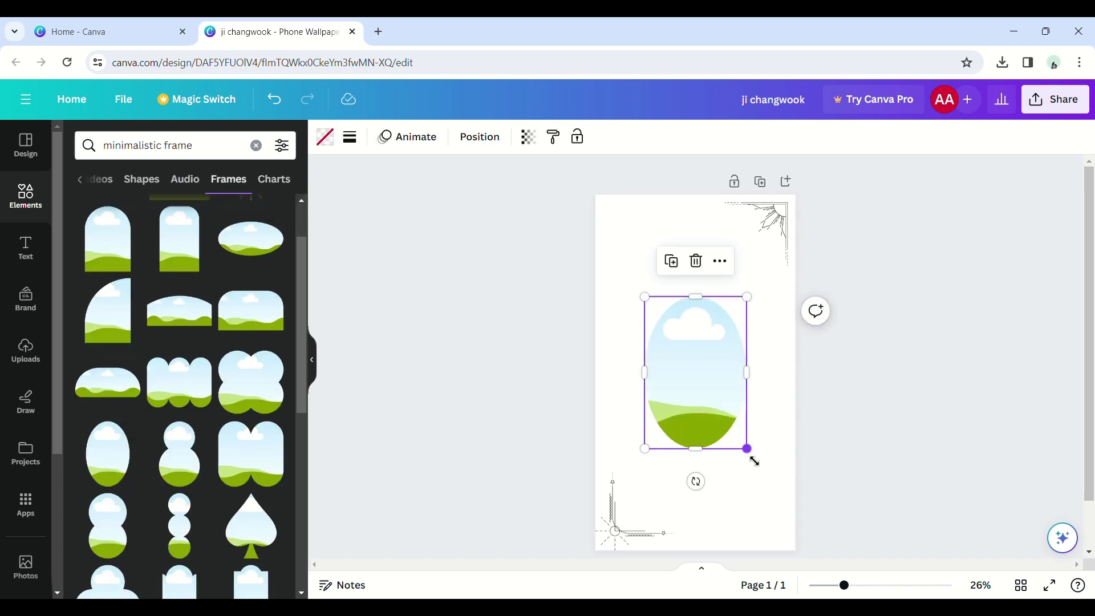
drag(754, 461, 794, 520)
drag(727, 438, 707, 394)
drag(770, 476, 759, 456)
drag(702, 396, 706, 408)
click(457, 361)
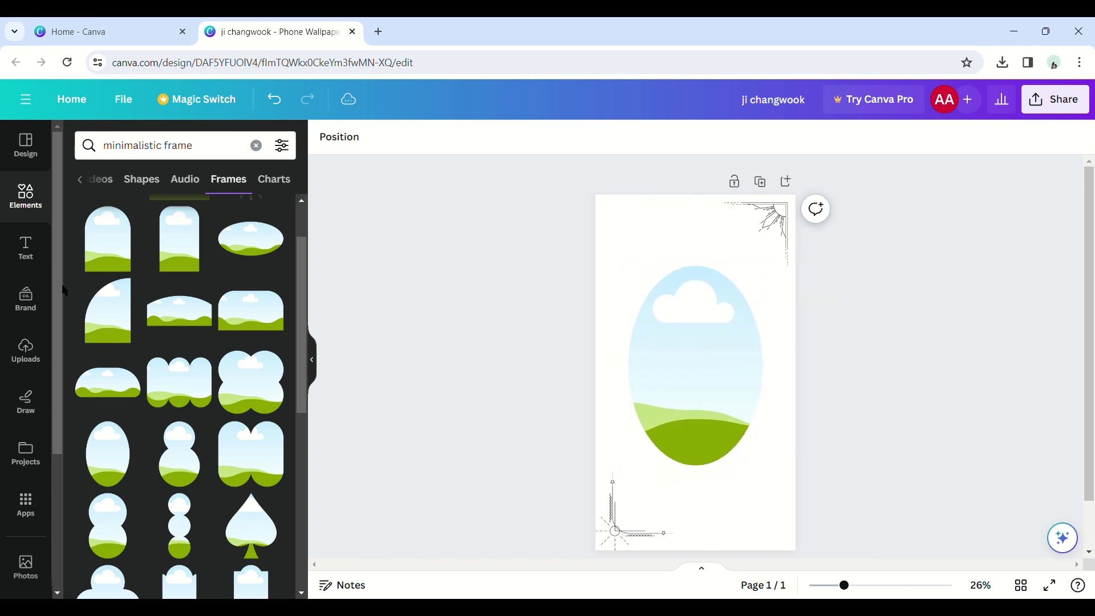
Fill the oval frame with the uploaded portrait in the dark denim shirt and enlarge the photo within the crop
click(26, 351)
click(256, 366)
drag(695, 359, 714, 343)
double_click(720, 337)
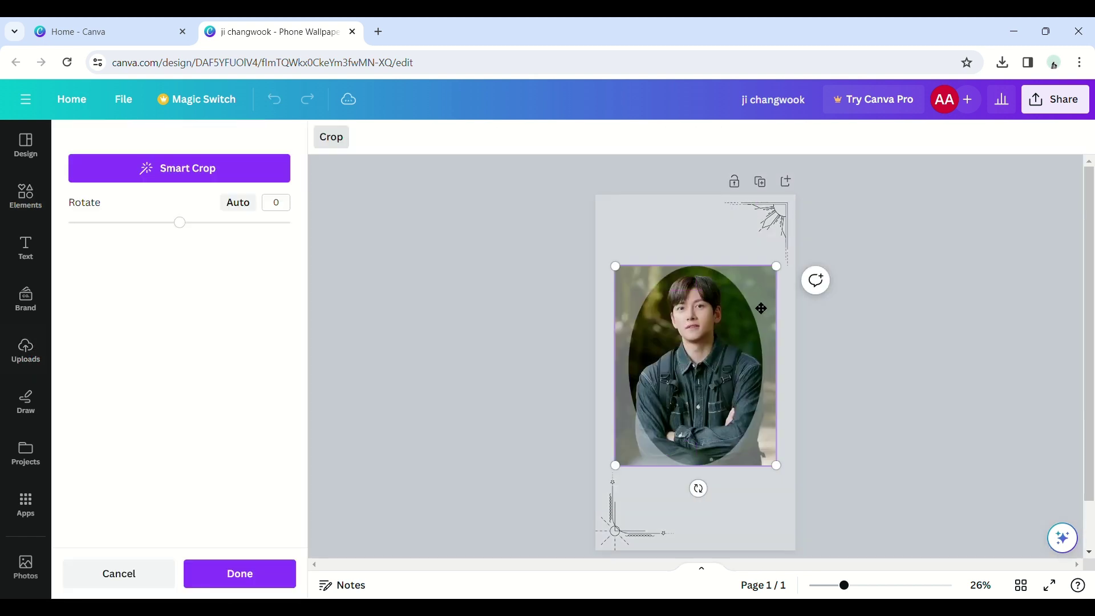
drag(777, 268, 819, 250)
drag(730, 342, 710, 342)
click(850, 321)
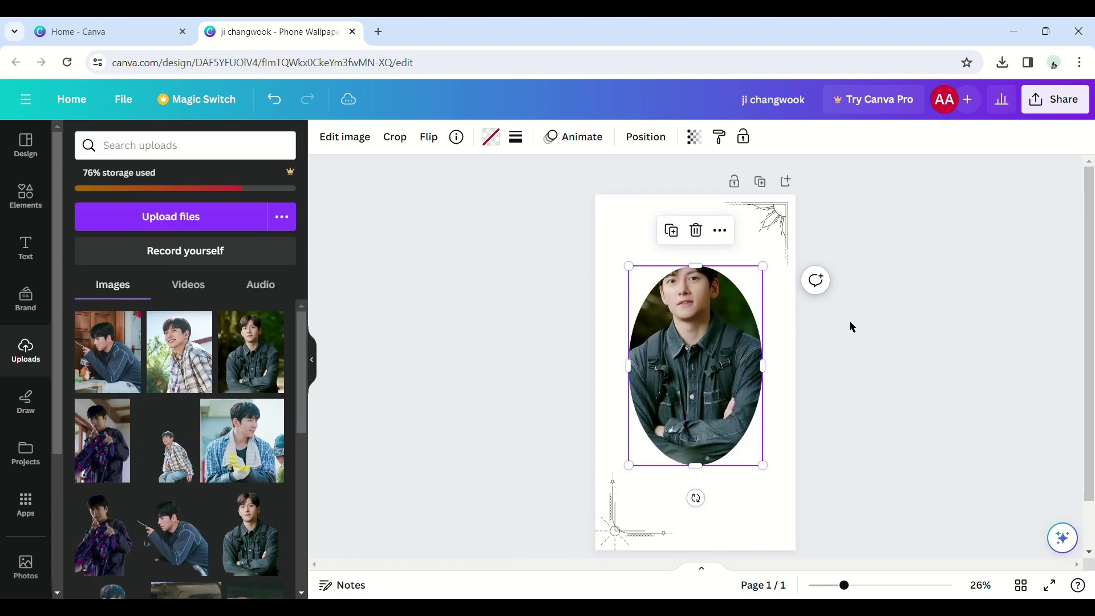
Set the page background to the light cream colour #FFF1E5
click(554, 209)
click(325, 137)
click(269, 422)
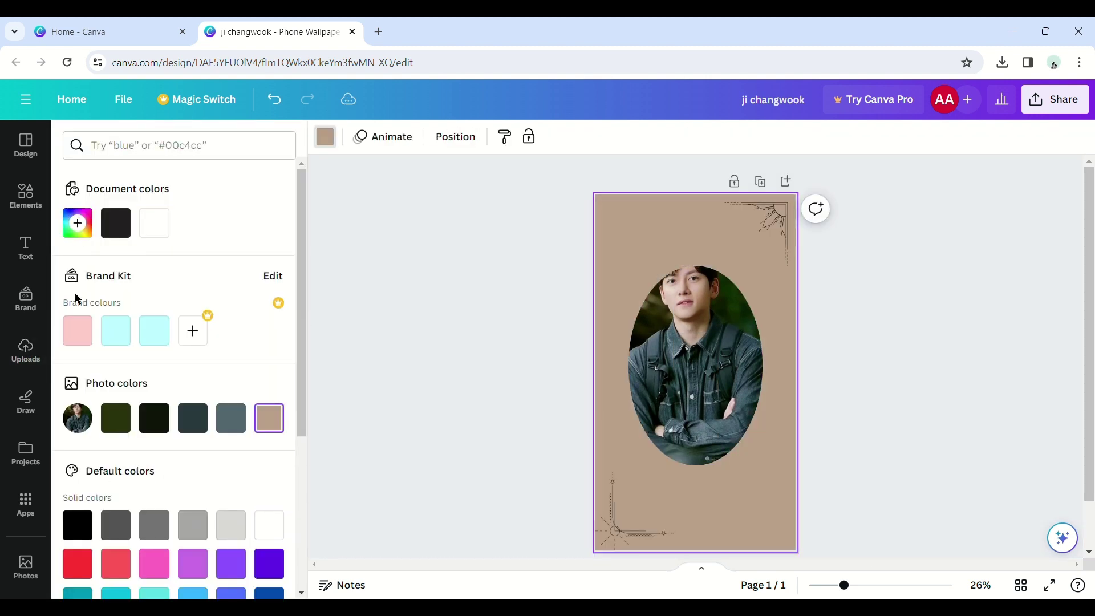
click(77, 222)
drag(127, 314, 94, 286)
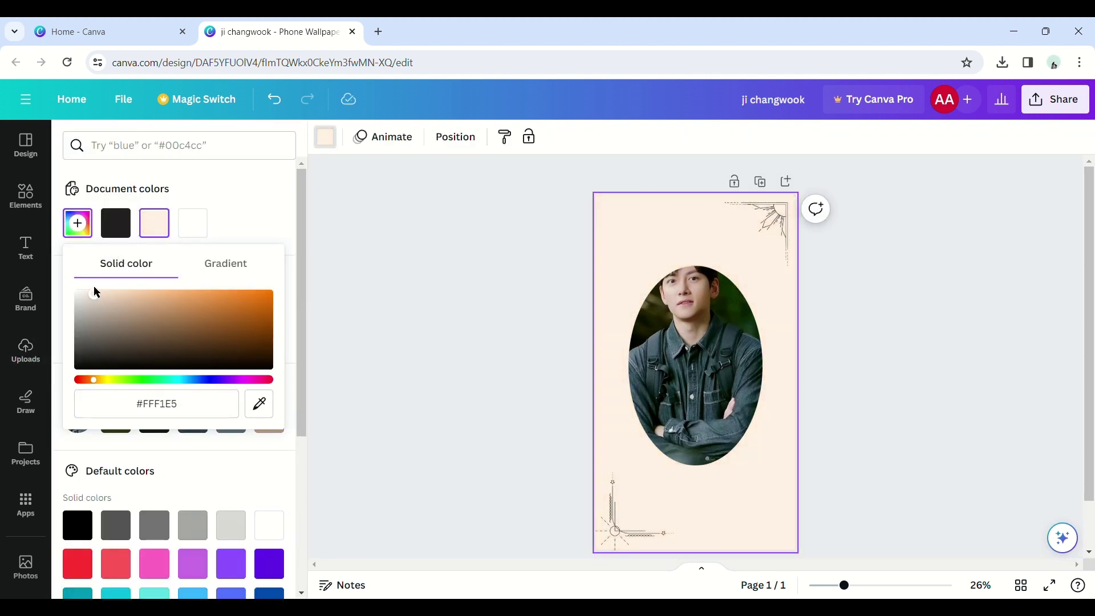
Recolour both corner ornaments with the dark olive green from the photo colours
click(735, 237)
click(203, 422)
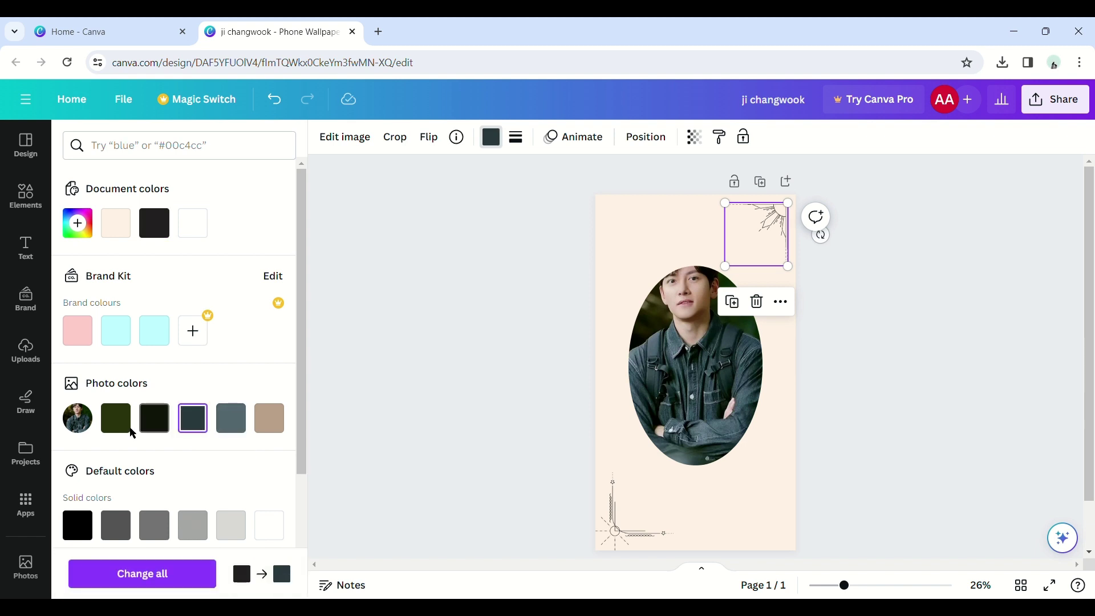
click(595, 524)
click(491, 357)
click(656, 342)
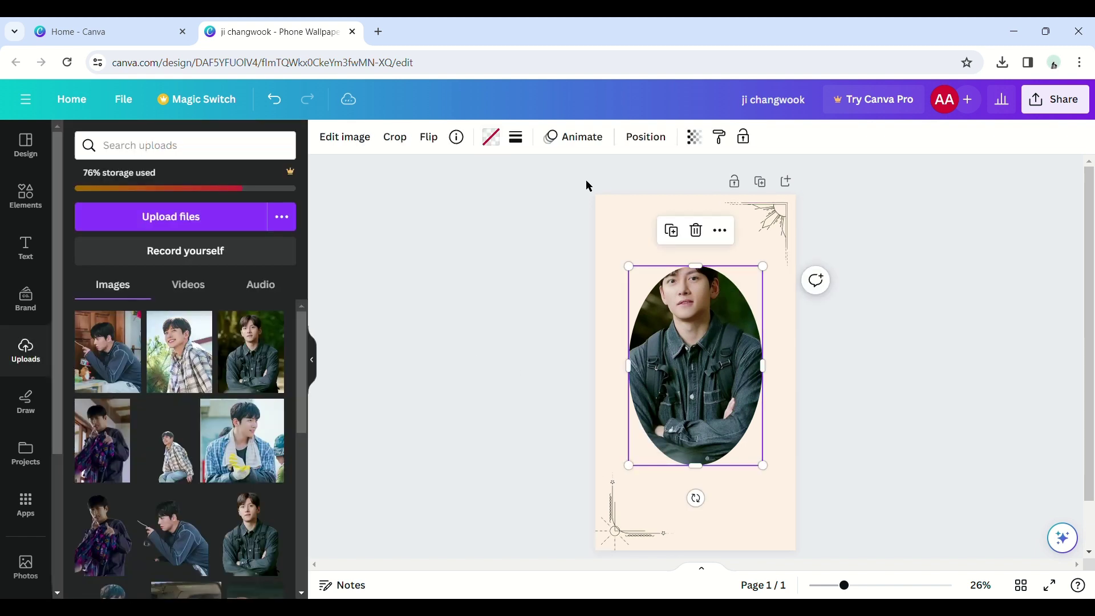
Add a thin ellipse outline from the minimalistic frame graphics and colour it the photo's dark teal
click(26, 194)
click(105, 179)
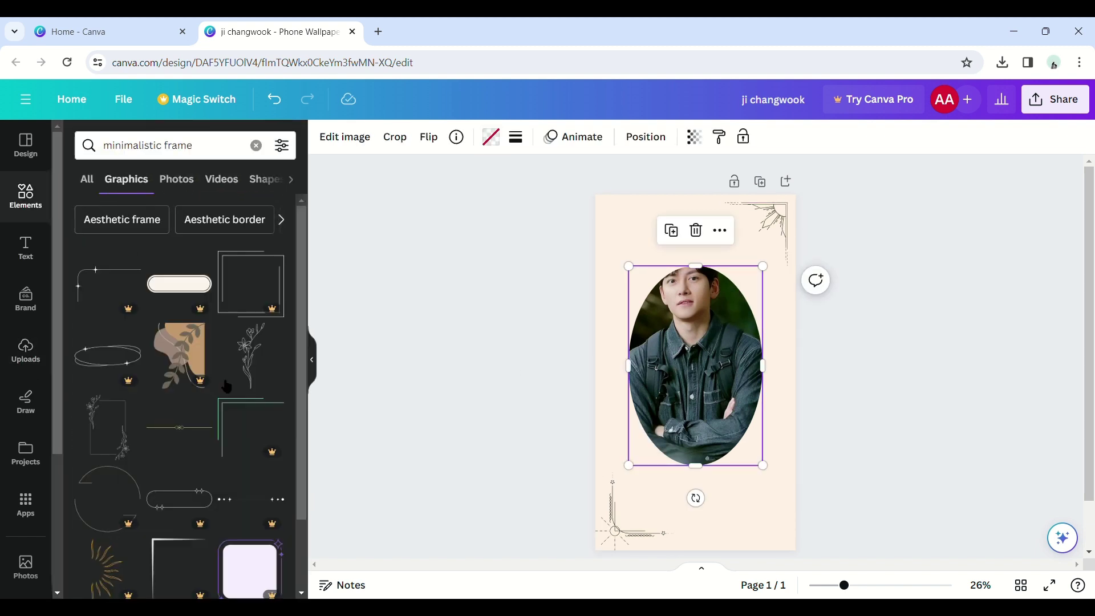
scroll(227, 412, down, 5)
scroll(227, 411, down, 10)
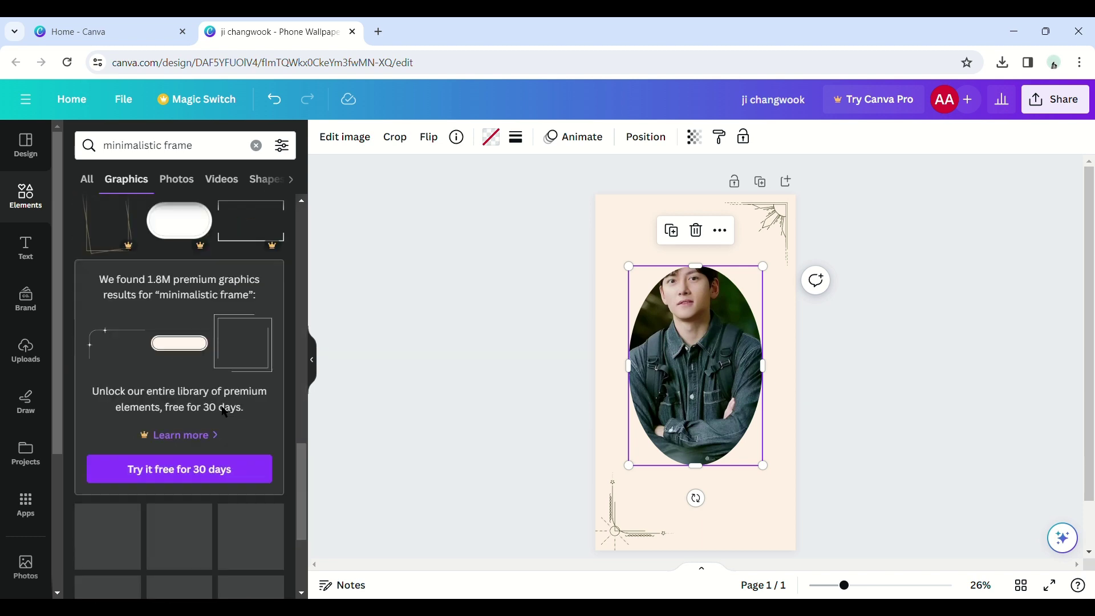
scroll(224, 412, down, 5)
click(183, 412)
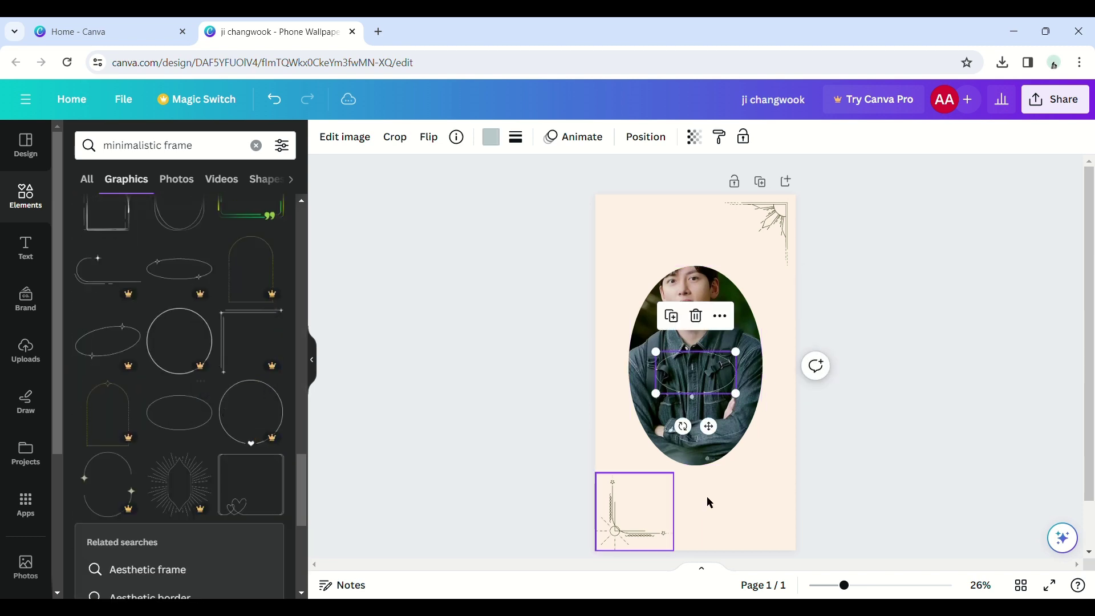
click(492, 137)
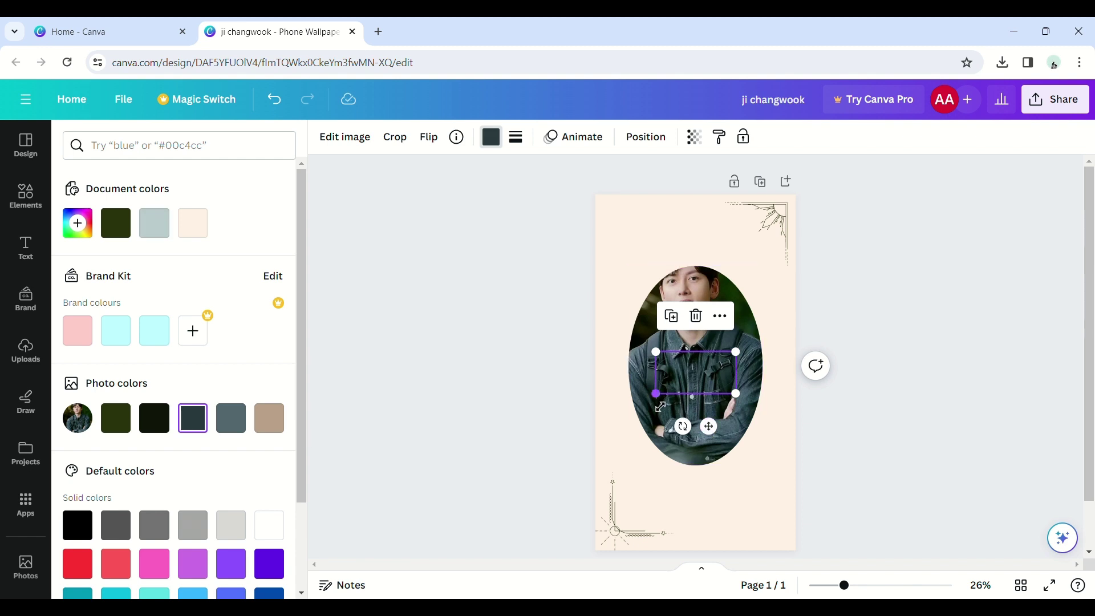
Enlarge the ellipse outline and rotate it diagonally so it surrounds the oval portrait
drag(661, 407, 719, 433)
drag(736, 350, 792, 324)
drag(732, 383, 743, 372)
drag(771, 417, 782, 420)
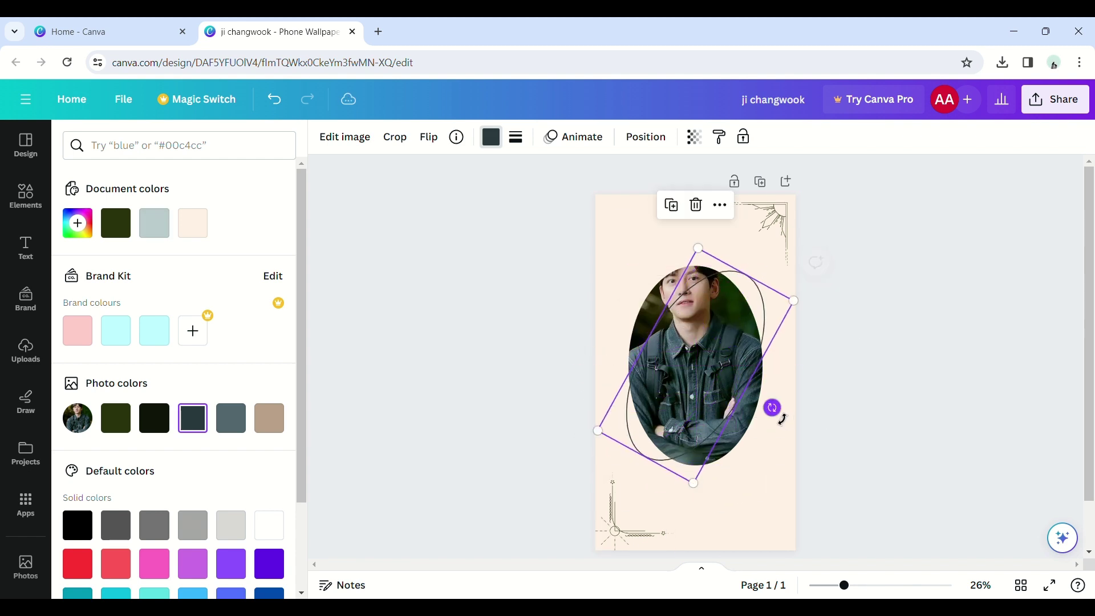
Send the ellipse outline behind the oval portrait
right_click(707, 361)
mouse_move(761, 395)
click(606, 479)
click(504, 425)
click(633, 430)
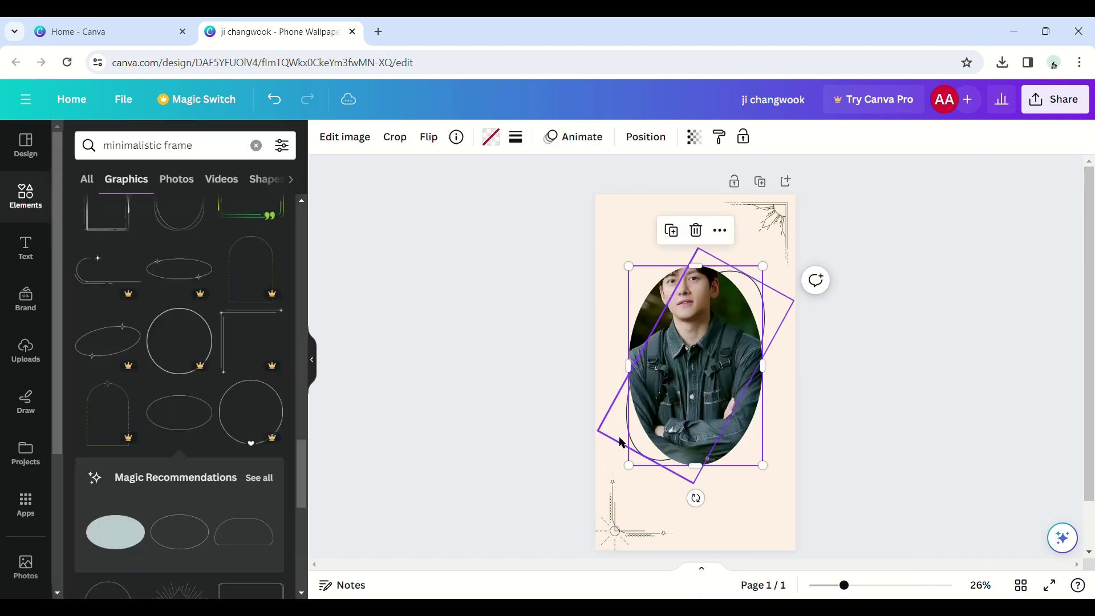
Shrink the ellipse outline slightly, adjust its tilt and shift it so its arcs show beside the portrait
click(622, 443)
drag(694, 483, 693, 472)
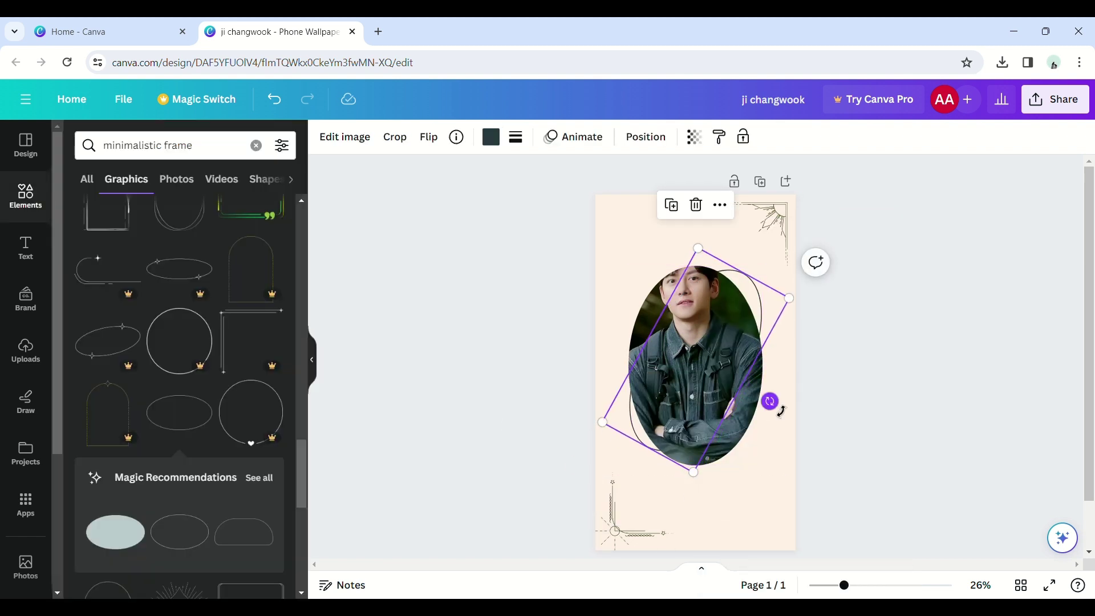
mouse_move(778, 409)
mouse_down()
mouse_move(789, 399)
mouse_move(773, 392)
mouse_move(798, 418)
mouse_up()
drag(720, 269, 720, 262)
click(878, 442)
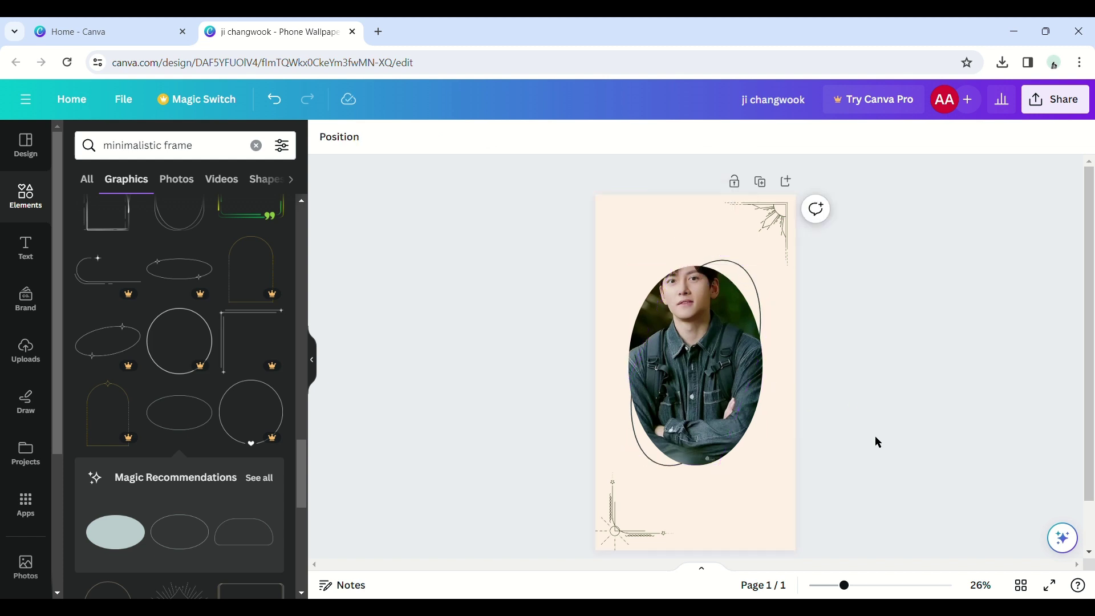
Search the elements for "line" and place a solid straight line above the portrait
click(87, 179)
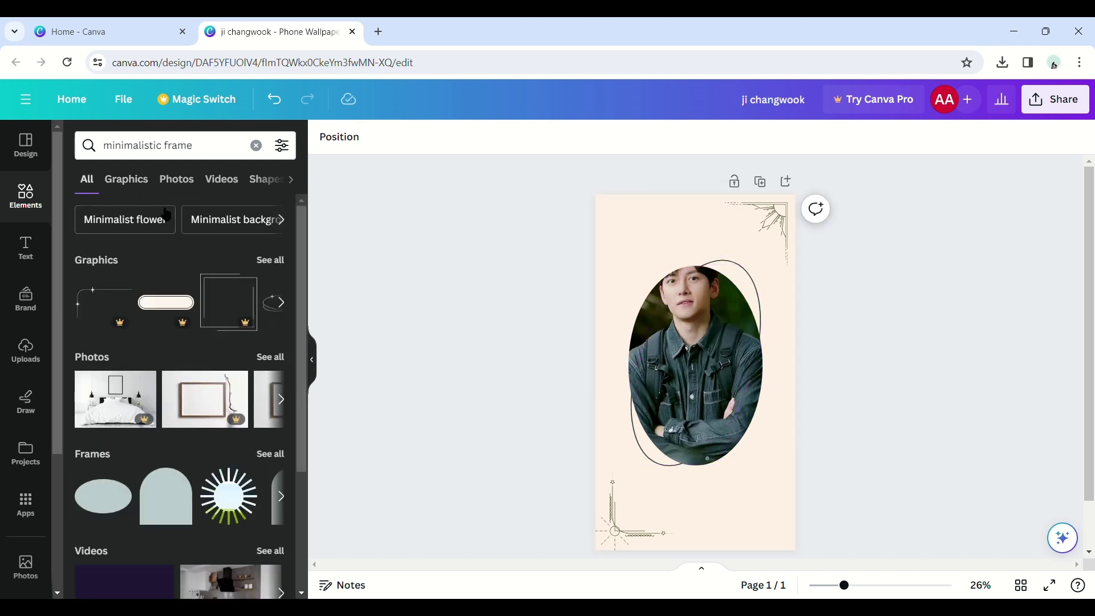
click(200, 152)
text(line)
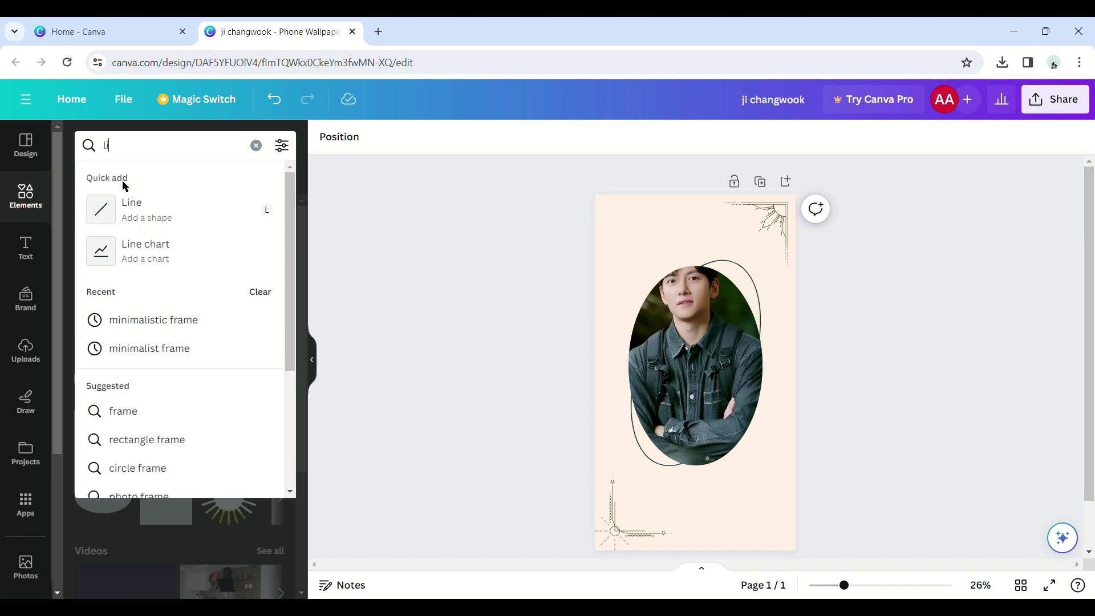
key(Return)
click(186, 293)
drag(708, 377, 692, 263)
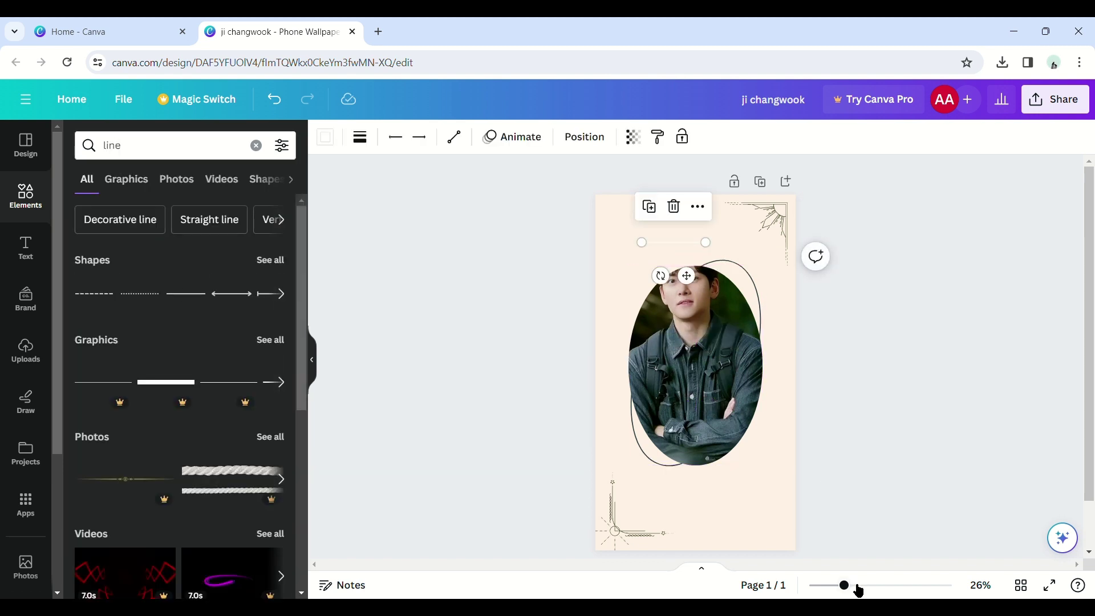
Move the line near the page's top edge, set its weight to 1 and colour it dark teal
drag(851, 585, 890, 585)
scroll(656, 413, up, 1)
drag(647, 278, 638, 263)
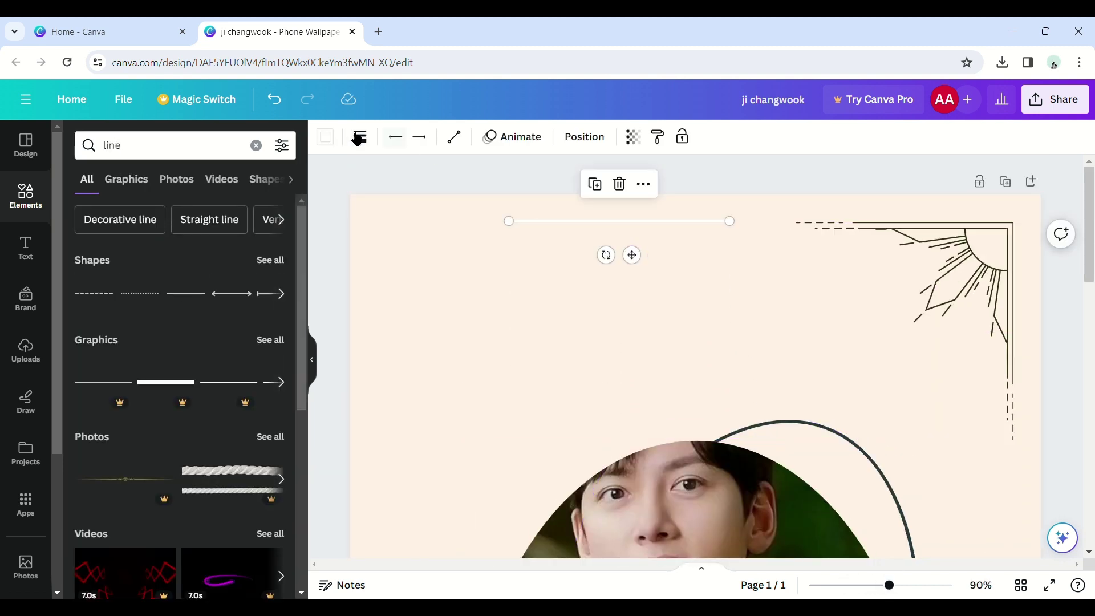
click(360, 137)
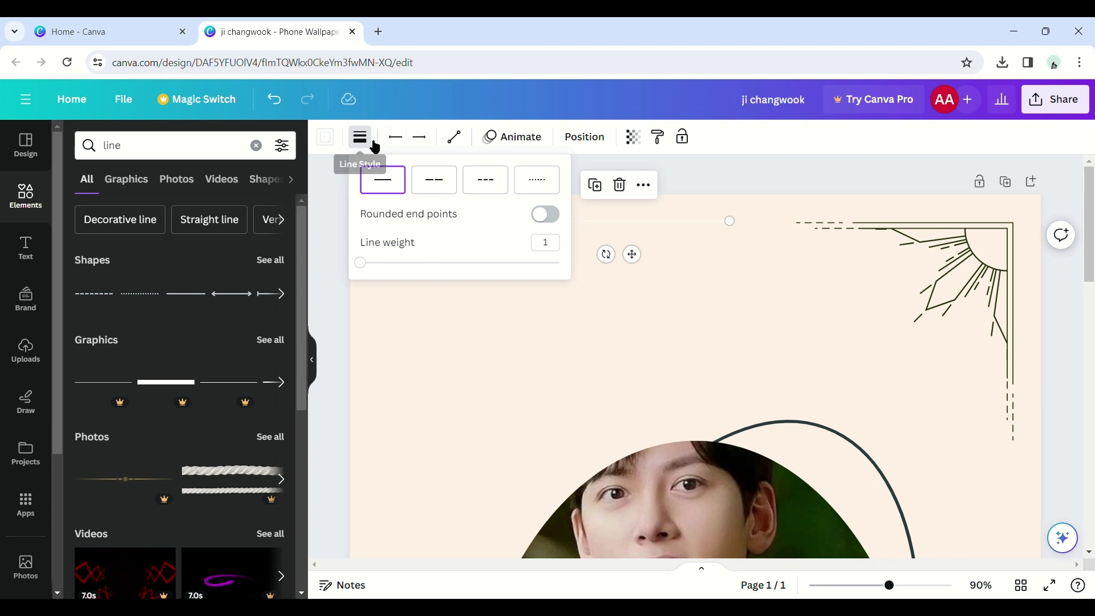
click(325, 137)
Align the line with the upper-right ornament and stretch it towards the page's left edge
drag(644, 259, 696, 261)
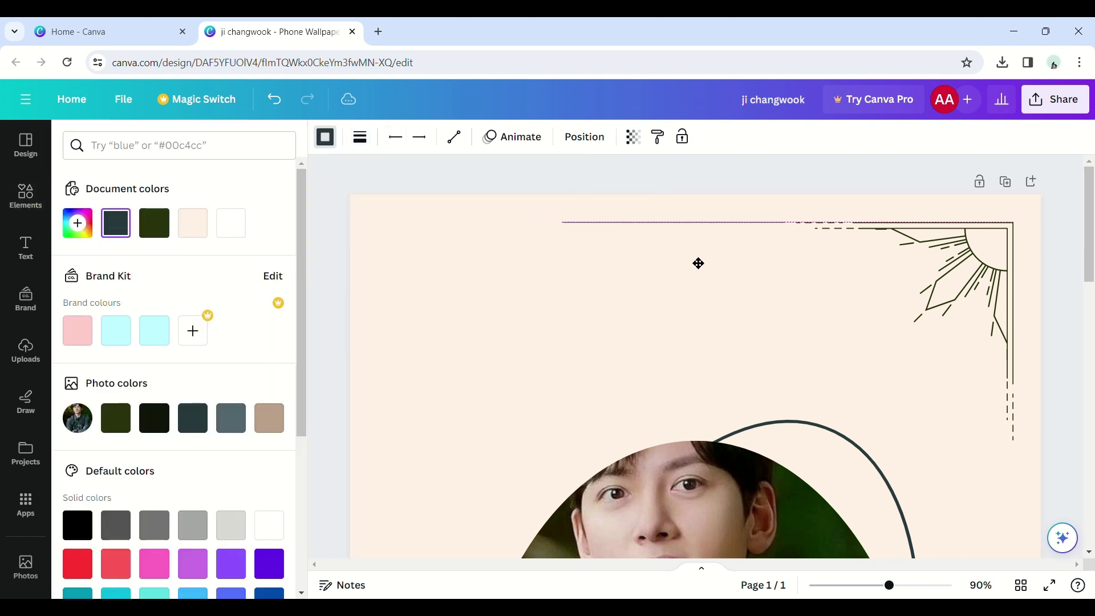
drag(379, 224, 486, 232)
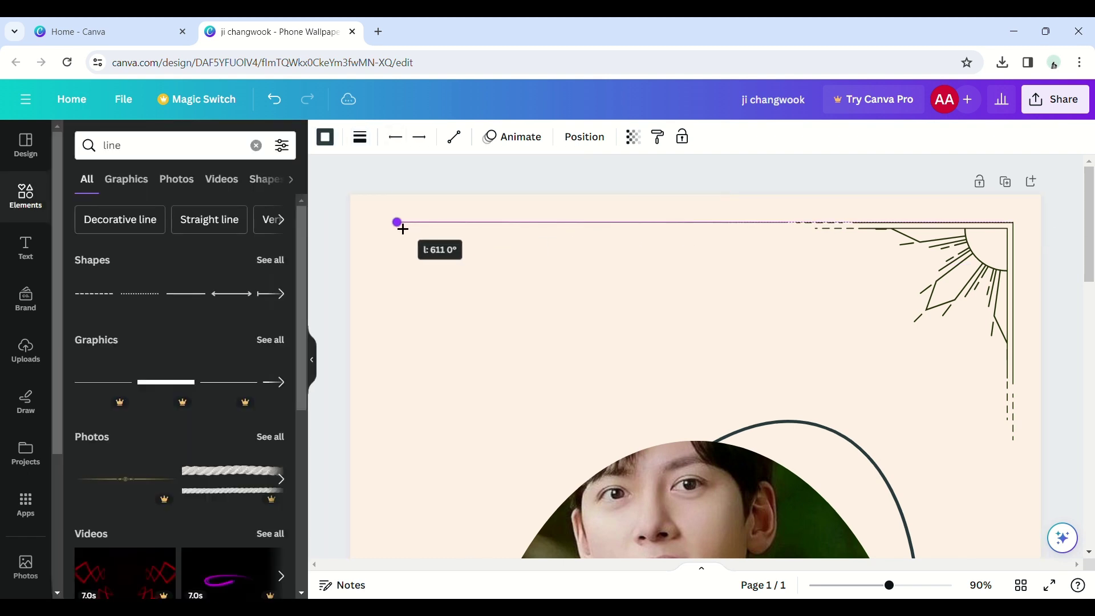
drag(385, 229, 383, 228)
Duplicate the top line and place the copy along the page's bottom edge, continuing the lower-left ornament
key(ctrl+d)
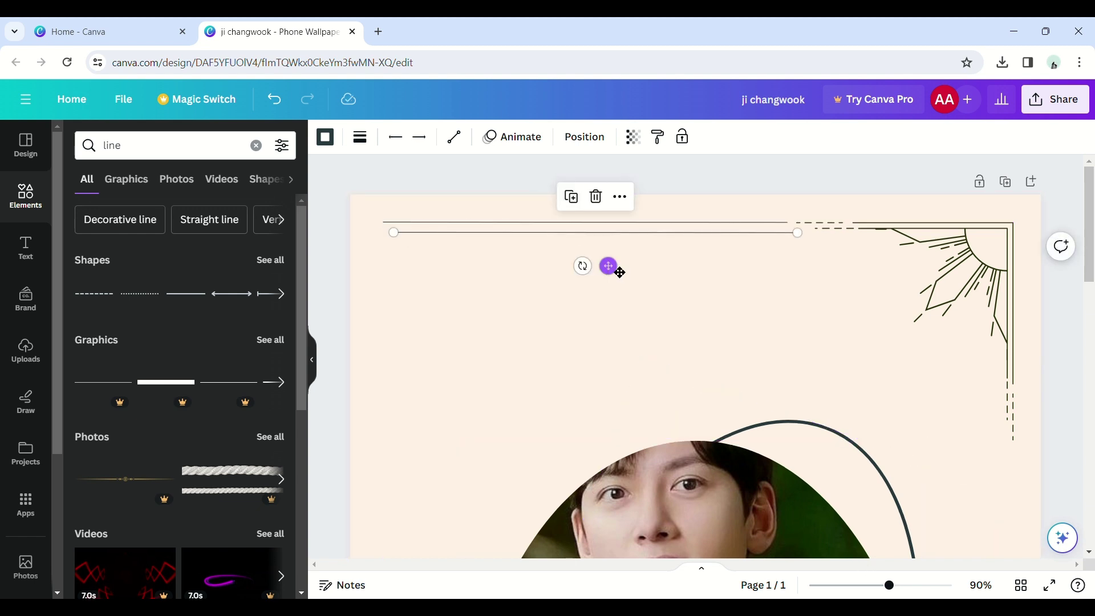
scroll(688, 433, down, 5)
drag(617, 271, 703, 475)
scroll(703, 474, down, 9)
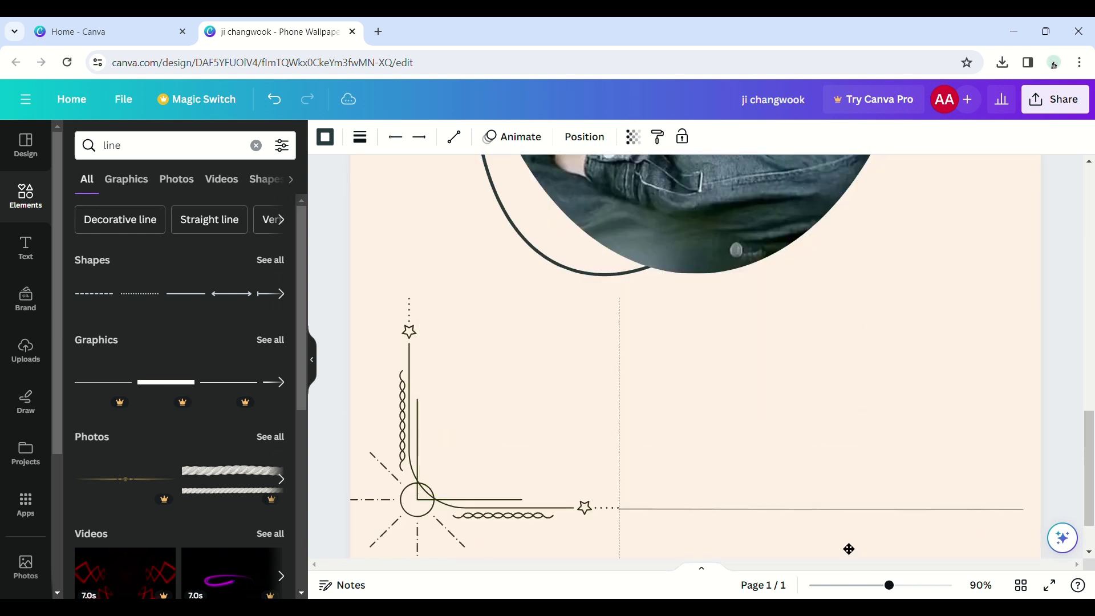
drag(849, 547, 849, 547)
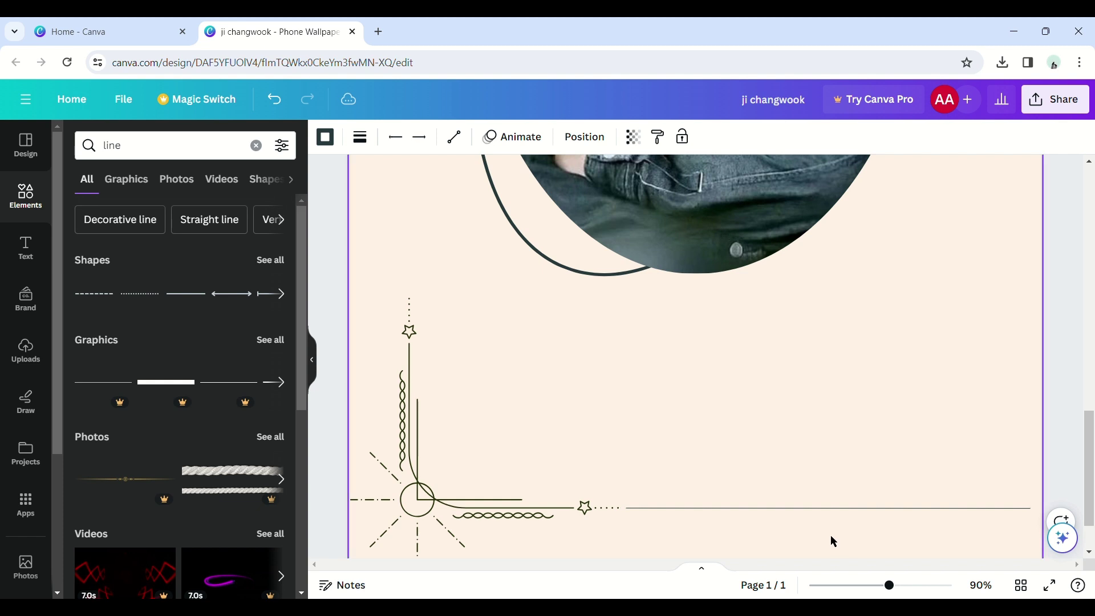
Align the bottom line with the lower-left ornament's dotted end and shift it slightly towards the ornament
click(721, 504)
click(709, 505)
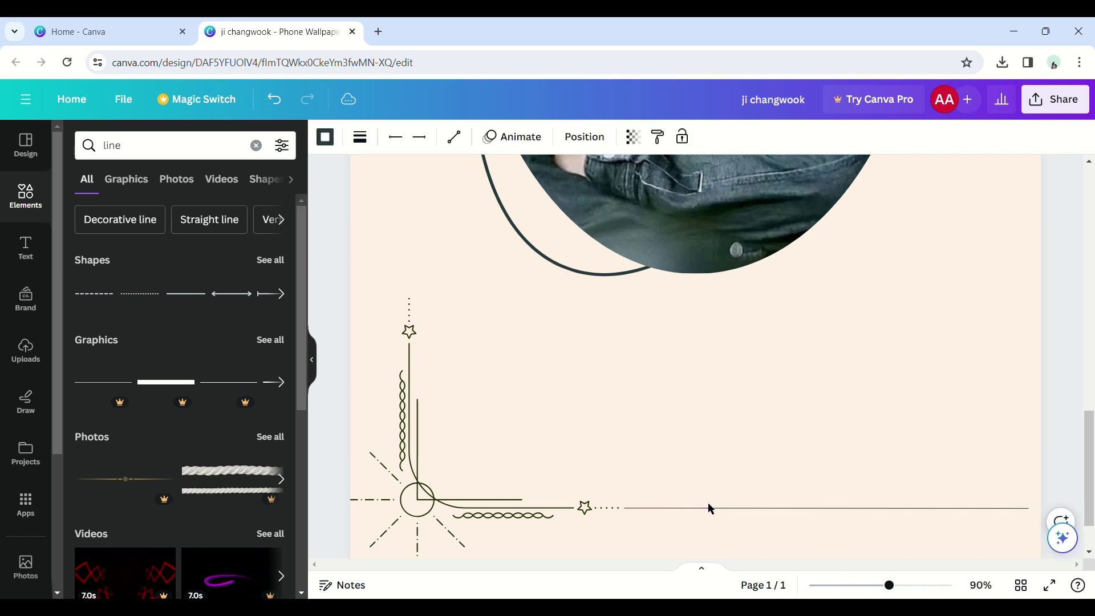
drag(893, 591, 895, 592)
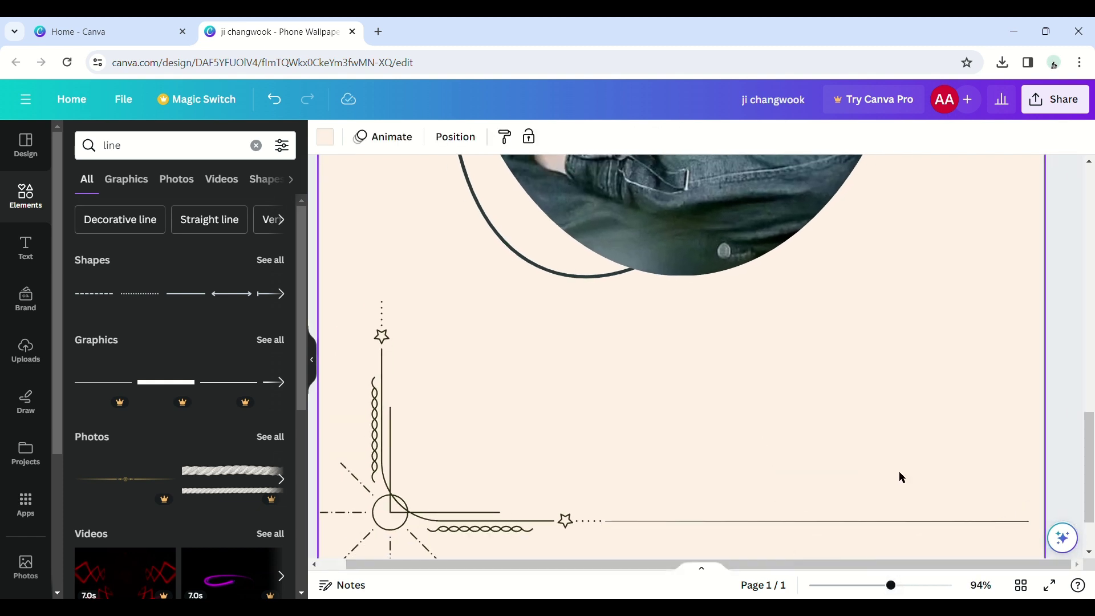
drag(1036, 531, 1017, 531)
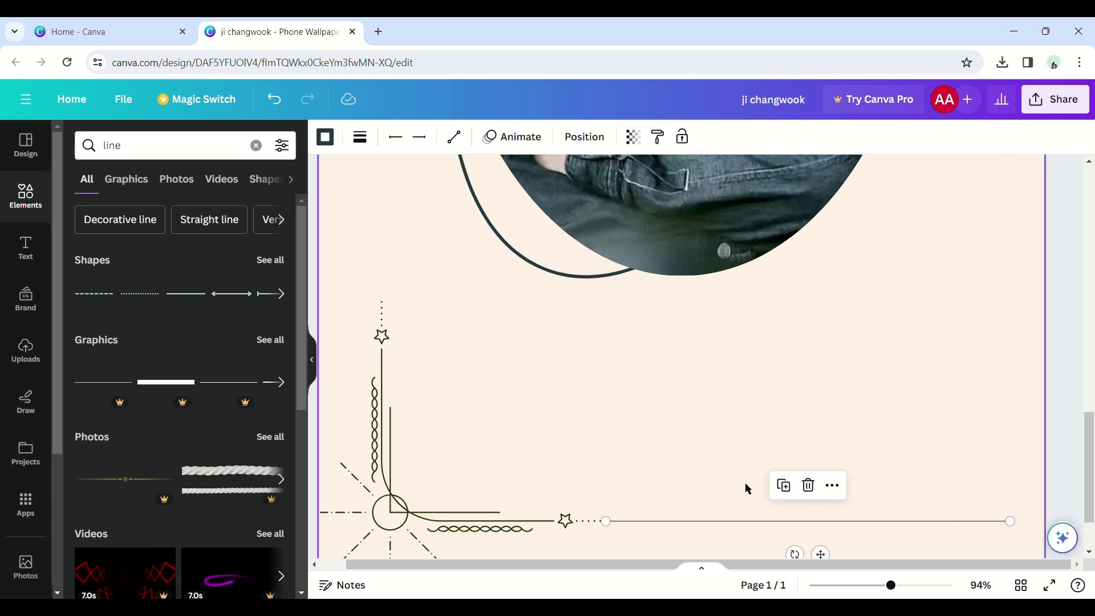
Set the weight of the bottom and top border lines to 2
click(329, 140)
click(360, 137)
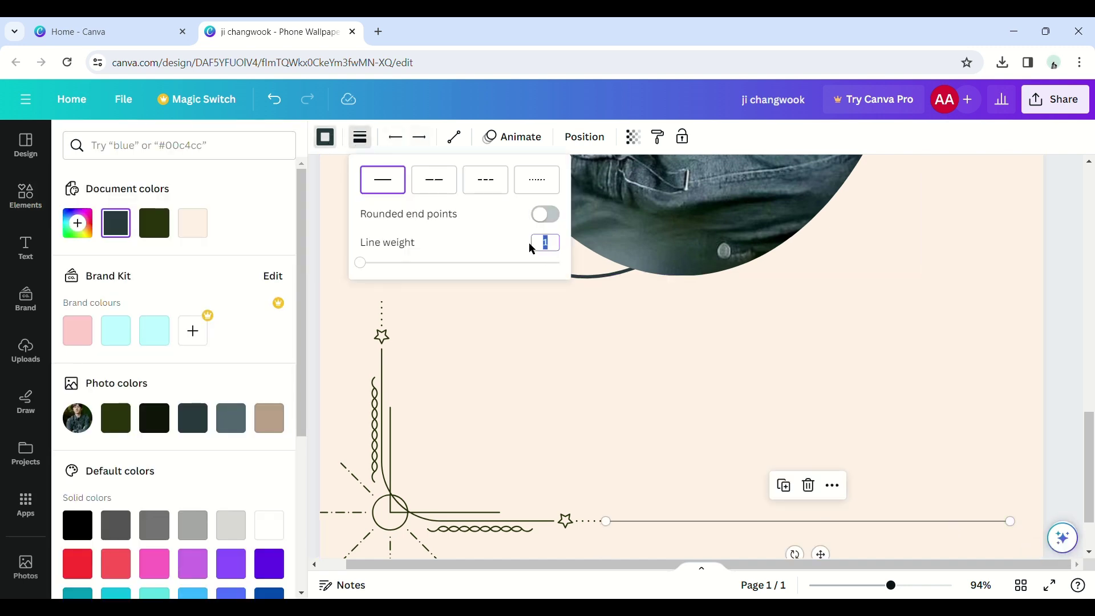
click(542, 320)
scroll(748, 409, up, 12)
click(646, 225)
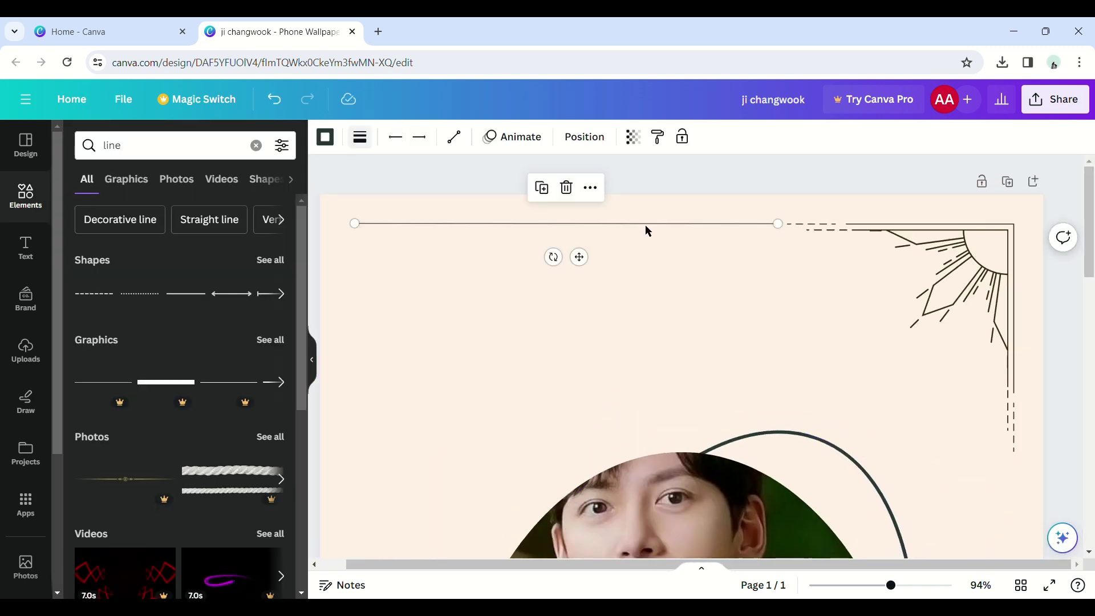
click(360, 137)
click(675, 225)
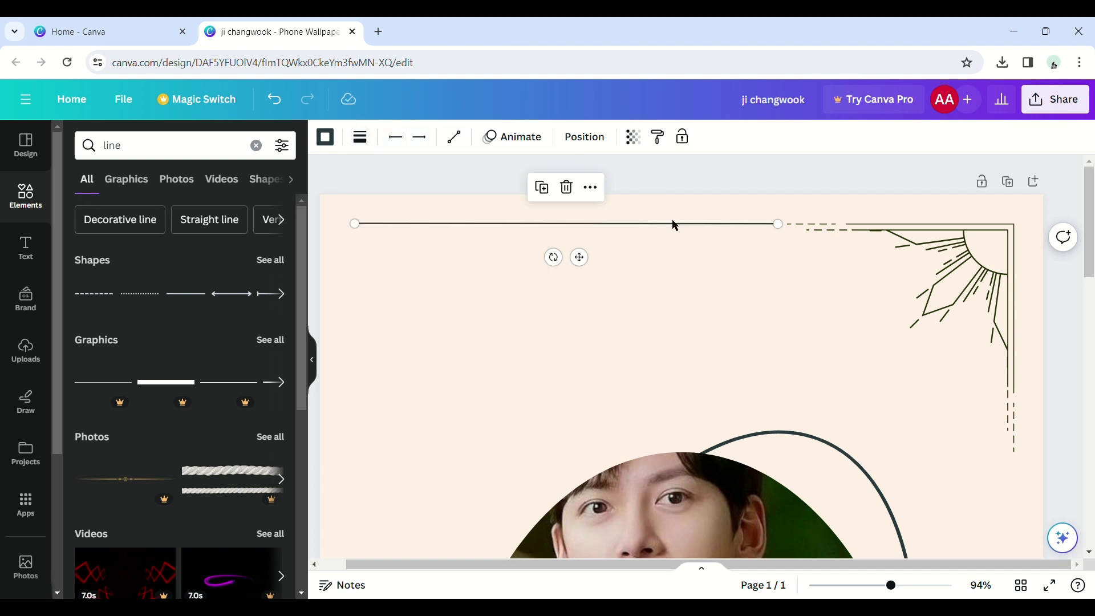
Duplicate the top line and turn the copy into a vertical line running down the page's left edge towards the lower-left ornament
key(ctrl+d)
drag(789, 234, 365, 389)
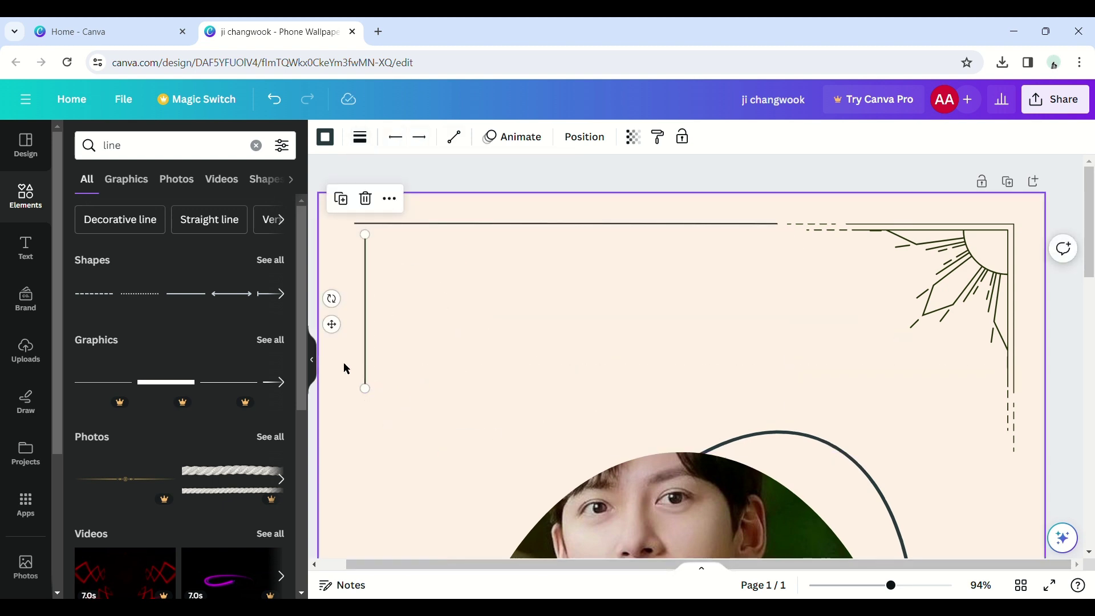
click(312, 360)
click(868, 585)
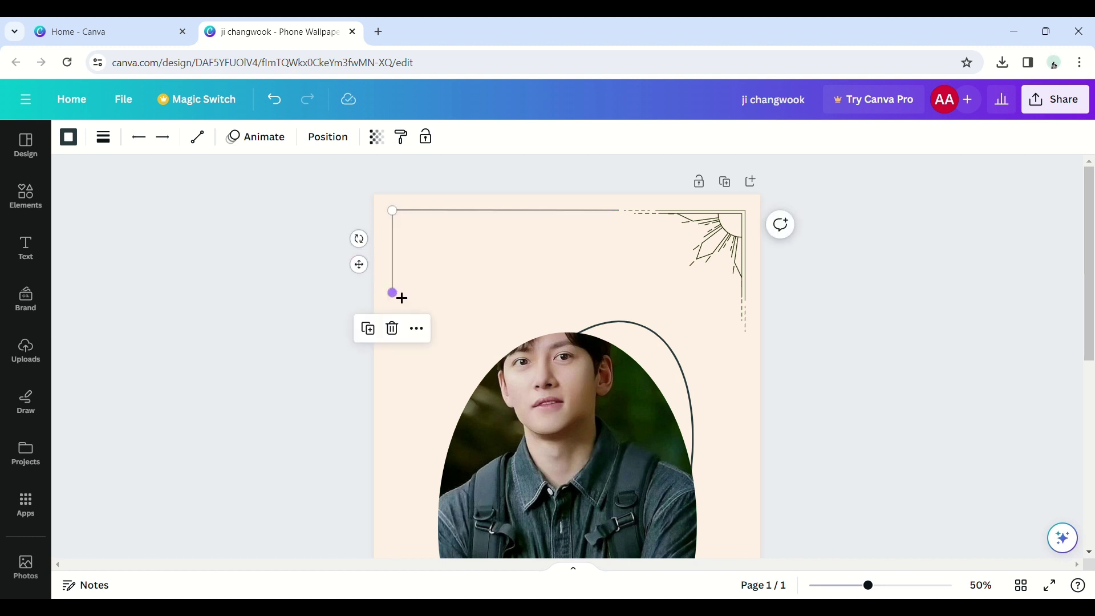
drag(402, 298, 406, 387)
Shrink the lower-left ornament and move it closer into the page's corner
click(421, 423)
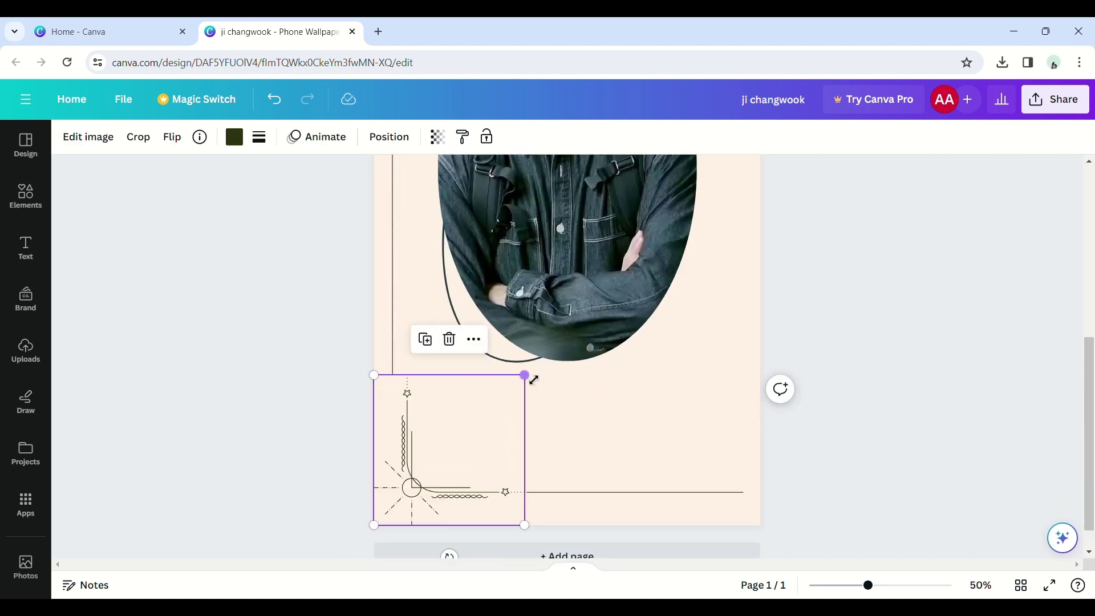
drag(525, 374, 493, 408)
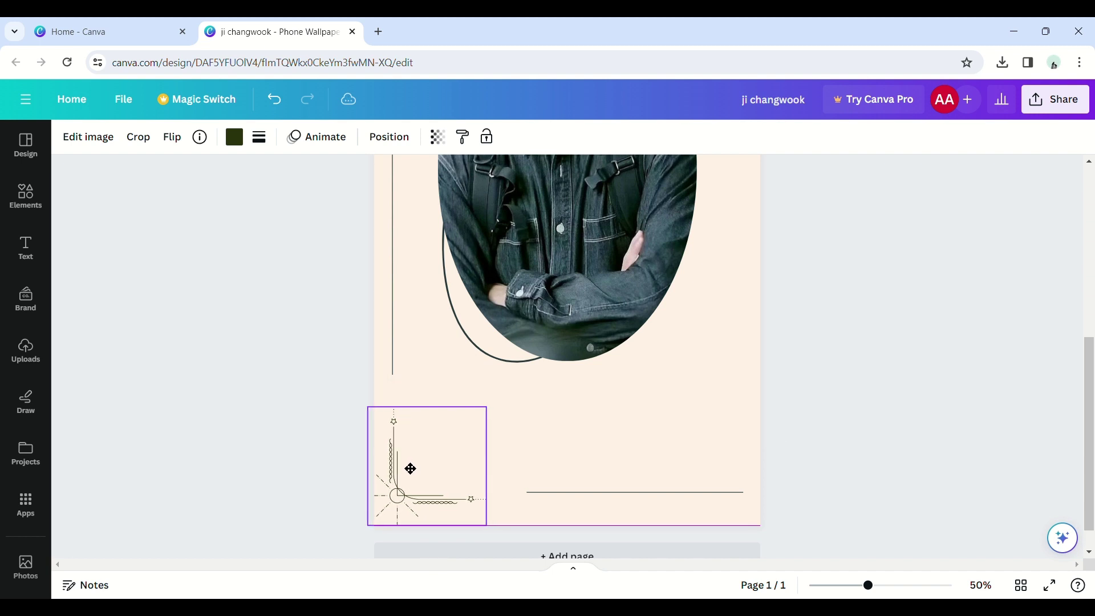
drag(411, 469, 410, 473)
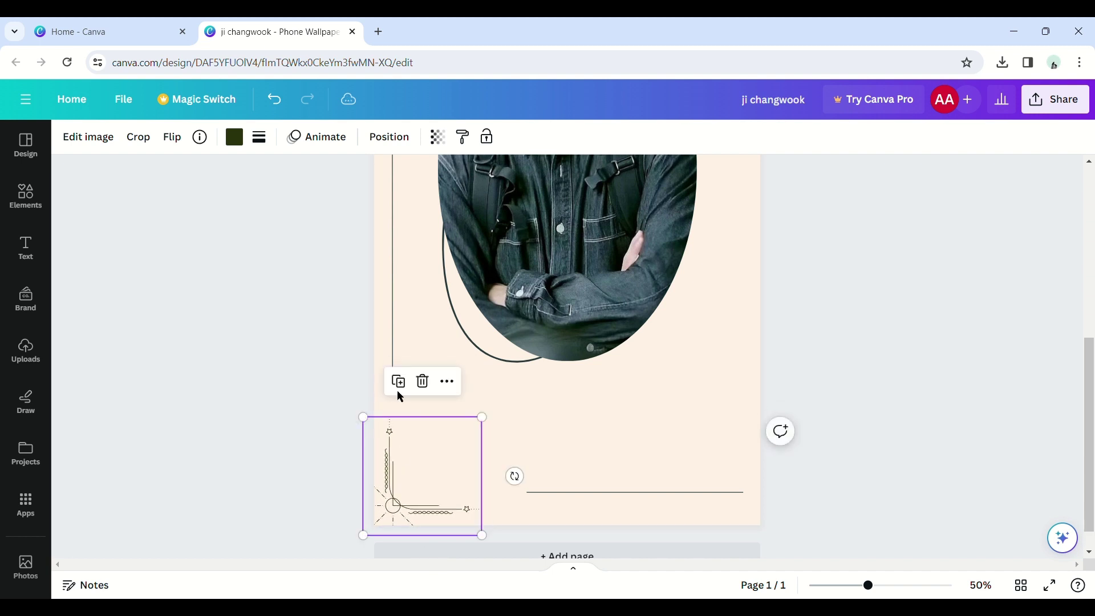
Align the lower-left ornament with the vertical left line and extend the line down to the ornament's dotted tip
click(391, 378)
drag(389, 386, 387, 411)
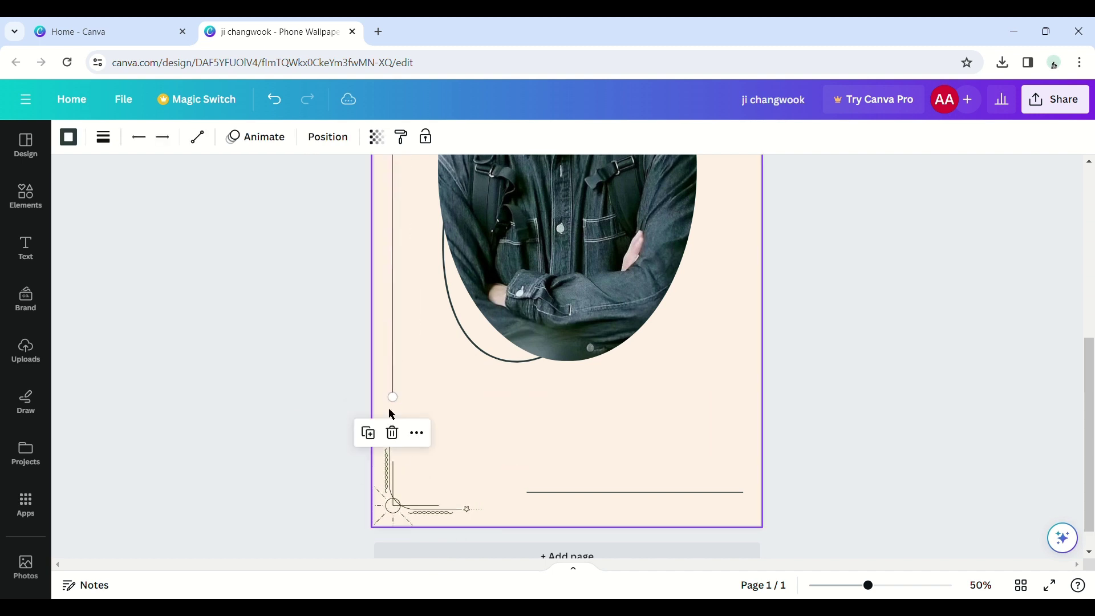
ctrl+scroll(386, 410, up, 5)
click(389, 426)
drag(217, 323, 224, 324)
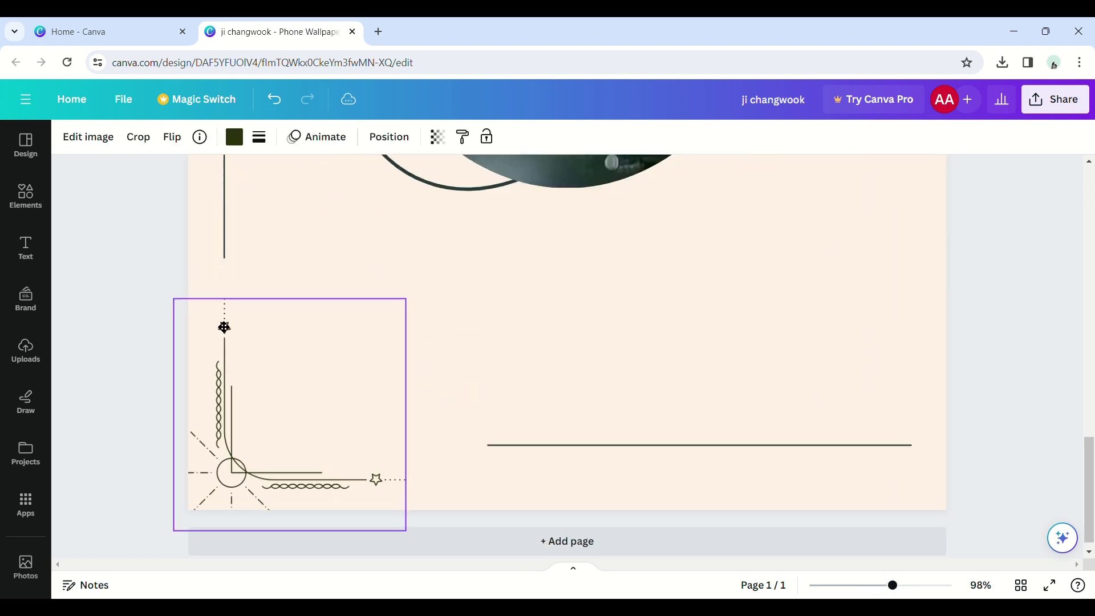
click(224, 255)
drag(224, 258, 224, 298)
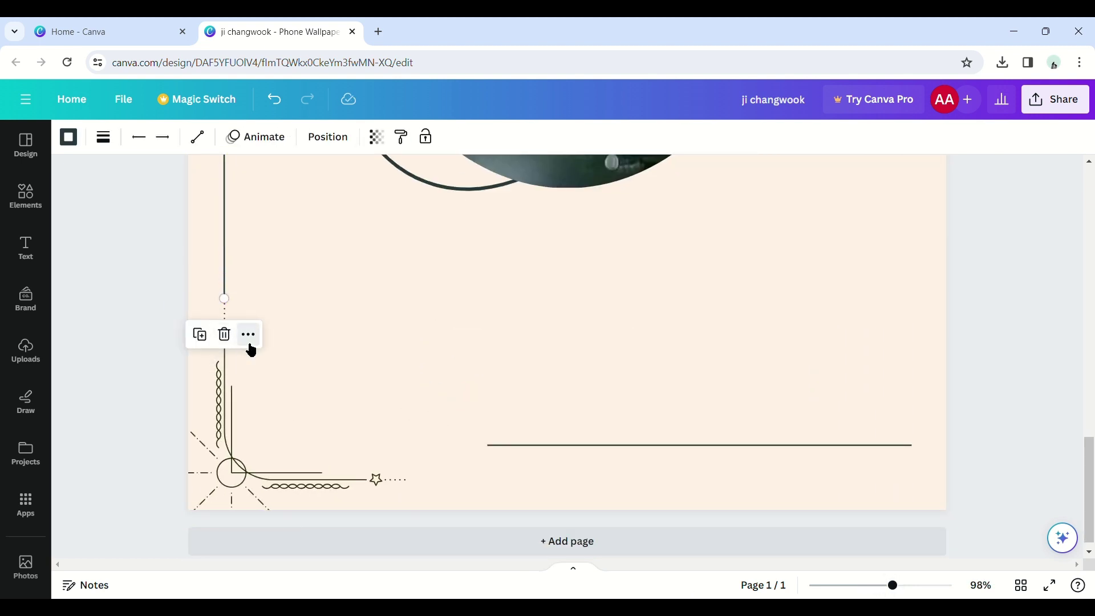
Move the bottom line level with the resized ornament's dotted end and stretch it towards the page's right edge
click(204, 381)
click(528, 450)
drag(528, 453, 463, 493)
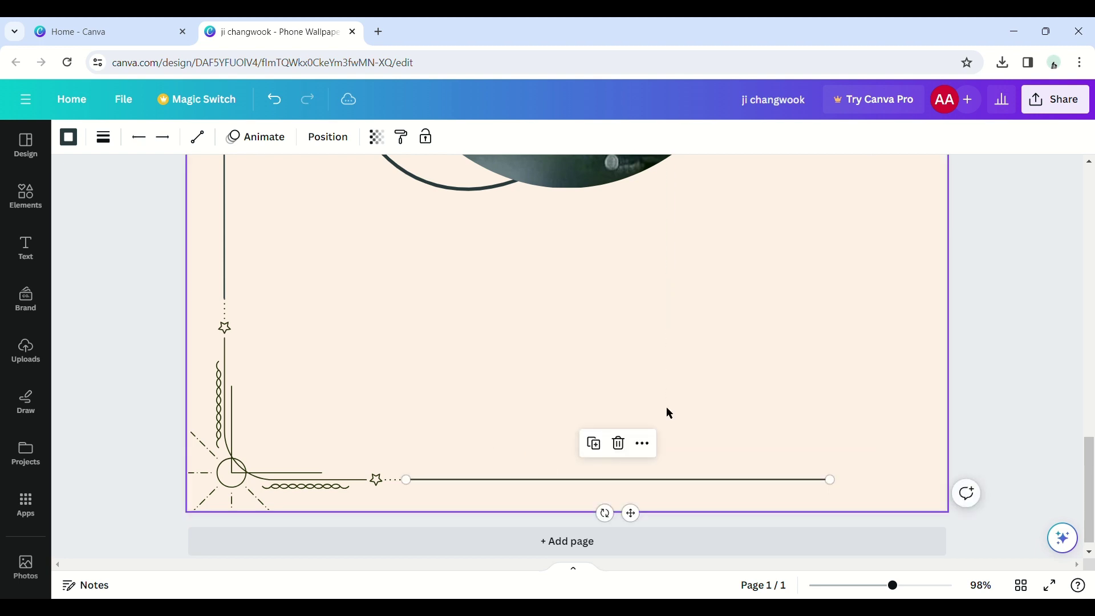
click(768, 438)
drag(831, 480, 912, 490)
scroll(890, 473, down, 4)
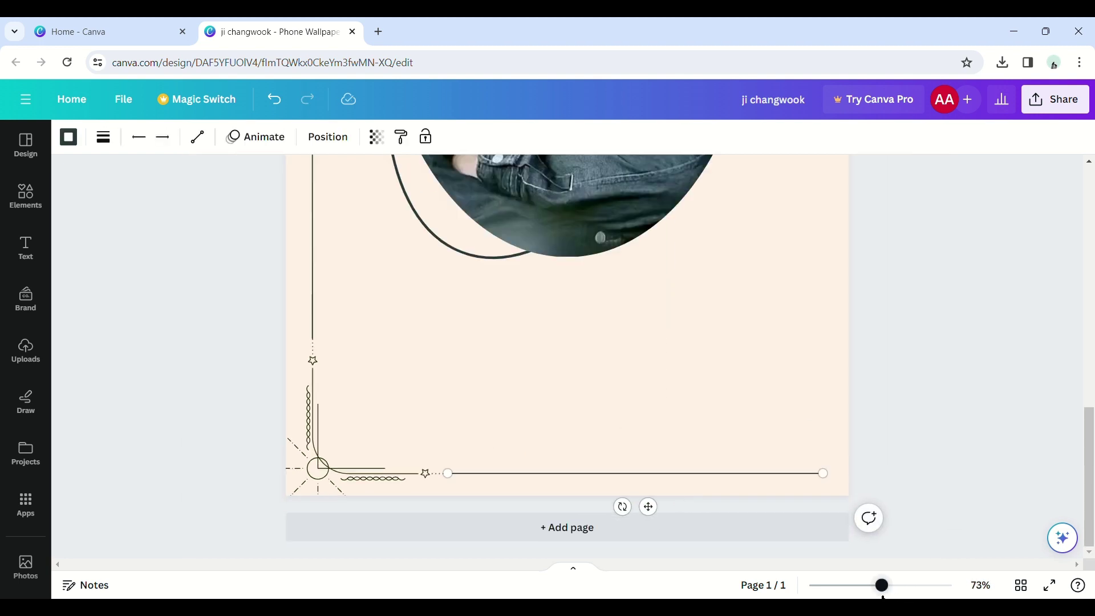
Duplicate the vertical left line and place the copy near the page's right edge
click(868, 457)
scroll(868, 457, up, 4)
click(412, 311)
drag(415, 315, 541, 425)
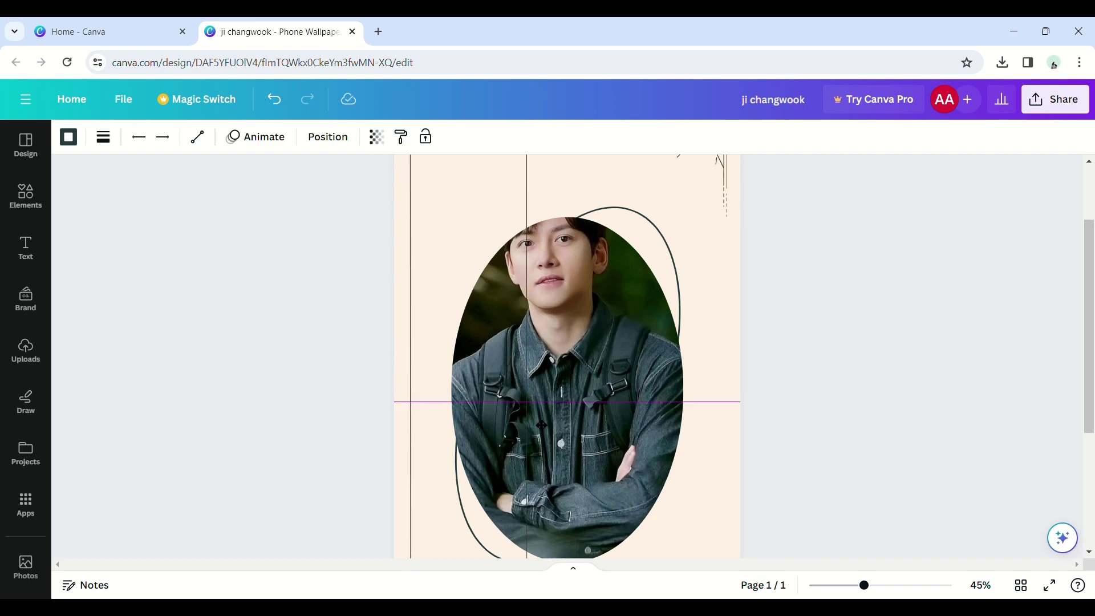
drag(699, 497, 698, 498)
click(888, 585)
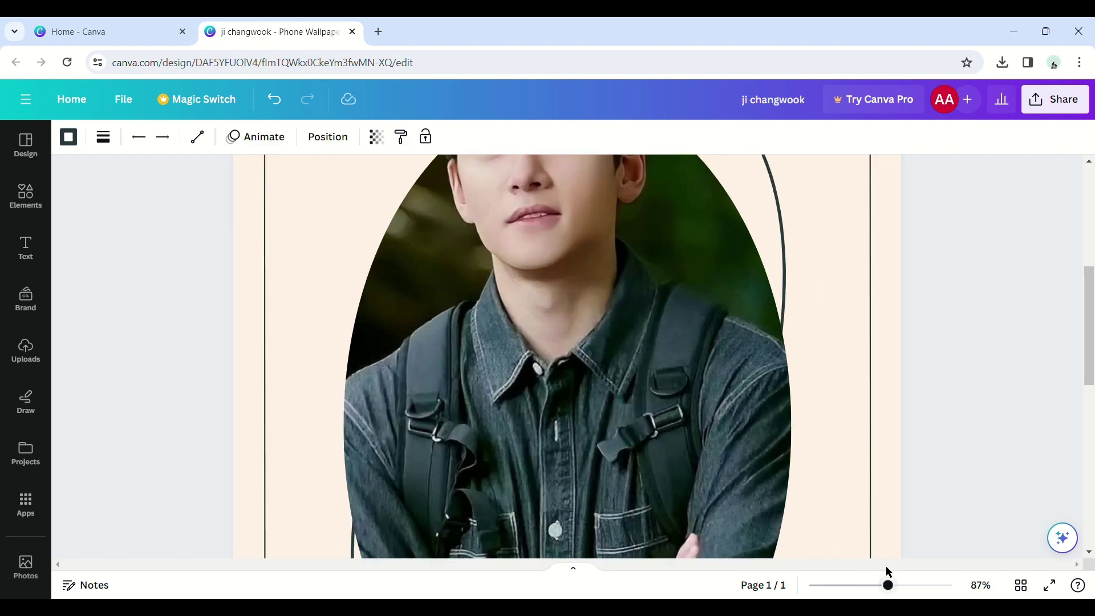
Align the vertical right line with the upper-right ornament's outer dashes and shorten its lower end to meet the bottom line
scroll(886, 457, up, 4)
click(913, 403)
click(867, 374)
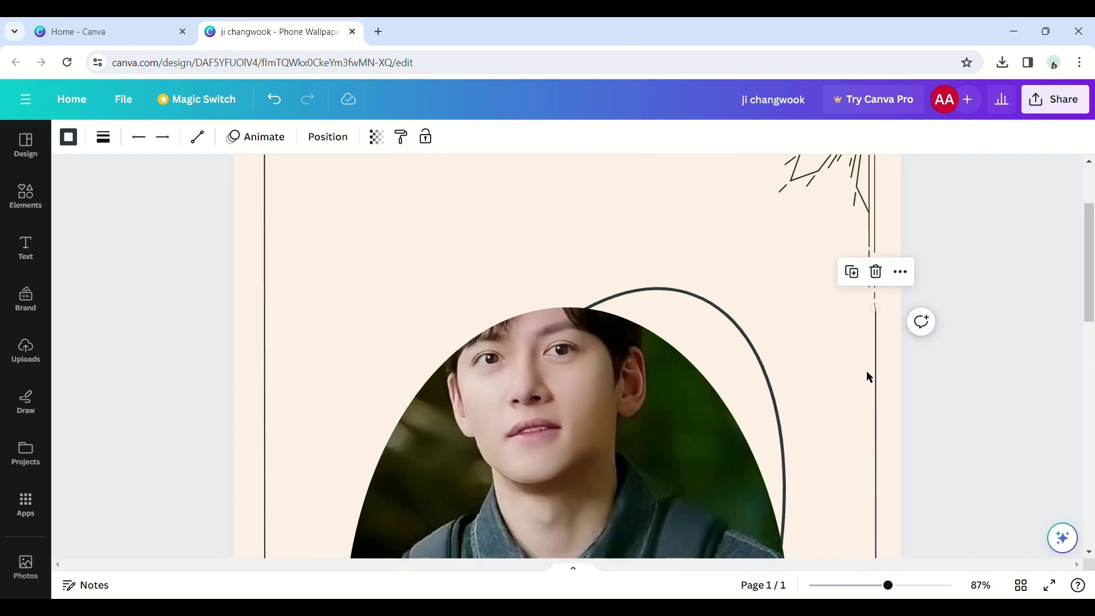
scroll(865, 377, down, 10)
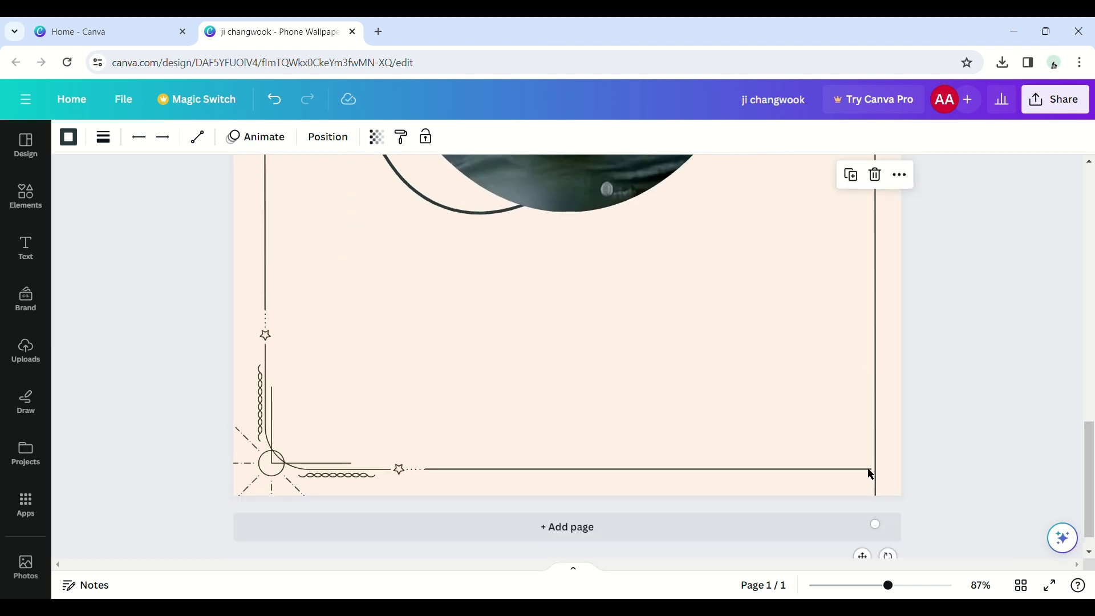
drag(875, 524, 885, 478)
Set the weight of the bottom and right border lines to 1
click(860, 470)
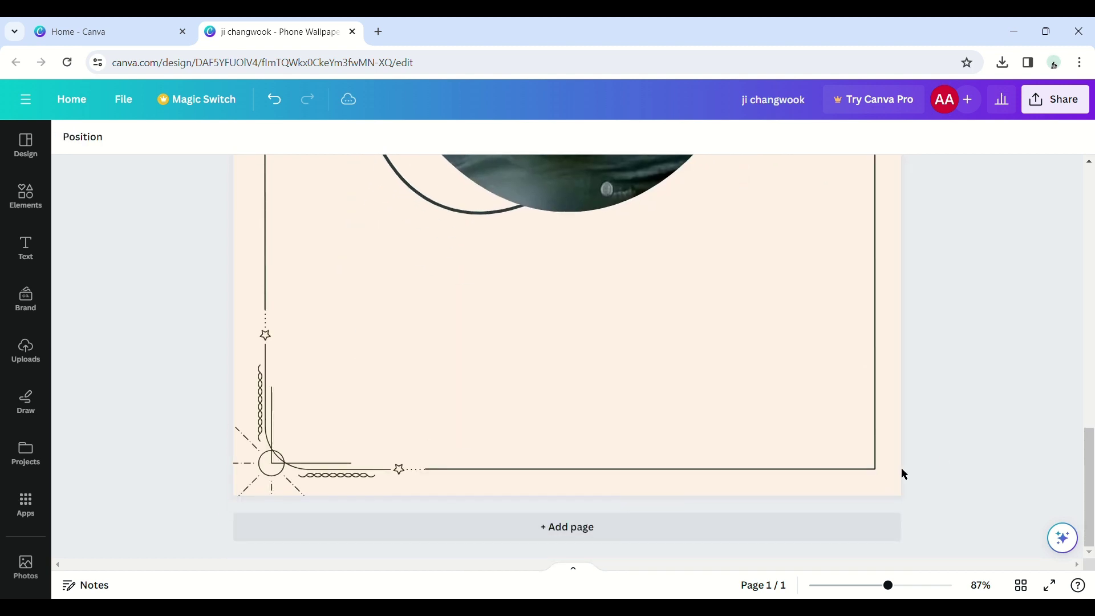
click(103, 137)
text(1)
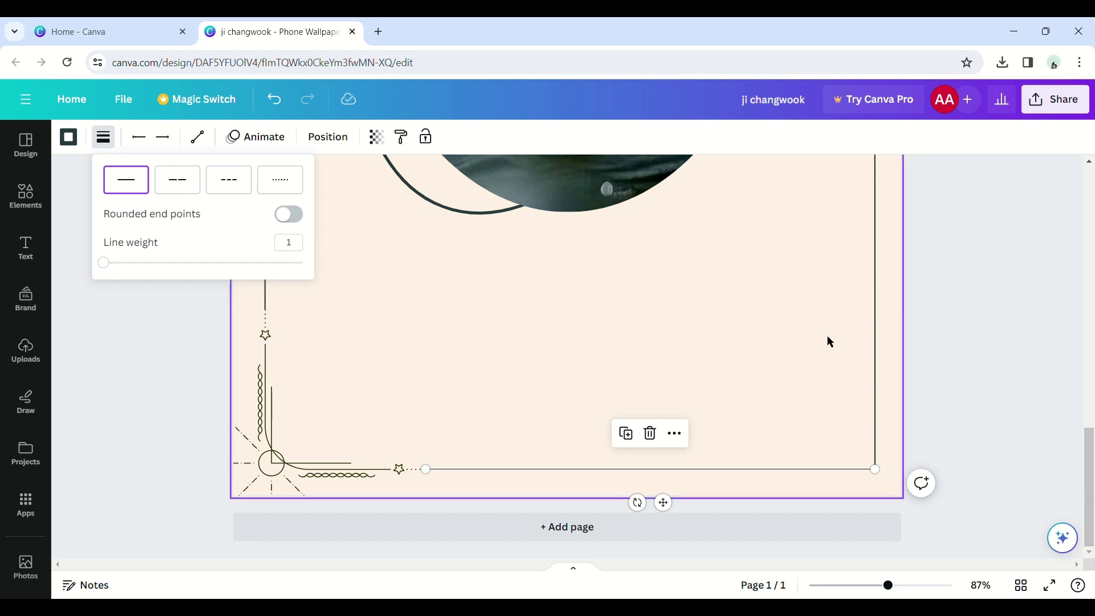
click(875, 337)
click(103, 137)
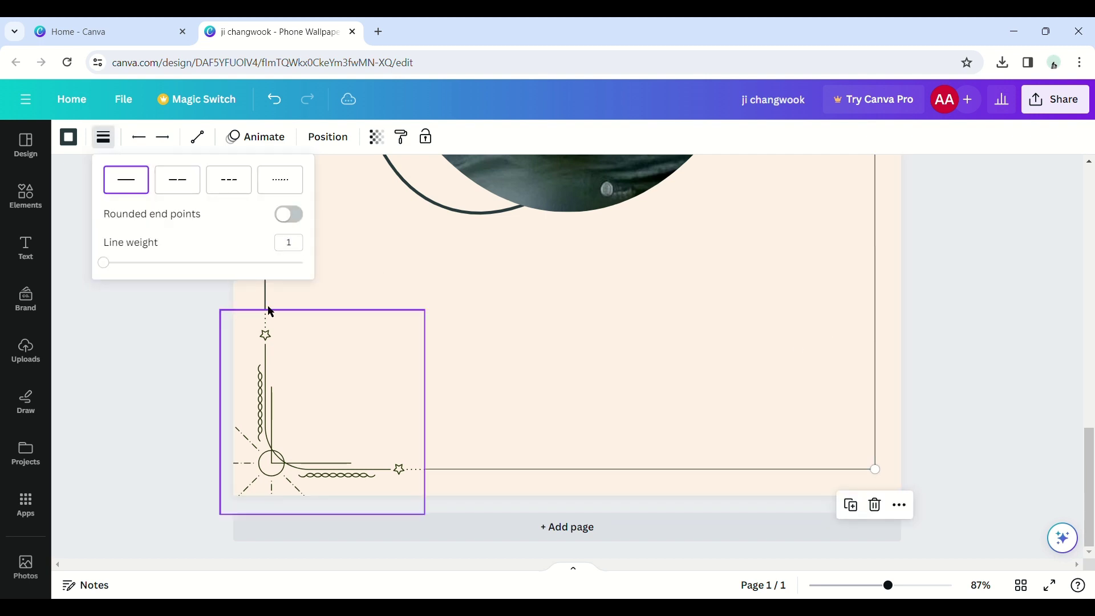
Set the weight of the left and top border lines to 1
click(271, 311)
click(103, 137)
click(294, 242)
text(1)
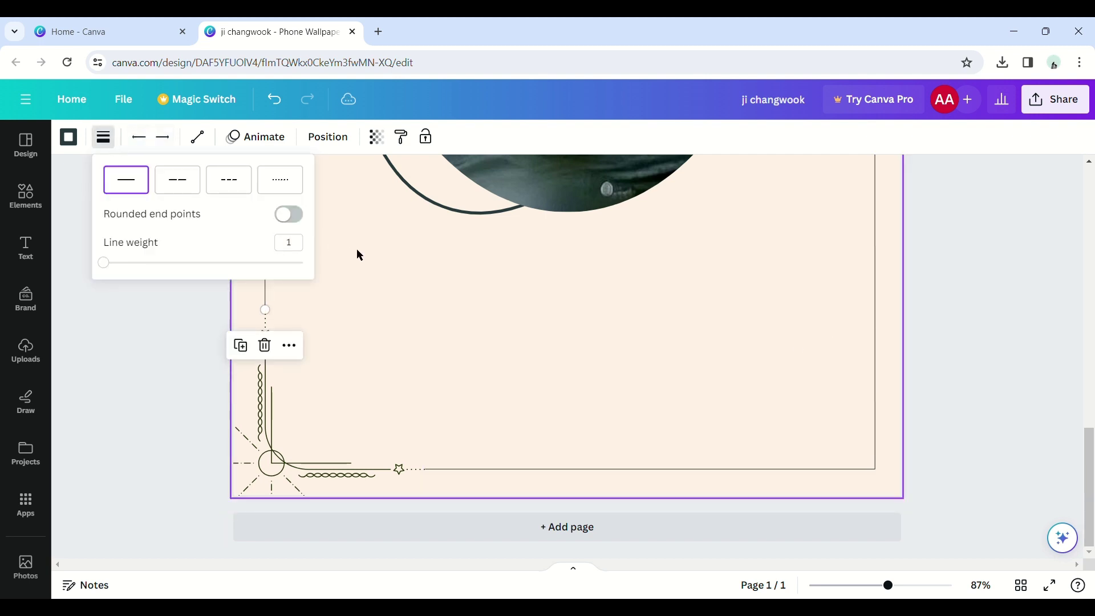
scroll(357, 248, up, 15)
click(383, 221)
click(84, 143)
click(360, 147)
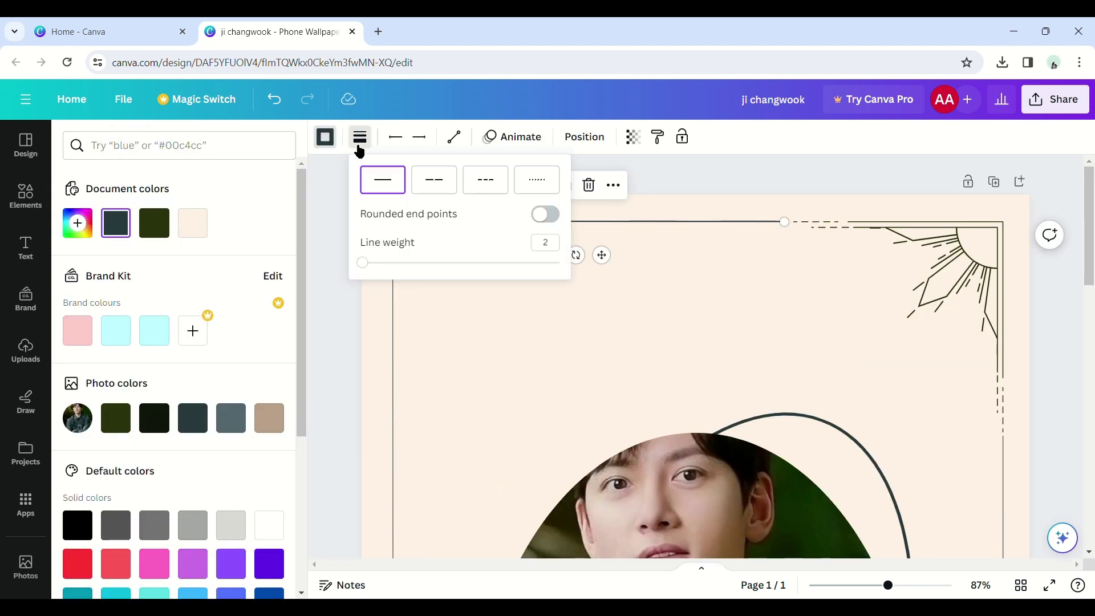
click(689, 189)
Clear the element search, add a circle shape and narrow it into an oval over the portrait
drag(889, 585, 847, 586)
click(283, 306)
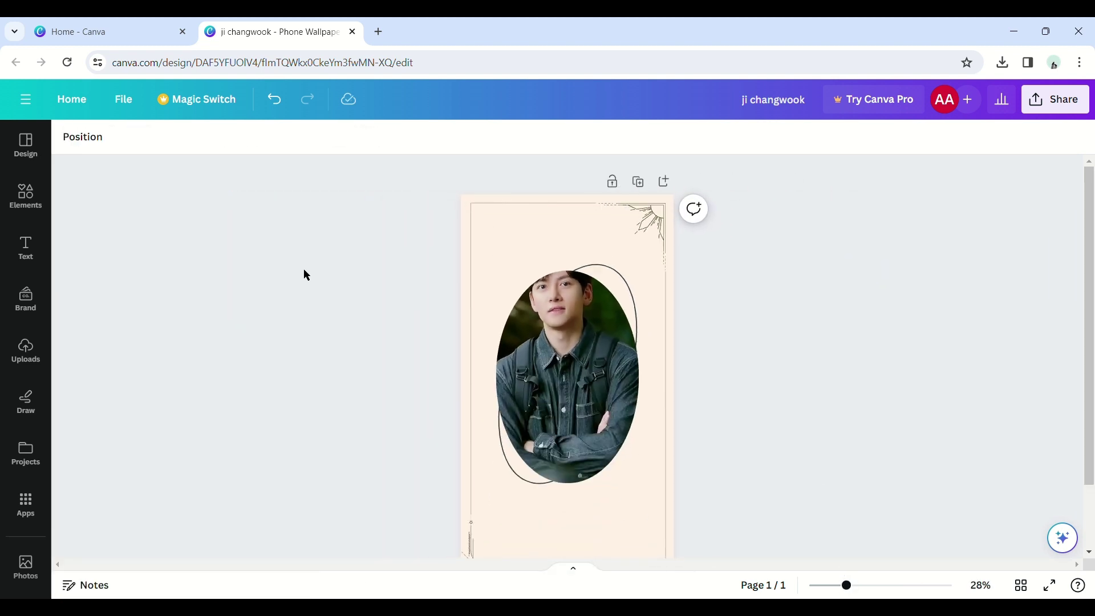
click(48, 183)
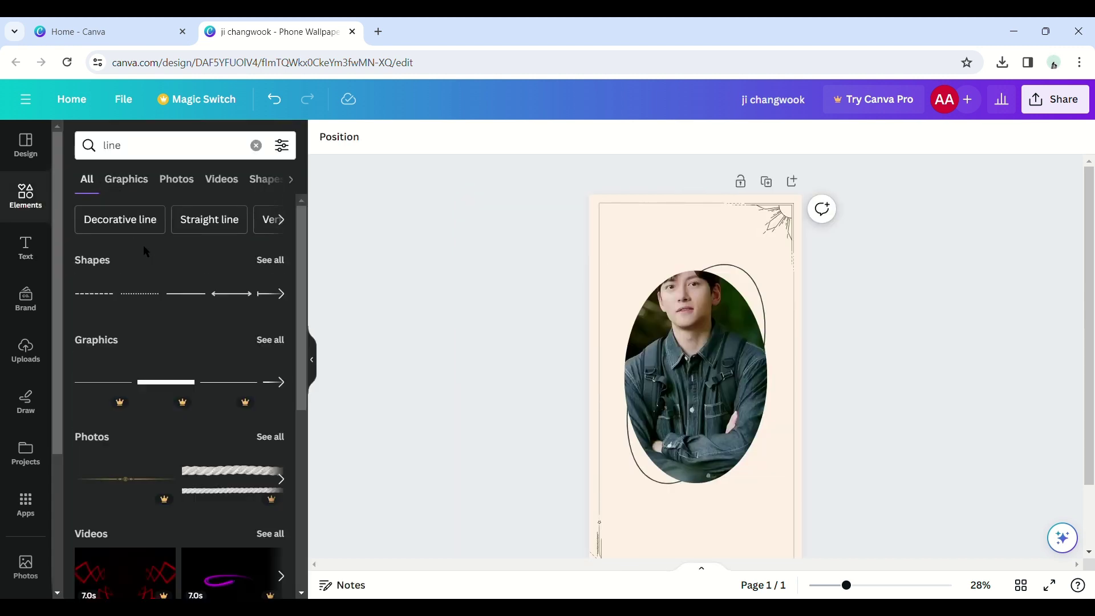
click(271, 258)
click(92, 146)
key(BackSpace)
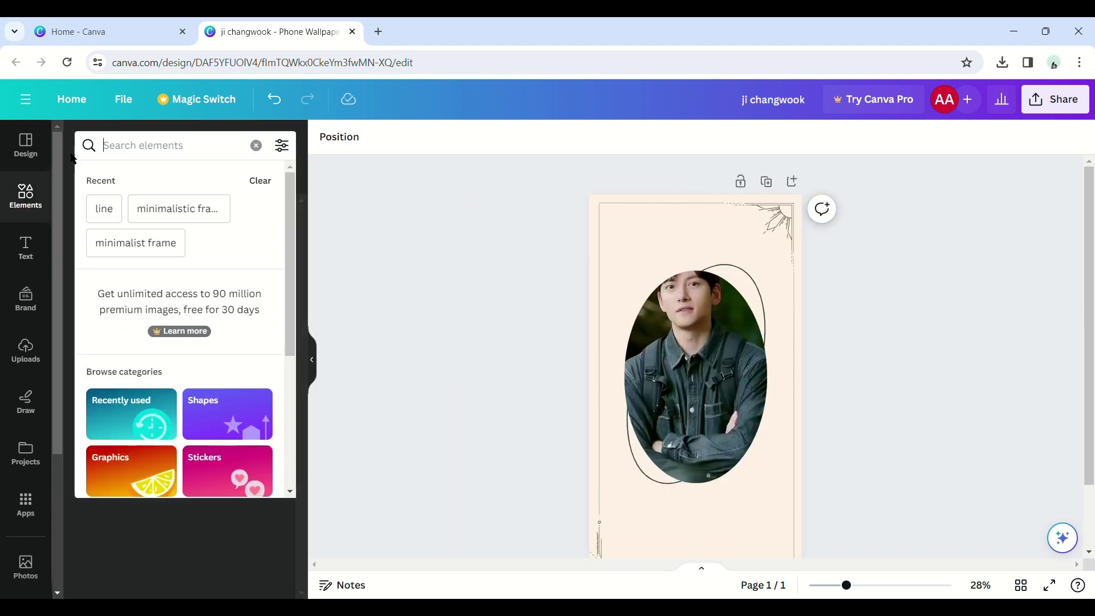
click(256, 145)
click(268, 356)
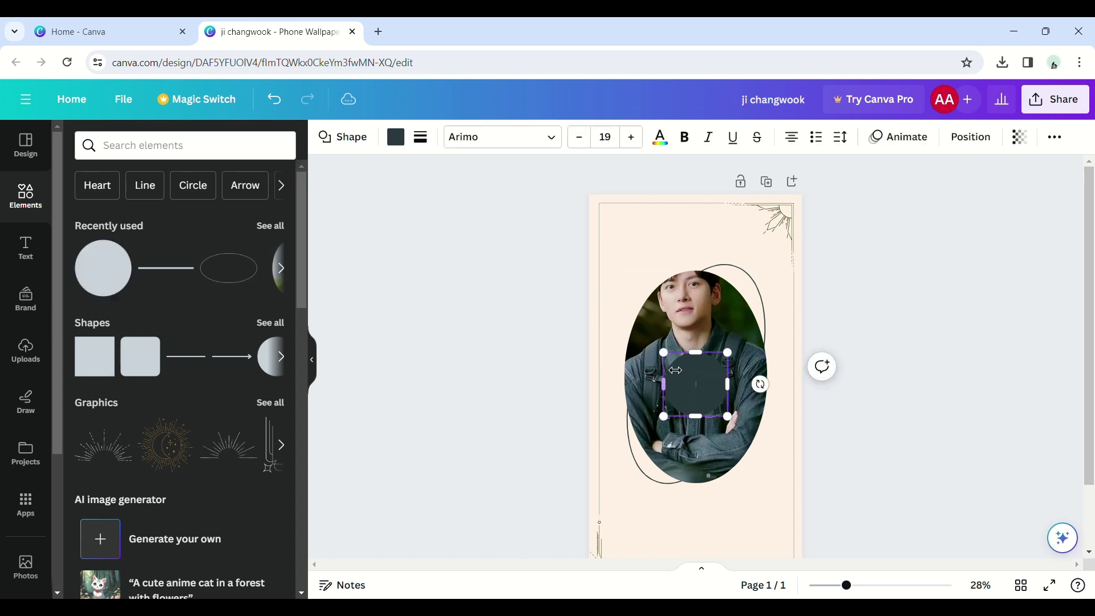
drag(672, 393, 695, 399)
Delete the old tilted outline around the portrait, and rotate and stretch the new oval to take its place
click(738, 267)
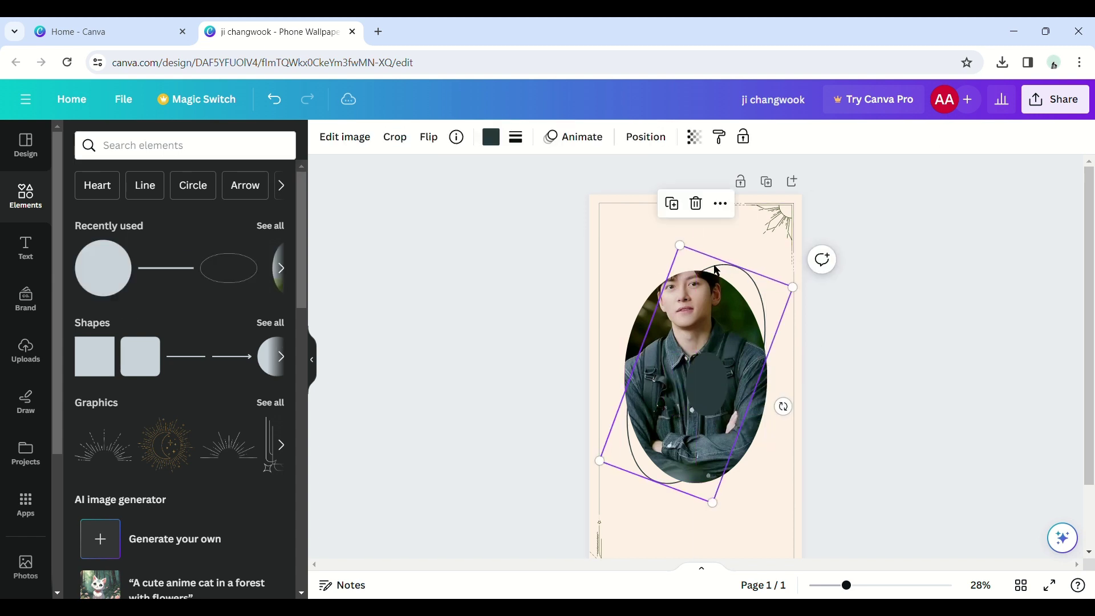
key(Delete)
click(709, 399)
drag(693, 449, 670, 460)
drag(695, 414, 661, 485)
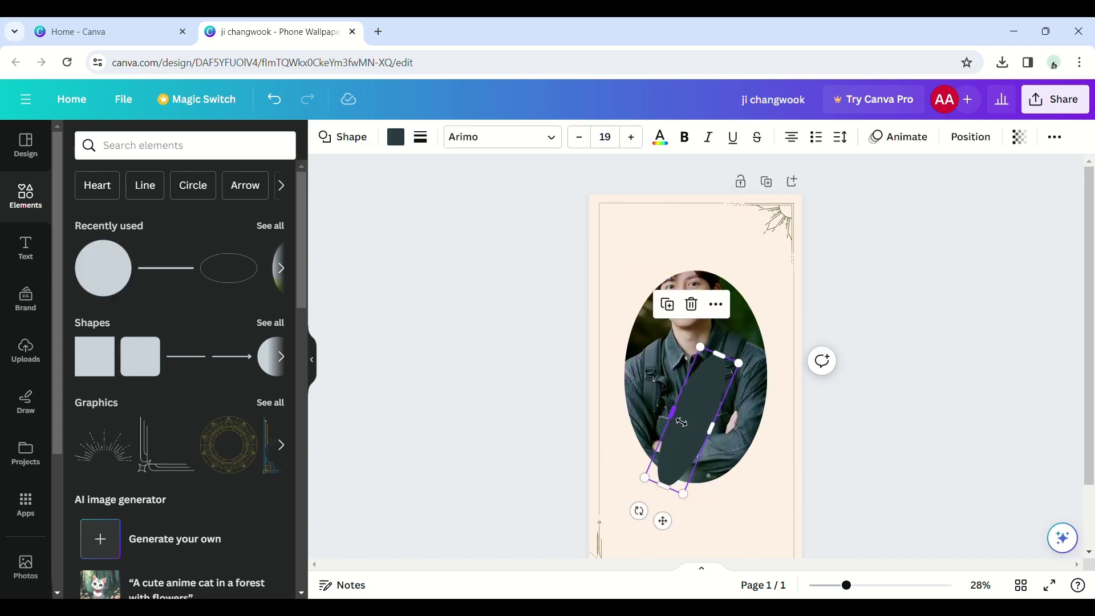
drag(672, 411, 639, 398)
drag(702, 348, 736, 270)
drag(728, 390, 688, 395)
Give the tilted oval no fill and a thin solid border coloured dark teal
click(420, 141)
click(396, 136)
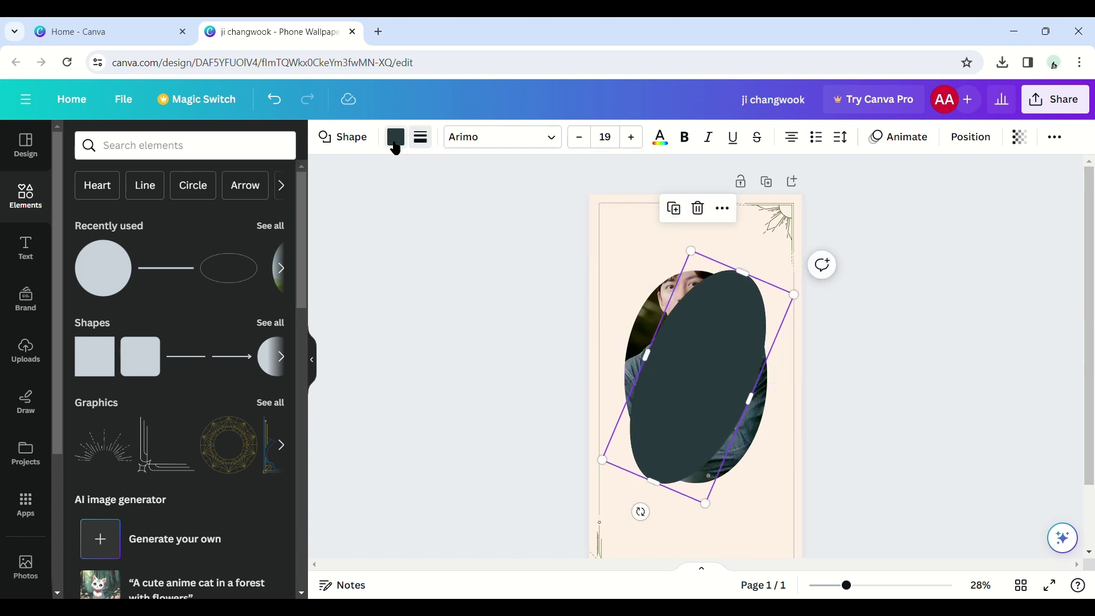
click(116, 223)
click(427, 139)
click(486, 180)
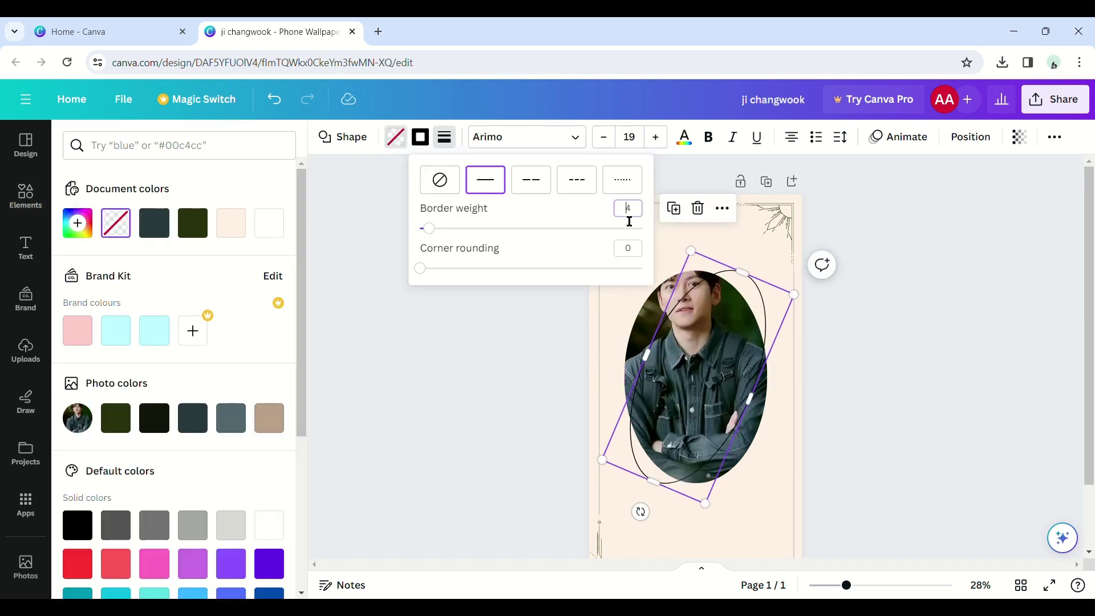
click(164, 227)
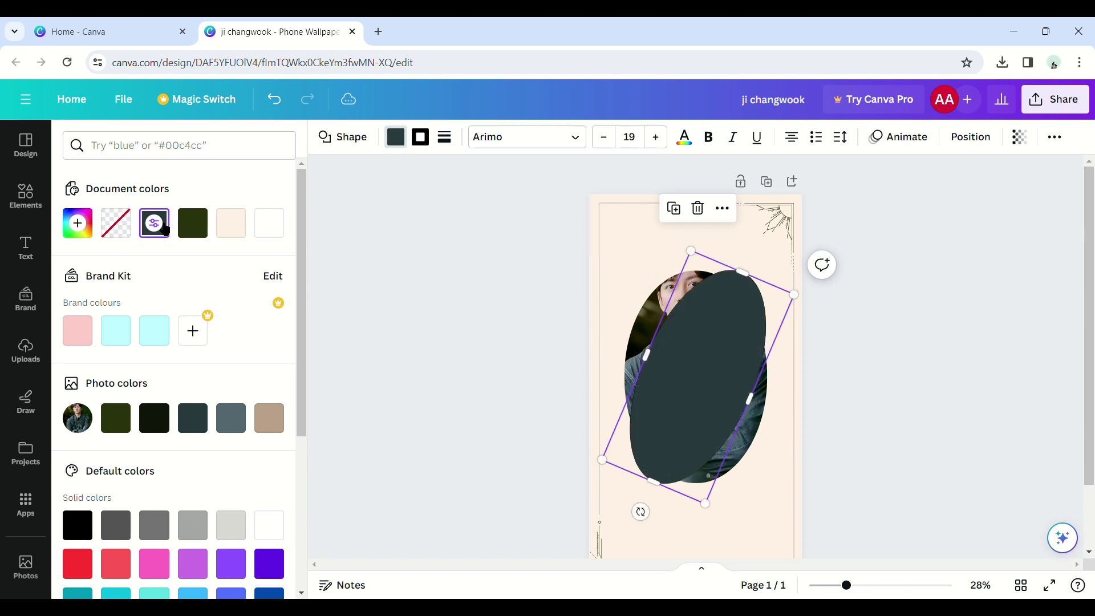
key(ctrl+z)
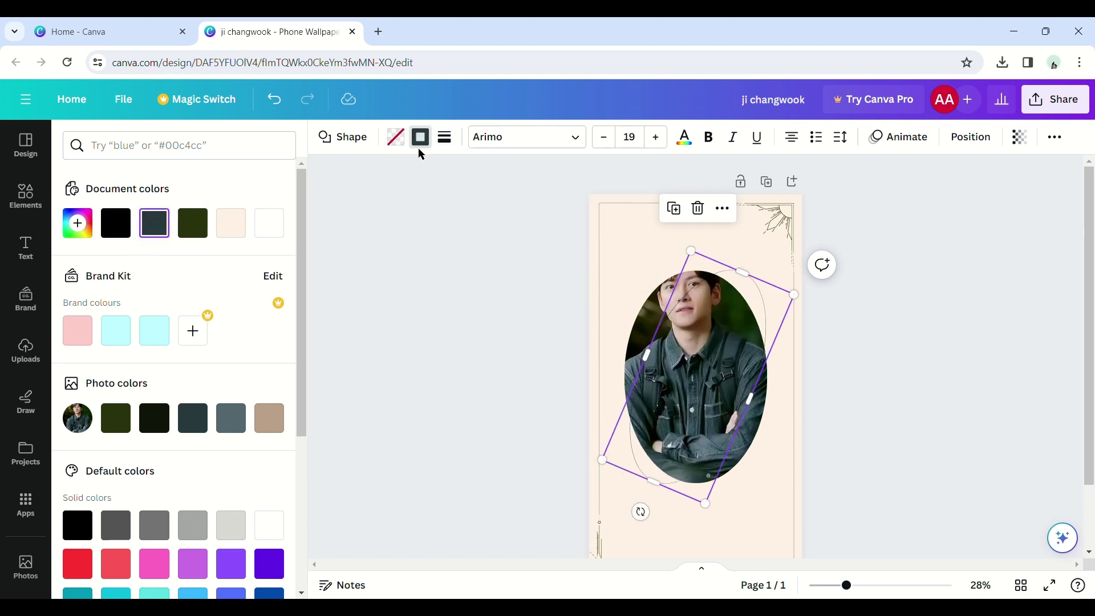
Set the tilted oval outline's border weight to 2 and send it to the back, behind the portrait
click(444, 137)
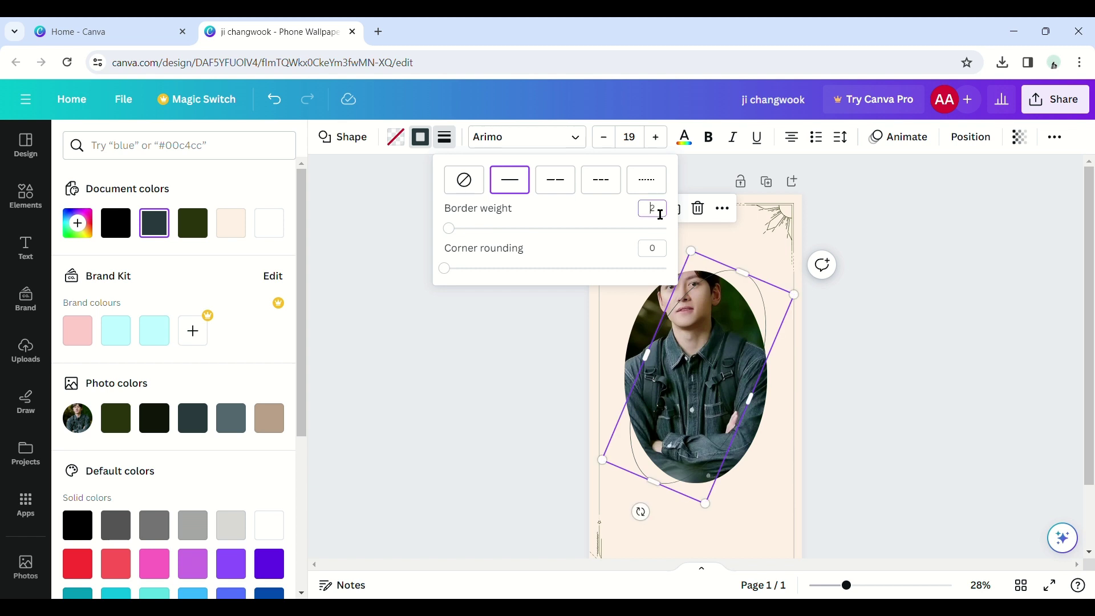
click(586, 332)
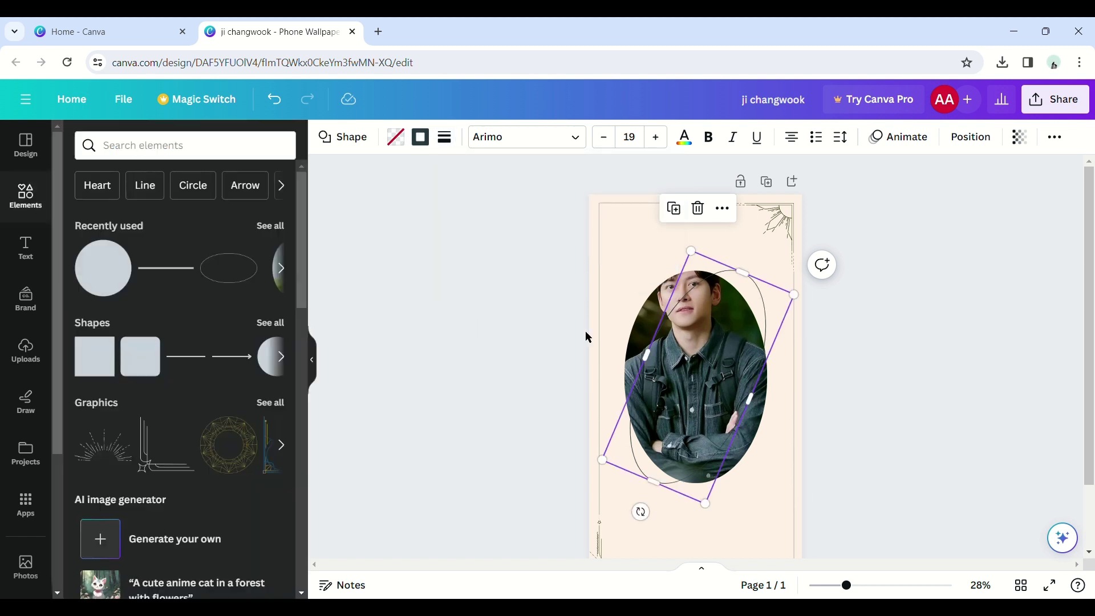
right_click(632, 427)
mouse_move(684, 351)
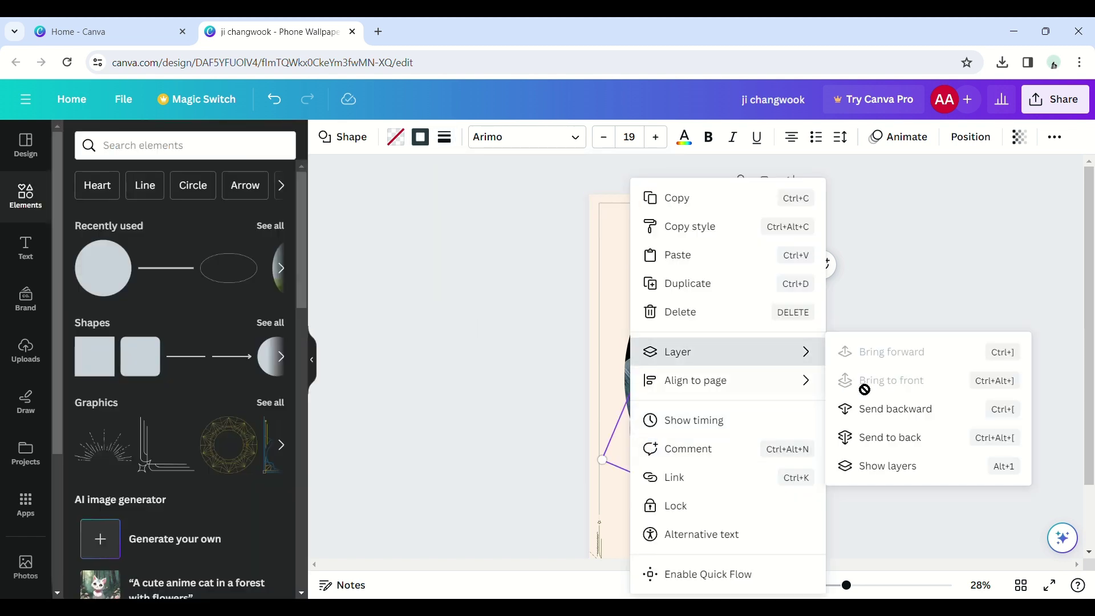
click(856, 435)
click(650, 345)
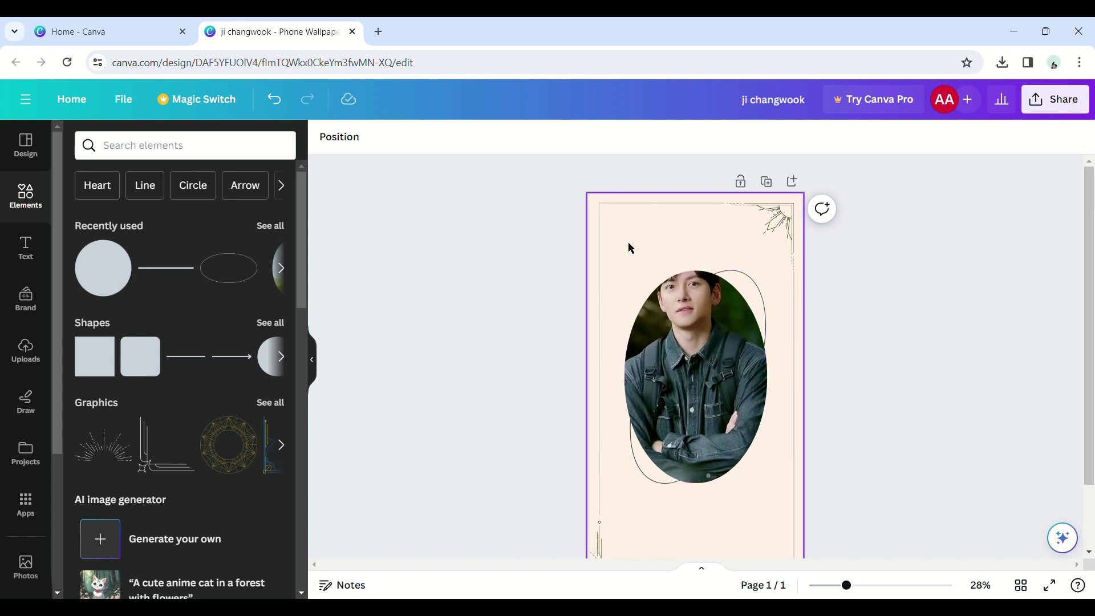
Search the elements for leaves and add a green eucalyptus branch graphic to the page
click(164, 158)
text(leaves)
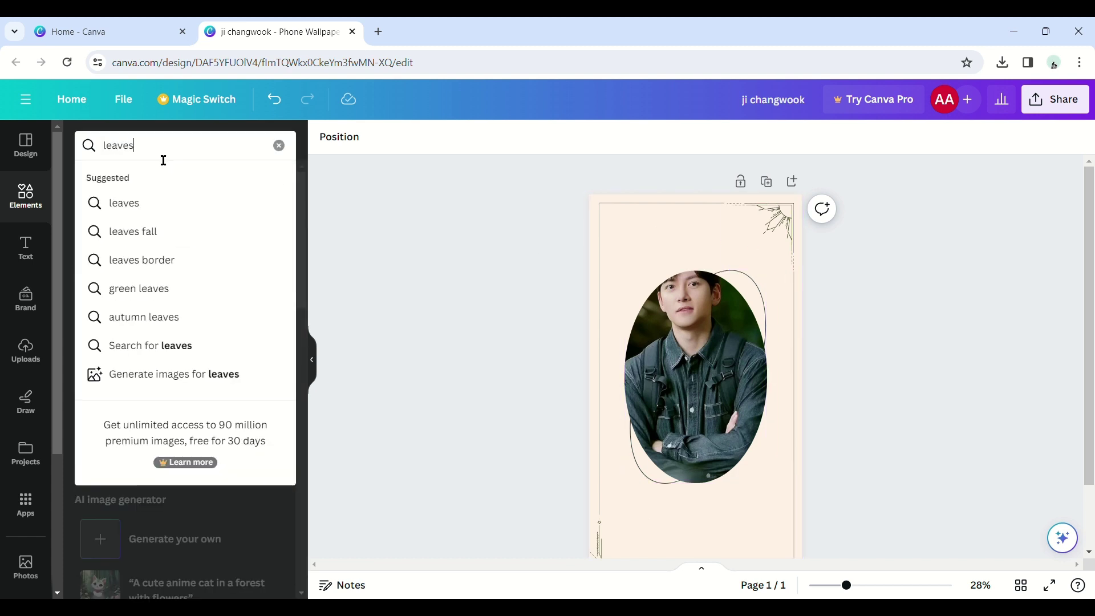
key(Return)
scroll(232, 305, down, 8)
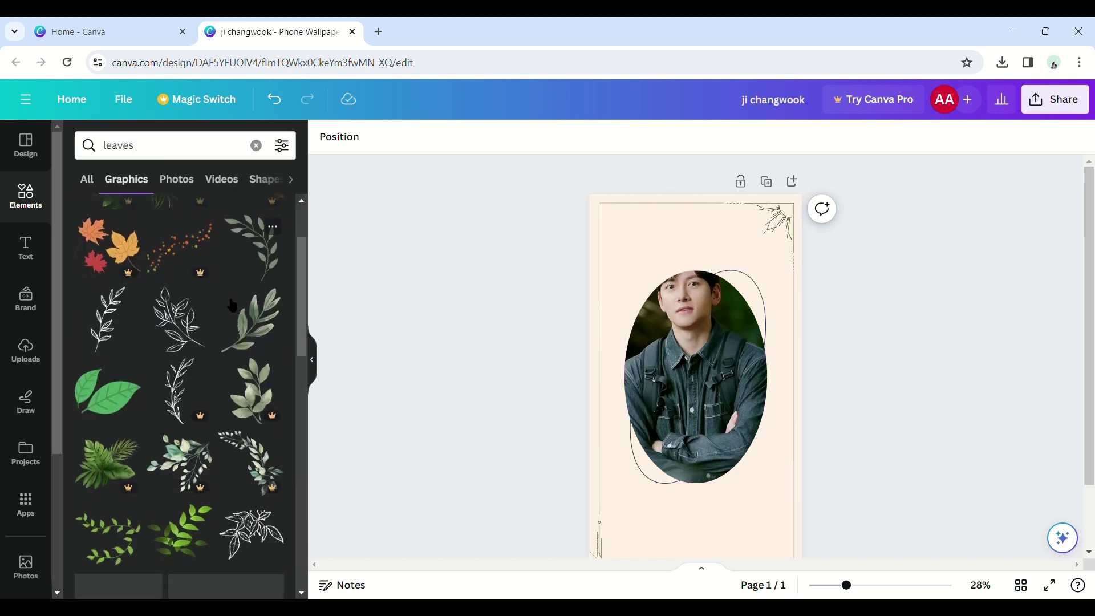
click(156, 371)
Shrink and flip the green branch, and place it hanging partly over the page's right edge beside the portrait
drag(696, 383, 592, 394)
drag(651, 227, 602, 366)
drag(589, 409, 828, 258)
click(429, 137)
drag(798, 342, 799, 394)
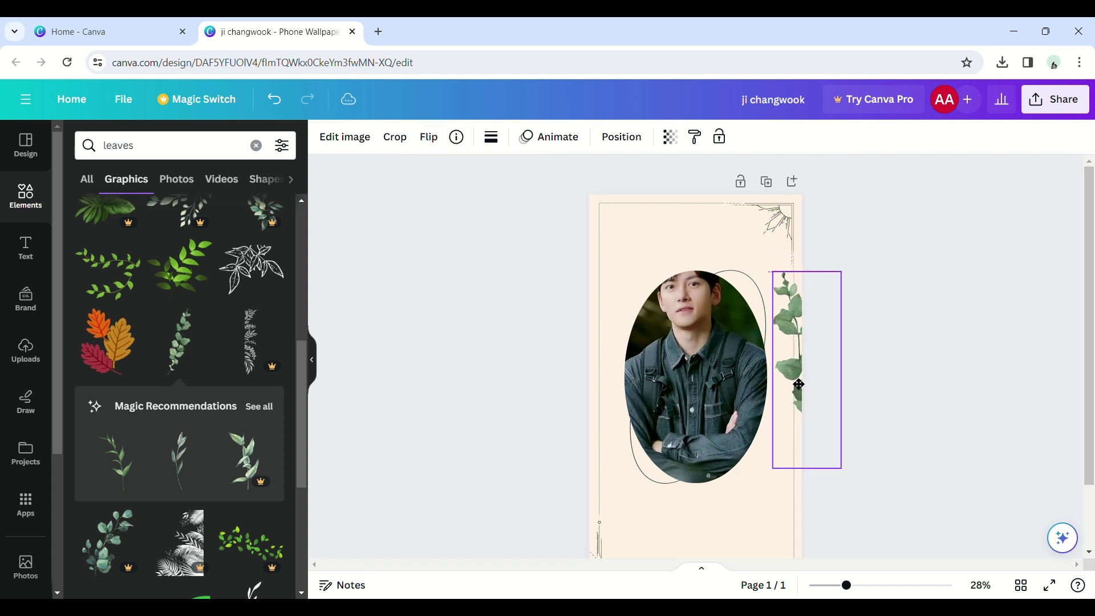
drag(840, 466, 827, 424)
mouse_move(803, 376)
mouse_down()
mouse_move(812, 379)
mouse_move(804, 367)
mouse_up()
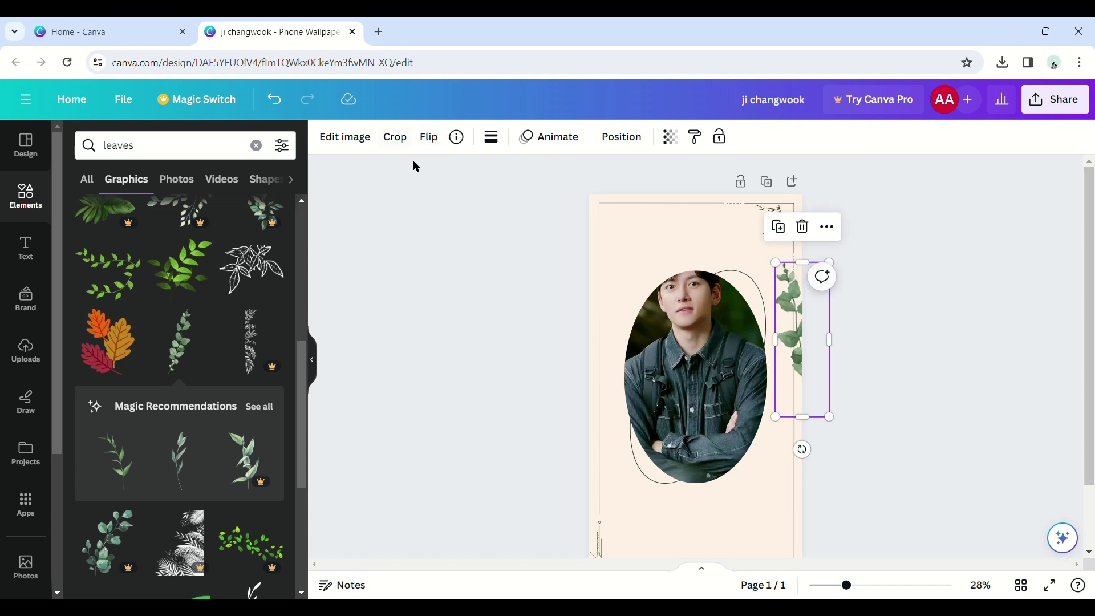
Apply a Drop shadow effect to the green branch at the page's right edge
click(344, 137)
click(103, 451)
click(257, 220)
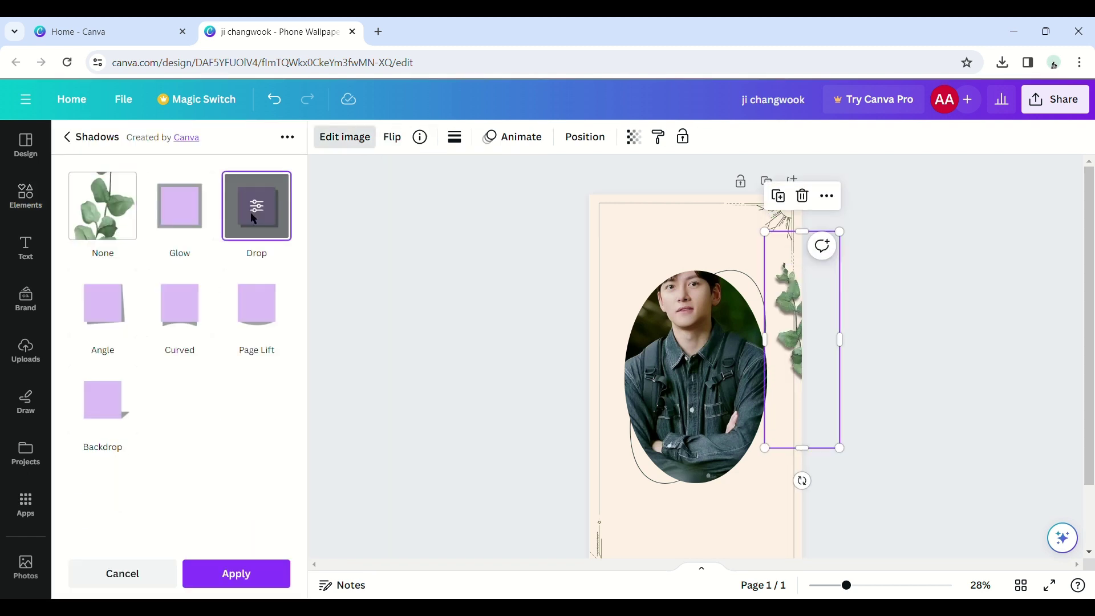
click(247, 572)
Add a second eucalyptus branch at the page's left edge, shrink it and tilt it about 39°
drag(619, 471, 533, 462)
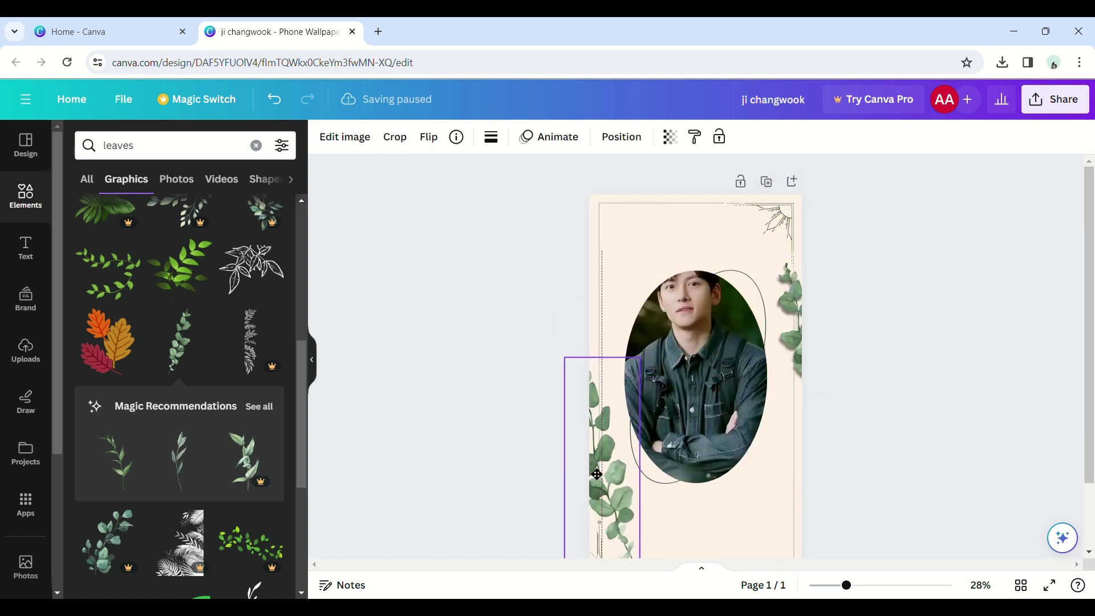
scroll(605, 477, down, 2)
mouse_move(570, 379)
mouse_down()
mouse_move(606, 278)
mouse_move(591, 384)
mouse_up()
drag(584, 319, 594, 291)
drag(538, 377, 523, 384)
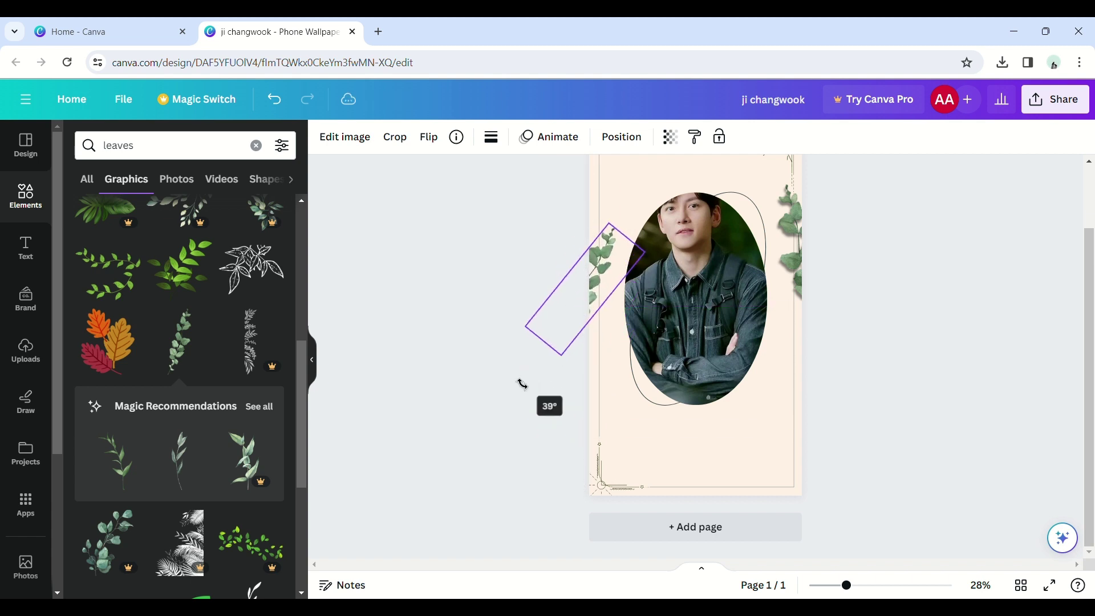
drag(606, 289, 601, 286)
Give the left branch a Drop shadow with offset 3, transparency about 59 and blur 8, and recolour it muted pink with an image effect
click(345, 137)
click(103, 455)
click(257, 205)
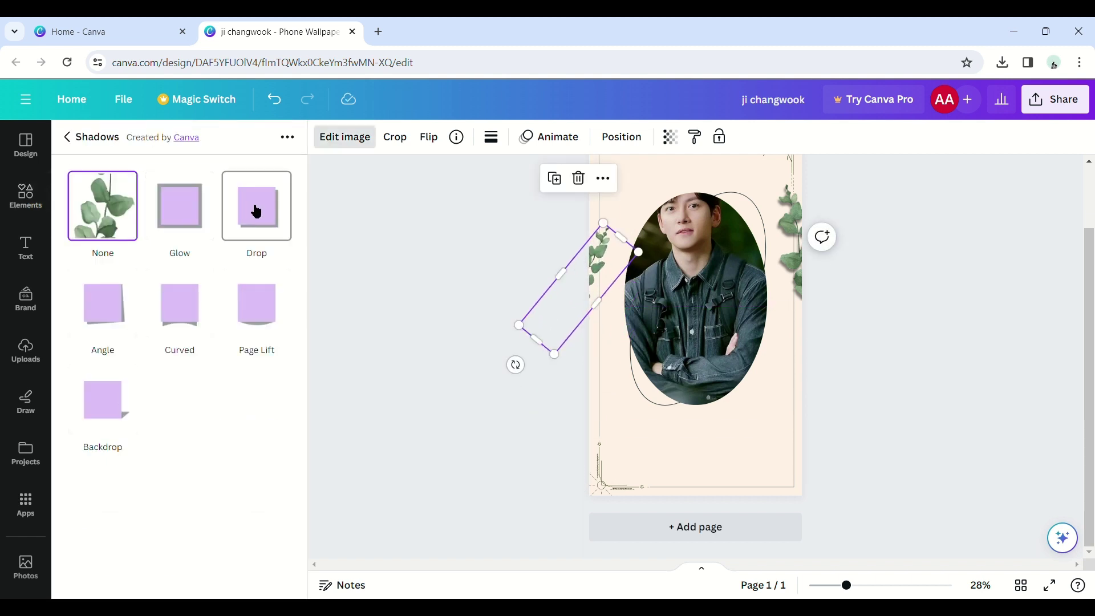
click(258, 219)
drag(125, 378, 197, 385)
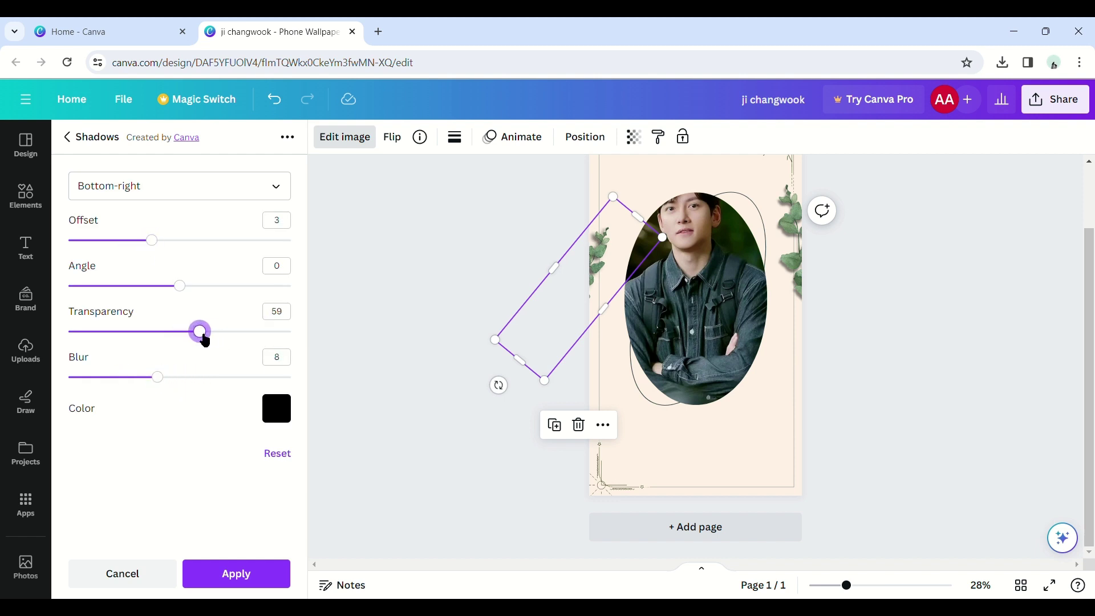
click(251, 581)
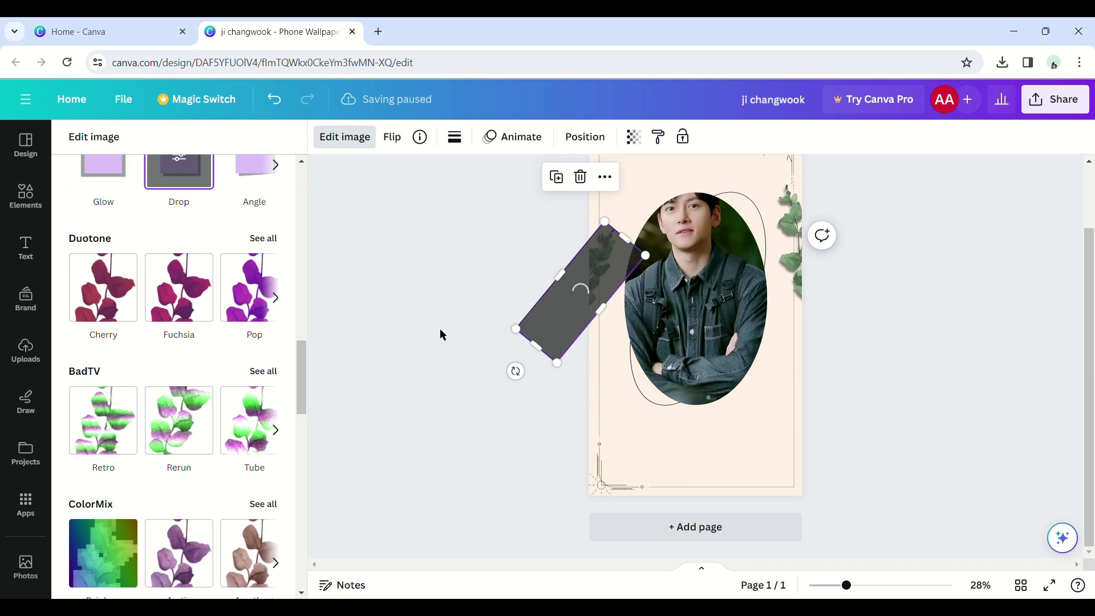
click(384, 376)
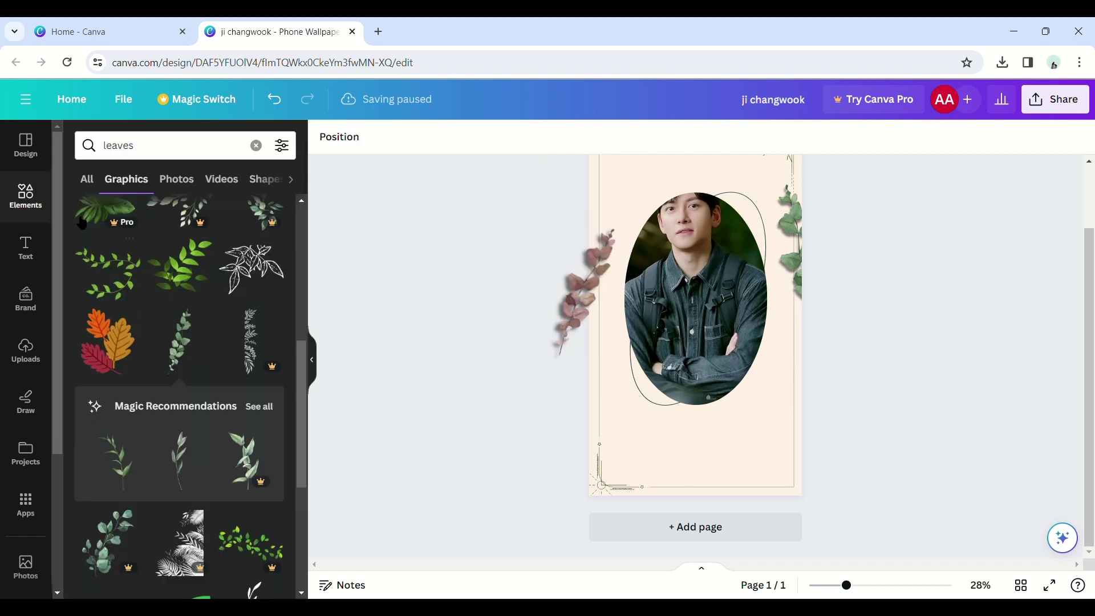
Search the element graphics for flower and add the pressed pink wildflower stem
click(26, 197)
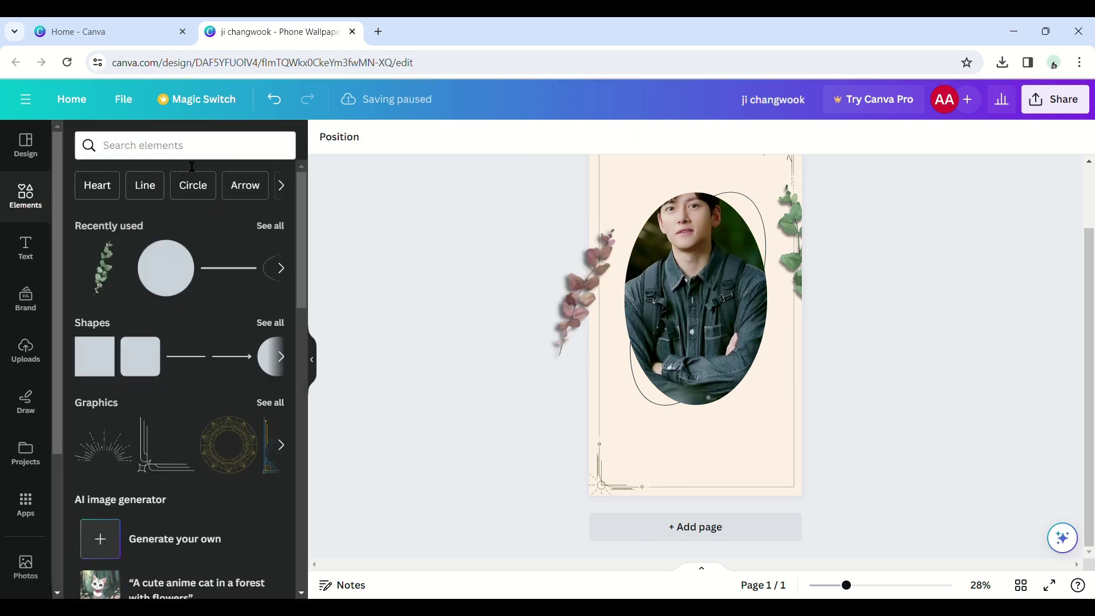
click(192, 161)
text(flower)
key(Return)
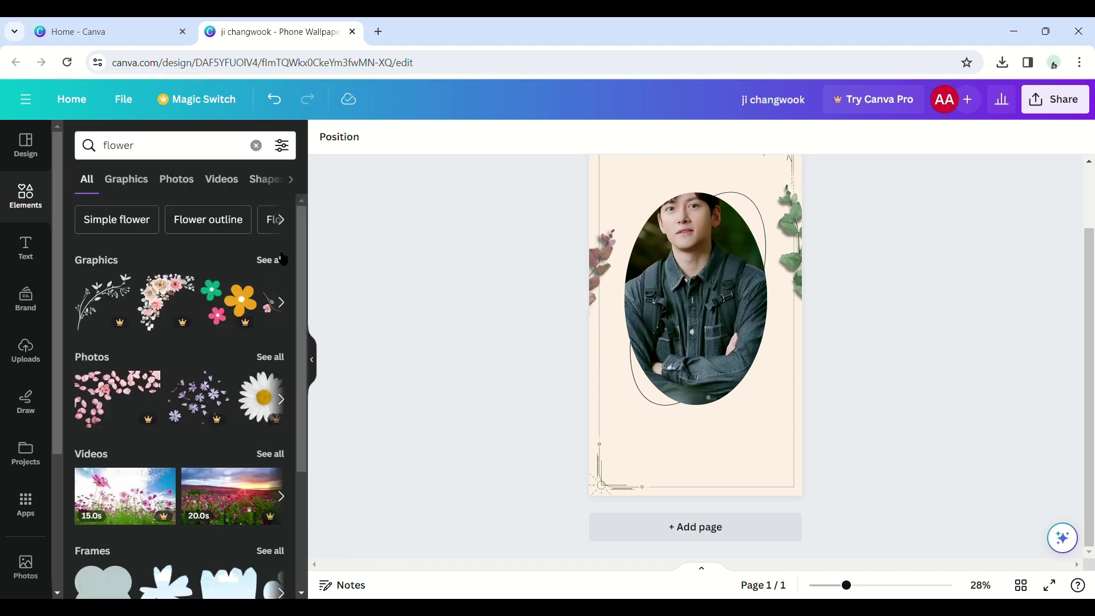
click(282, 260)
scroll(177, 386, down, 5)
click(107, 340)
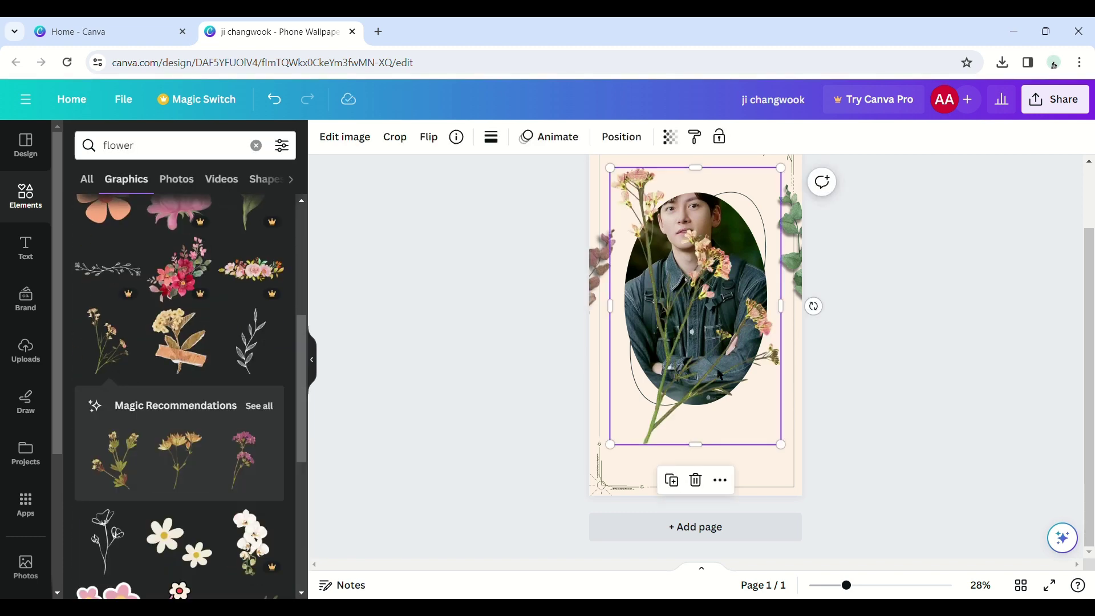
Shrink, flip and position the wildflower stem in the page's bottom-right corner, undoing the last surplus adjustment
drag(704, 368, 787, 489)
drag(690, 289, 757, 416)
click(429, 137)
drag(787, 467, 781, 452)
drag(826, 519, 764, 526)
drag(790, 474, 804, 495)
drag(793, 428, 780, 411)
key(ctrl+z)
click(845, 418)
Search the elements for stamp and add the blank green postage stamp graphic
scroll(845, 419, up, 2)
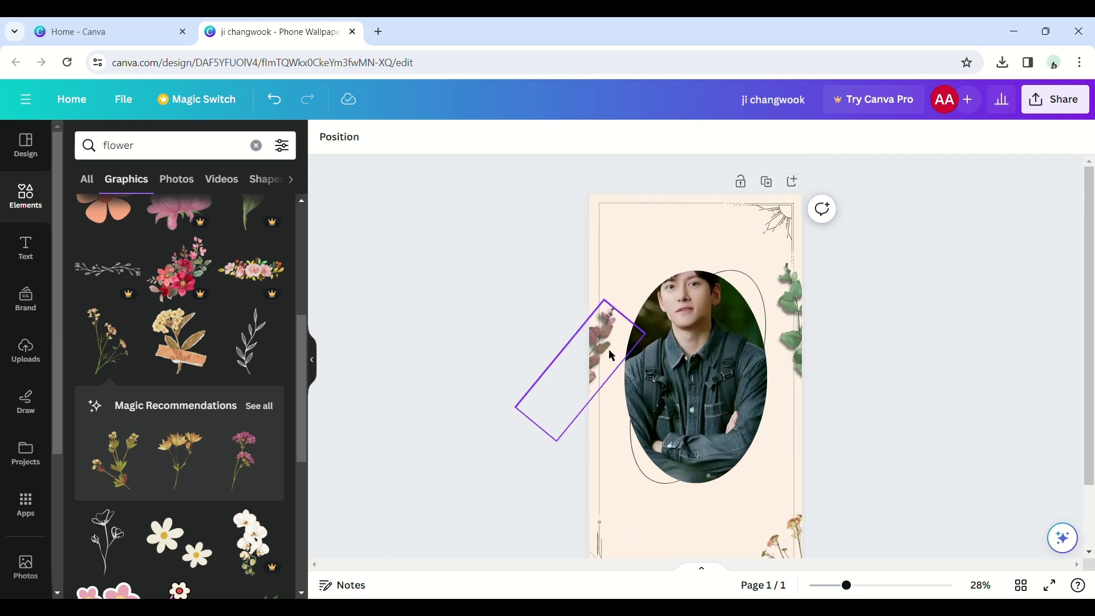
drag(135, 146, 111, 160)
text(stamp)
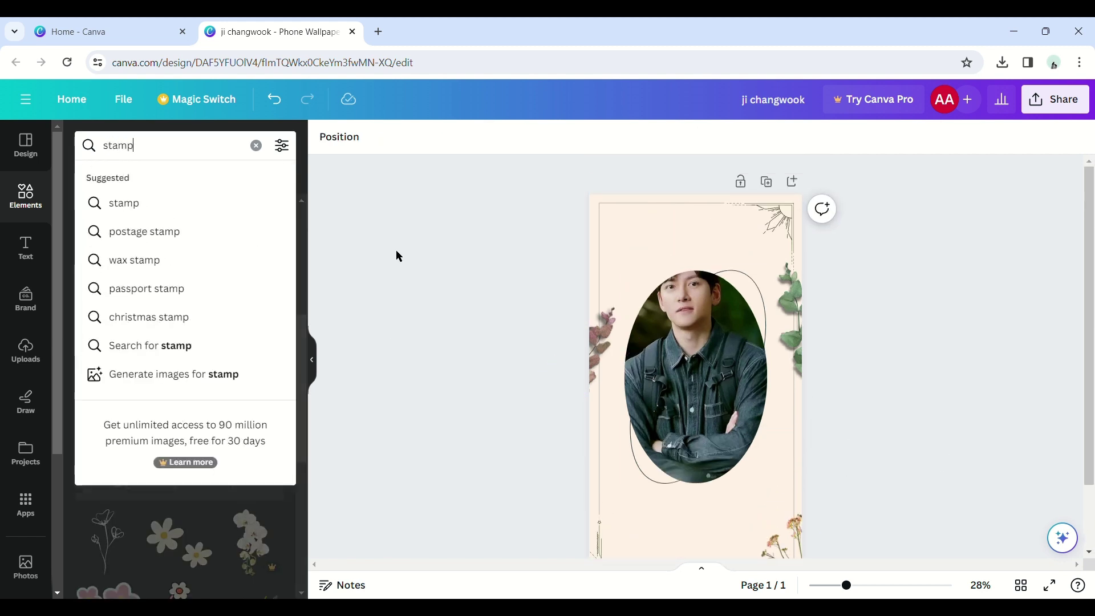
key(Return)
click(251, 356)
Shrink the postage stamp, place it over the right page edge above the flowers and tilt it about -8°
drag(739, 438, 710, 403)
drag(707, 445, 719, 440)
drag(690, 371, 803, 457)
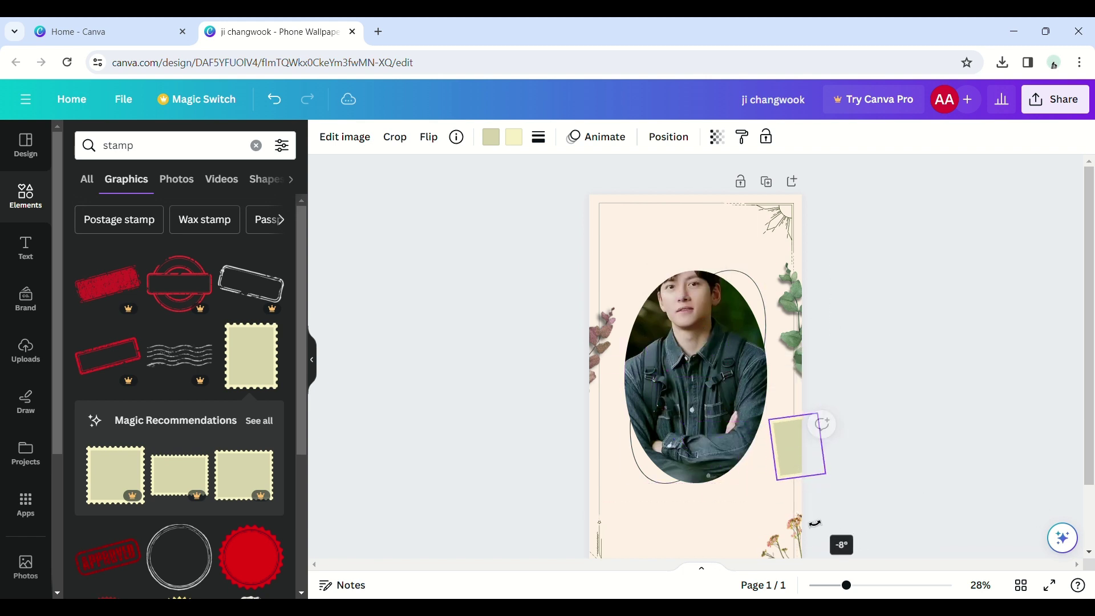
drag(816, 523, 815, 522)
Recolour the postage stamp's centre and perforated edge white
click(491, 137)
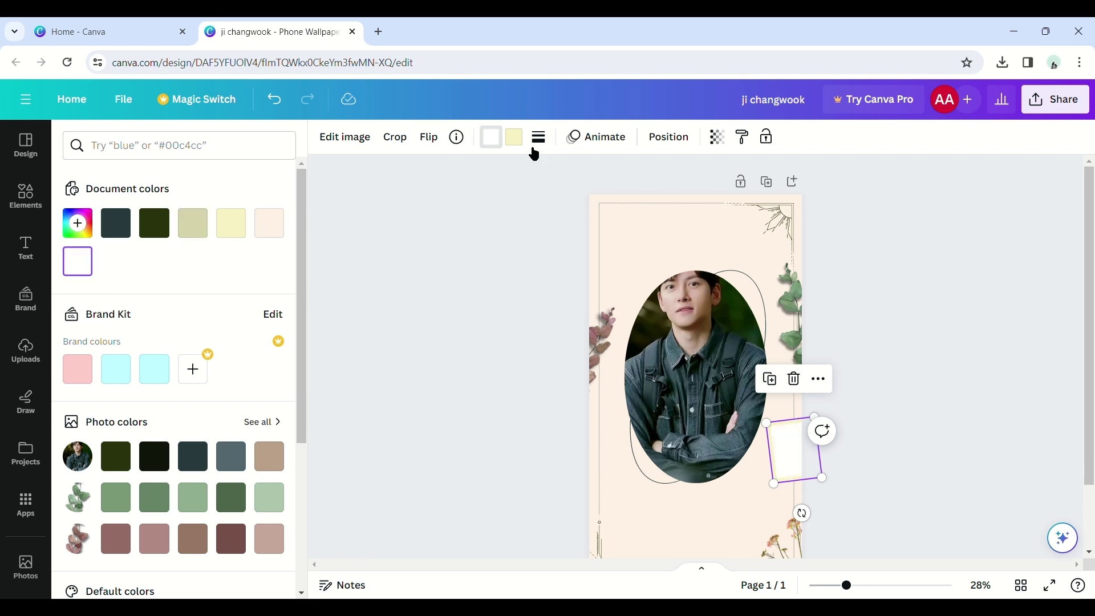
click(78, 261)
click(424, 264)
Add the uploaded photo of the man in the dark patterned jacket beside the stamp
drag(847, 585, 881, 586)
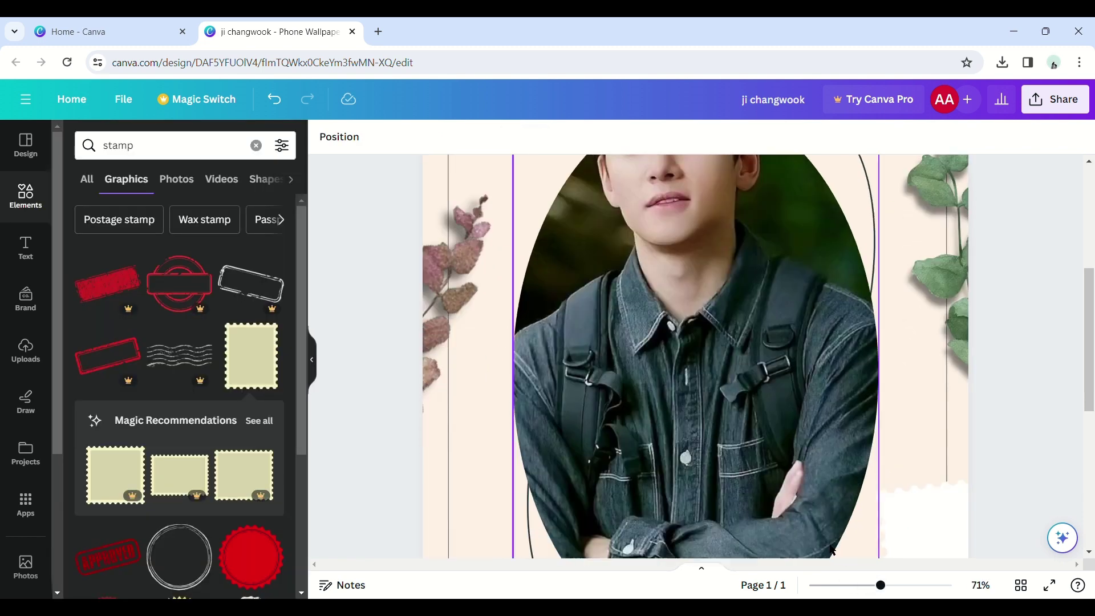
scroll(696, 357, down, 3)
click(26, 351)
scroll(191, 366, down, 2)
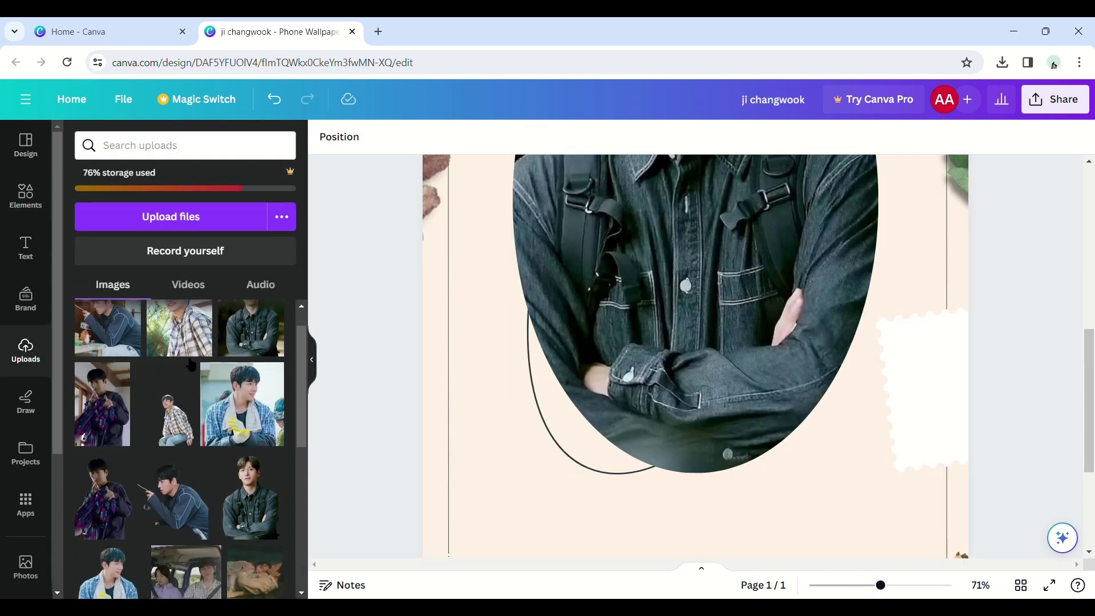
scroll(191, 365, up, 1)
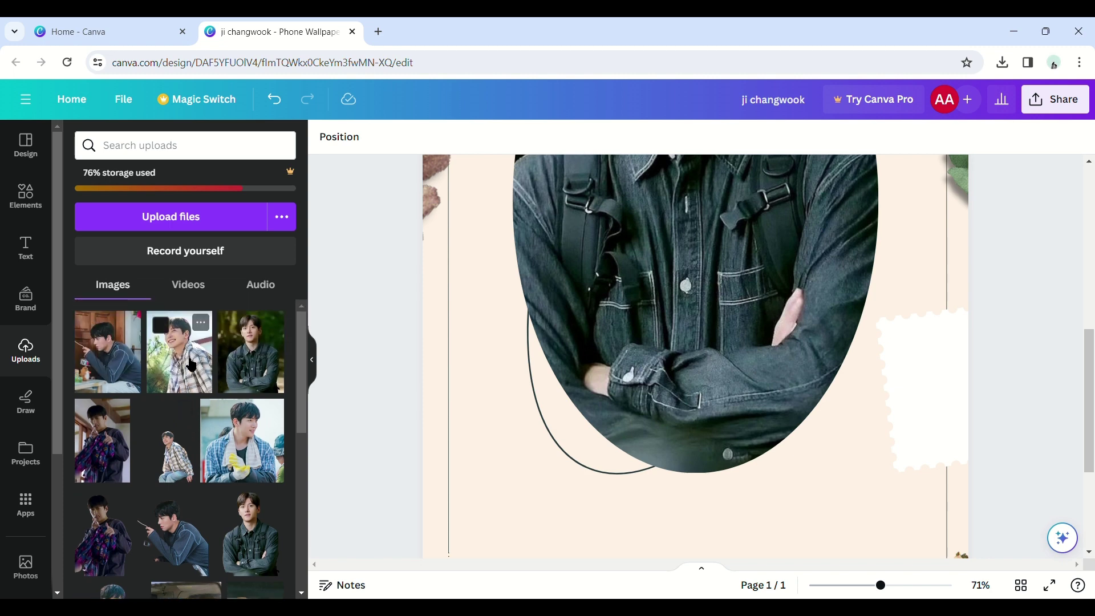
drag(114, 445, 1070, 399)
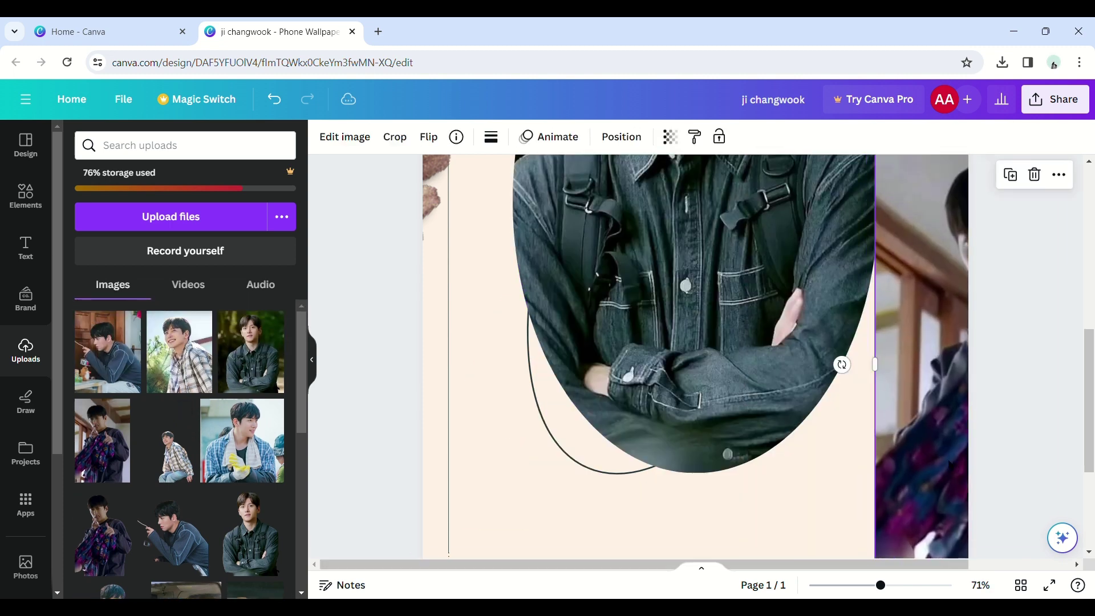
Shrink the added photo, tilt it to match the stamp and fit it inside the stamp's perforated border
scroll(1027, 388, down, 2)
drag(875, 464, 983, 300)
drag(1021, 243, 938, 452)
drag(900, 508, 962, 461)
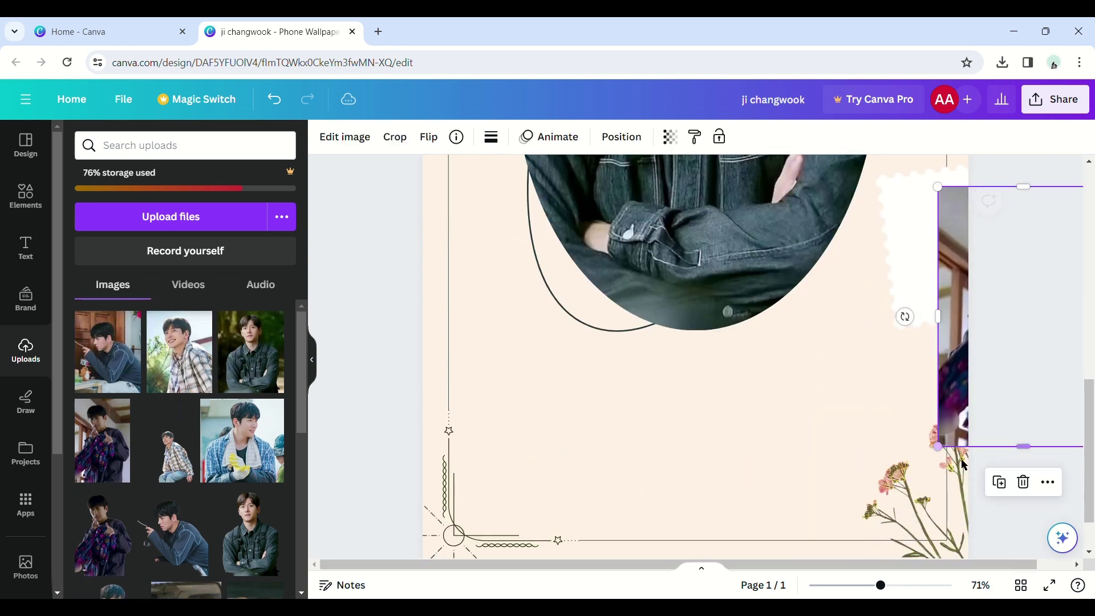
drag(905, 316, 909, 342)
drag(962, 370, 929, 360)
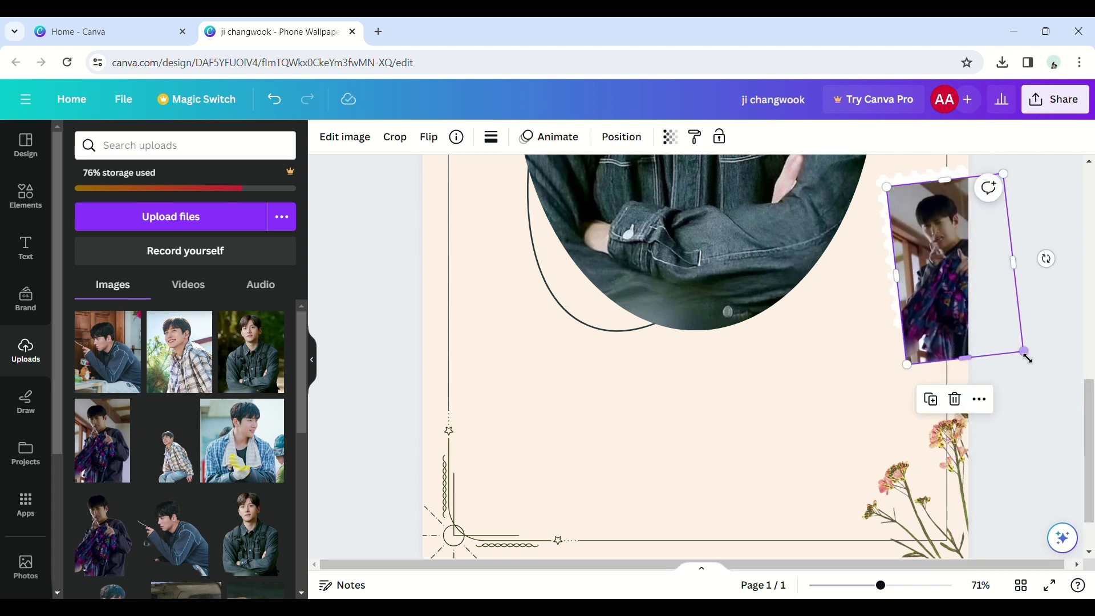
drag(1026, 357, 981, 296)
click(979, 318)
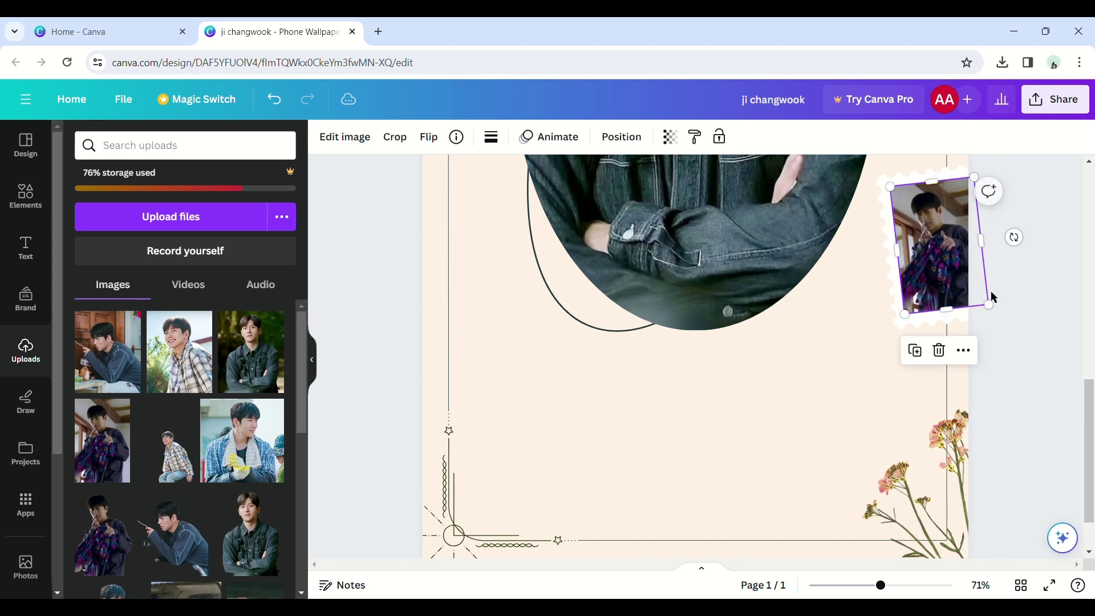
Recolour the stamp's perforated edge dark green using the leaf's photo colours
click(993, 297)
scroll(993, 342, up, 2)
click(516, 137)
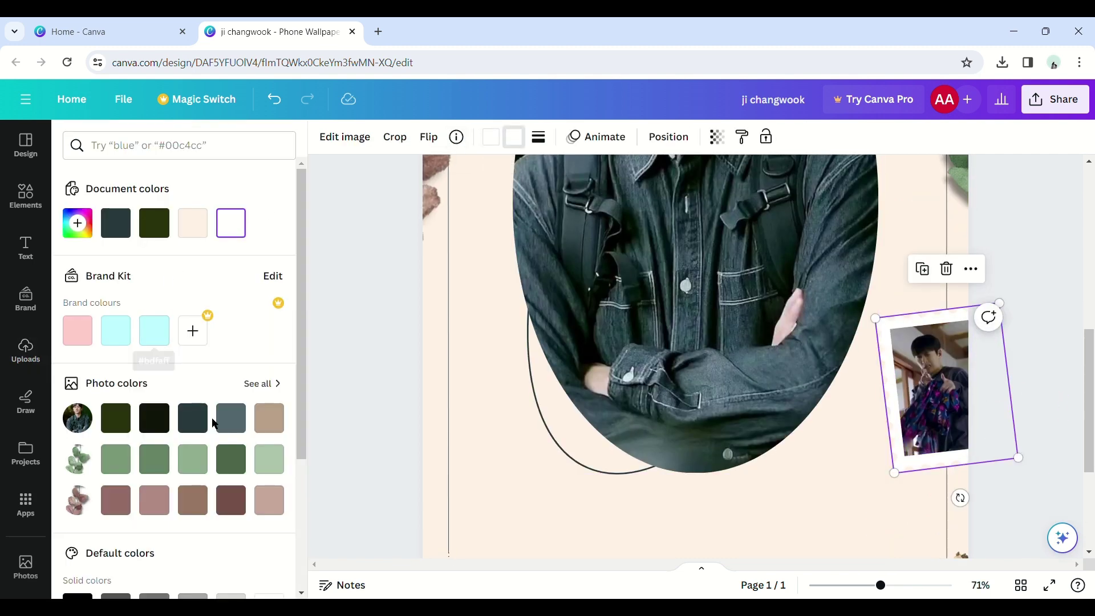
click(230, 460)
click(697, 546)
click(936, 388)
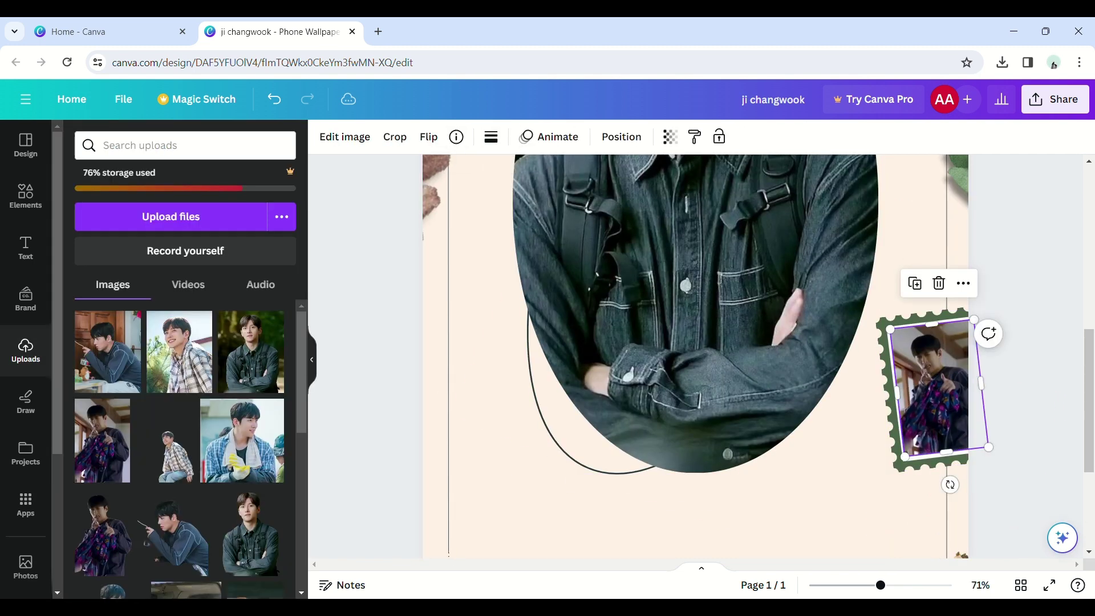
Search the graphics elements for "palm shadow"
scroll(943, 532, down, 5)
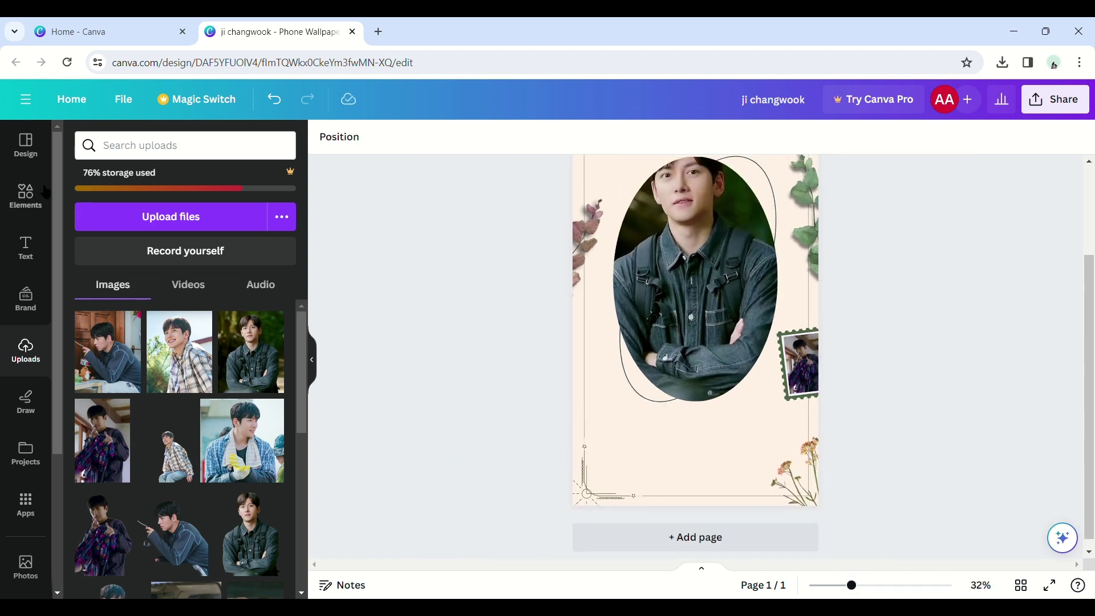
click(44, 193)
click(155, 158)
click(407, 356)
scroll(407, 356, up, 1)
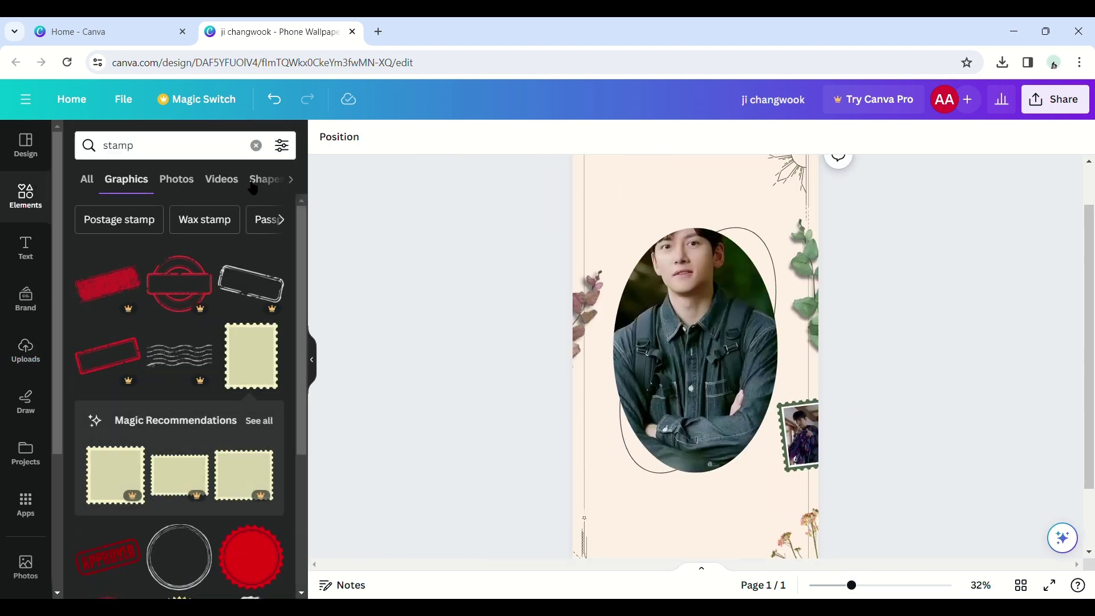
drag(149, 147, 12, 163)
text(palm shadow)
key(Return)
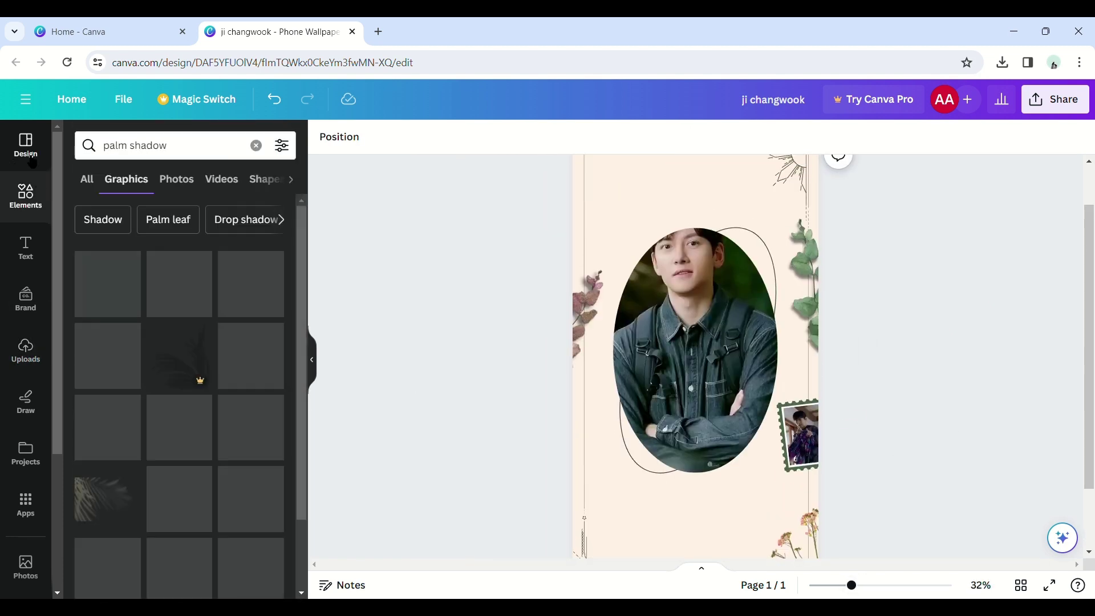
Add the fan-shaped palm leaf shadow, tilt it and place it over the wallpaper's upper-left corner
scroll(141, 442, down, 3)
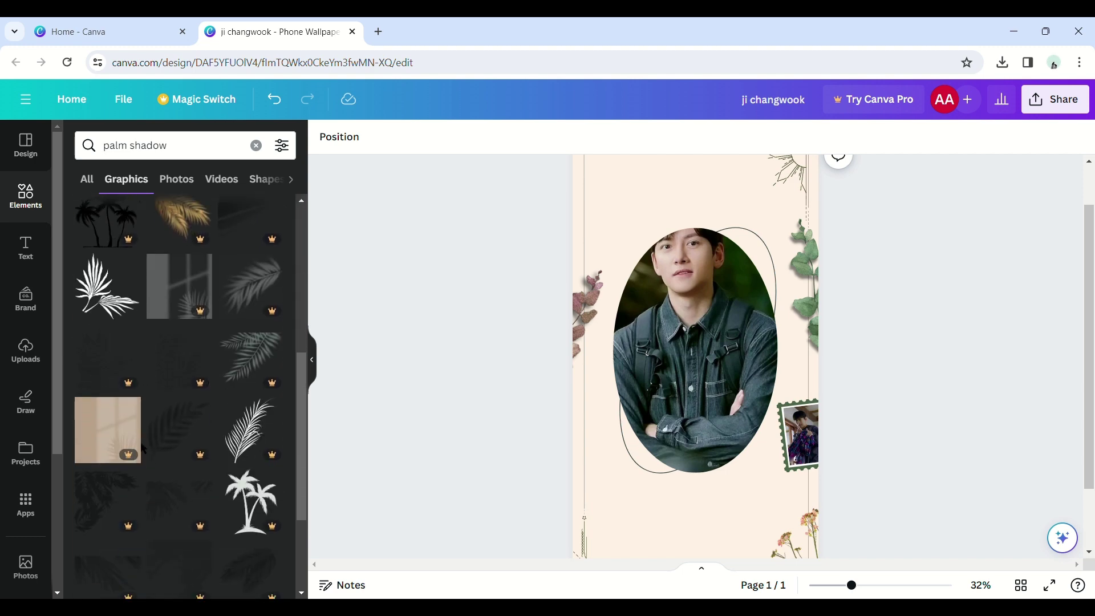
scroll(140, 443, up, 5)
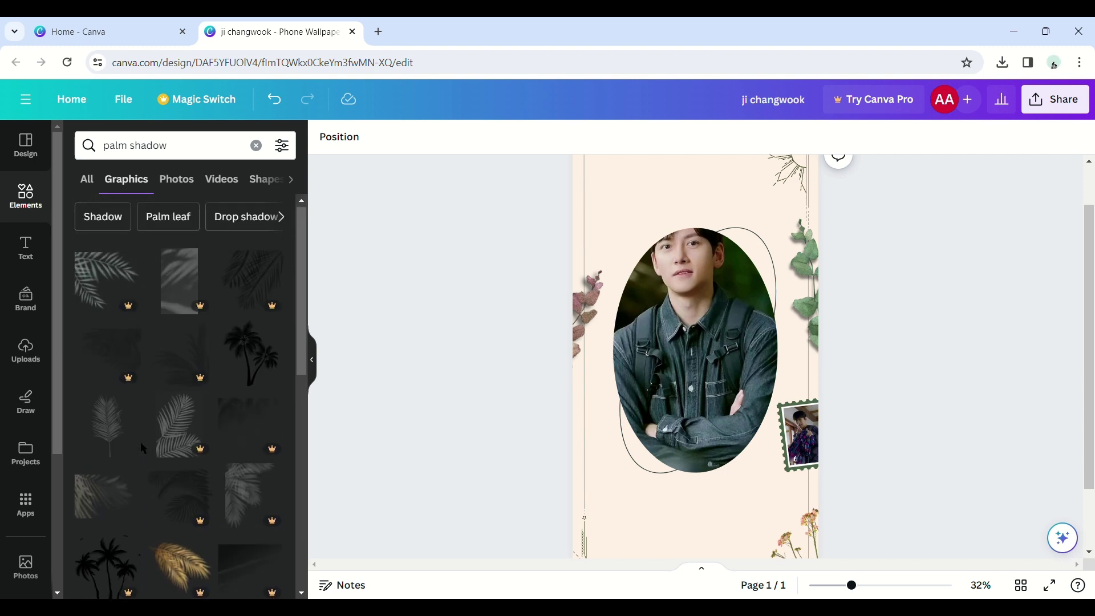
scroll(141, 442, down, 10)
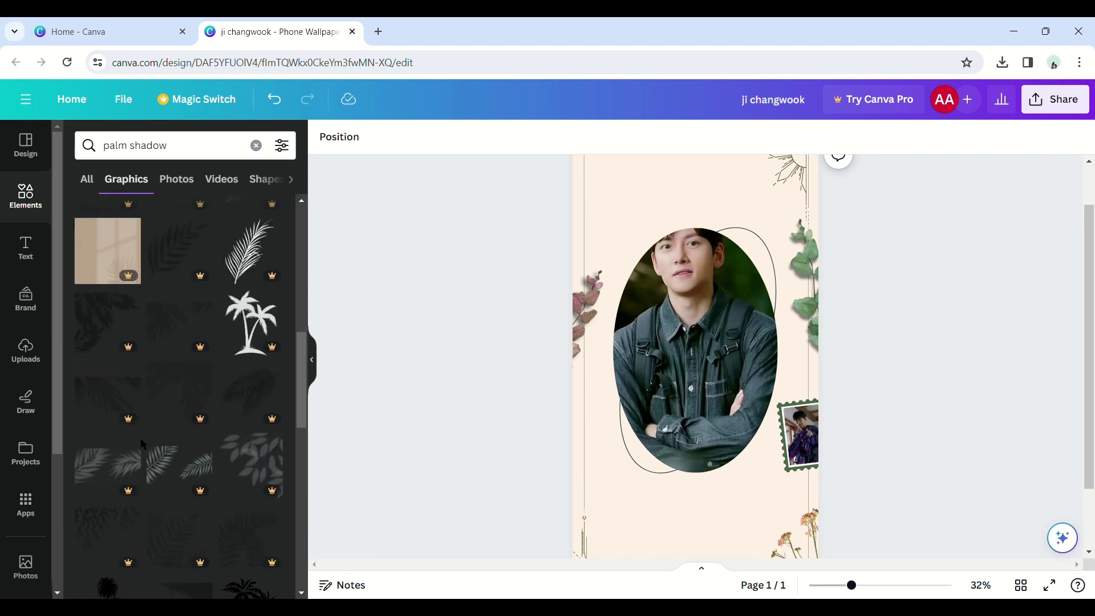
scroll(141, 433, down, 5)
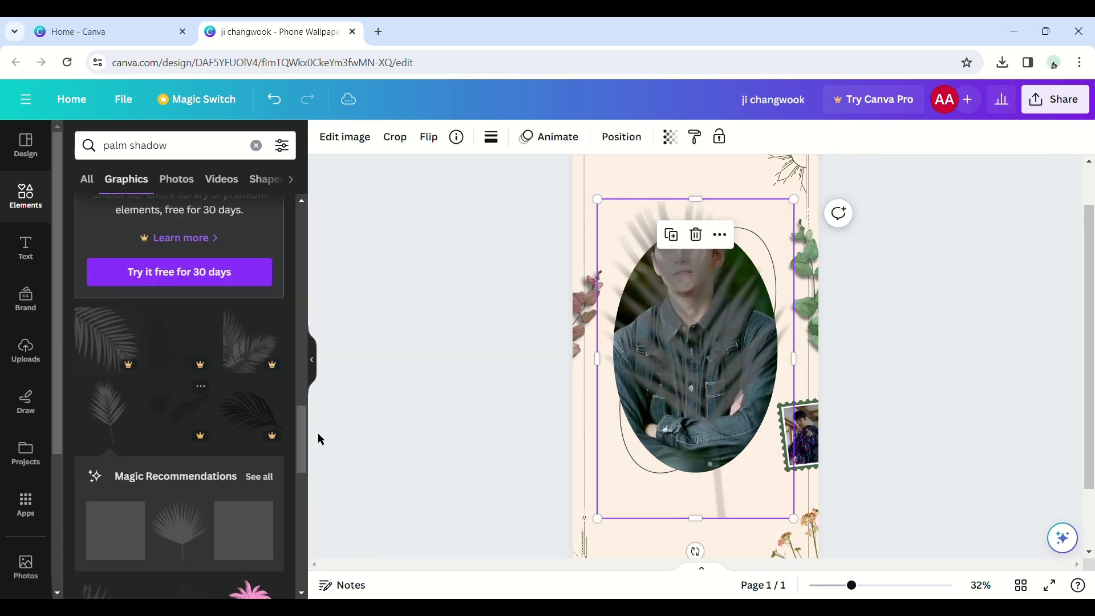
scroll(260, 409, down, 5)
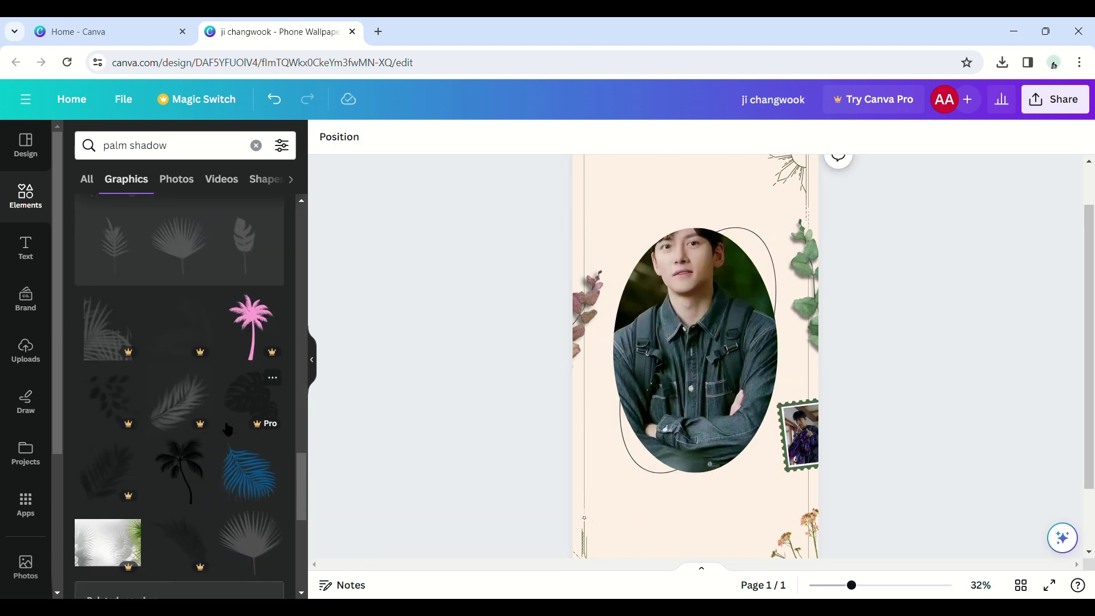
scroll(228, 429, down, 7)
scroll(228, 429, up, 4)
click(250, 357)
drag(697, 492, 604, 216)
Set the palm shadow's transparency to 57
click(670, 137)
drag(671, 194, 619, 202)
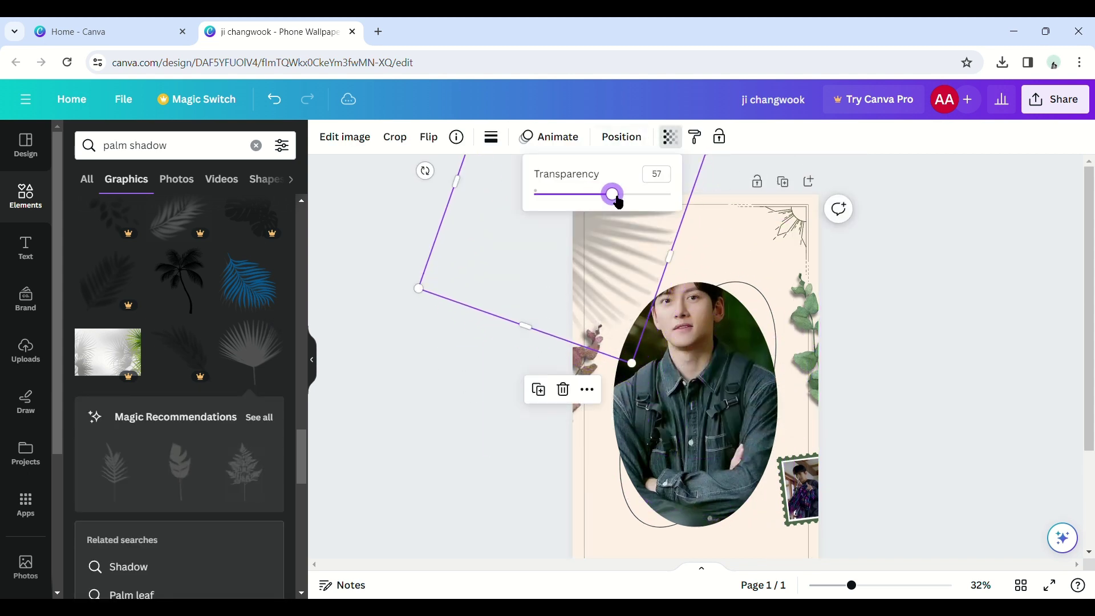
click(388, 255)
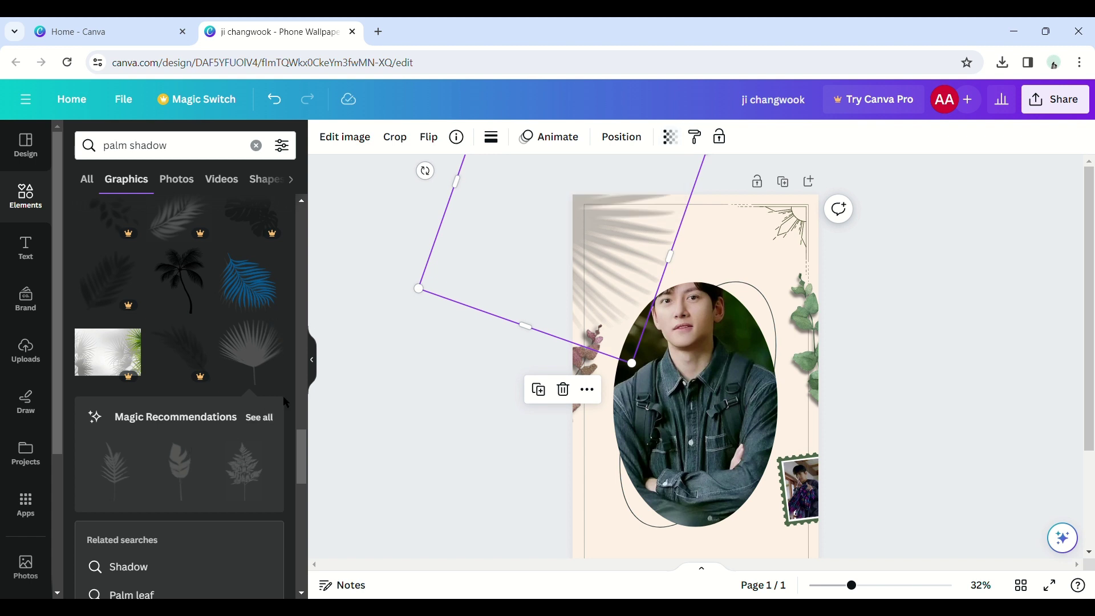
Enlarge the portrait photo inside the oval frame and lock the frame in place
click(661, 399)
double_click(700, 336)
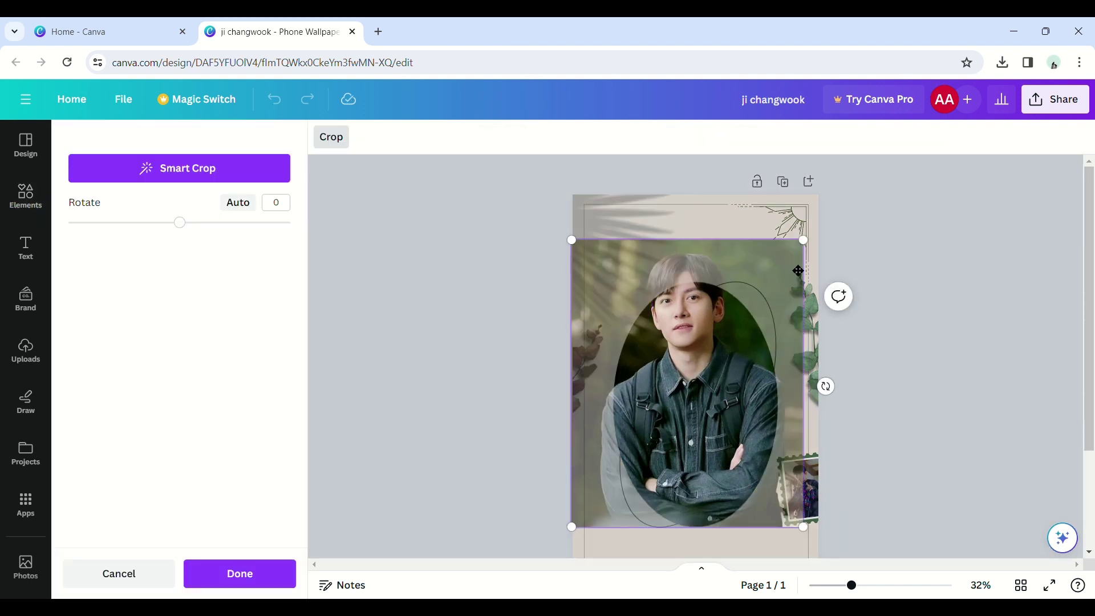
drag(804, 240, 830, 238)
click(489, 223)
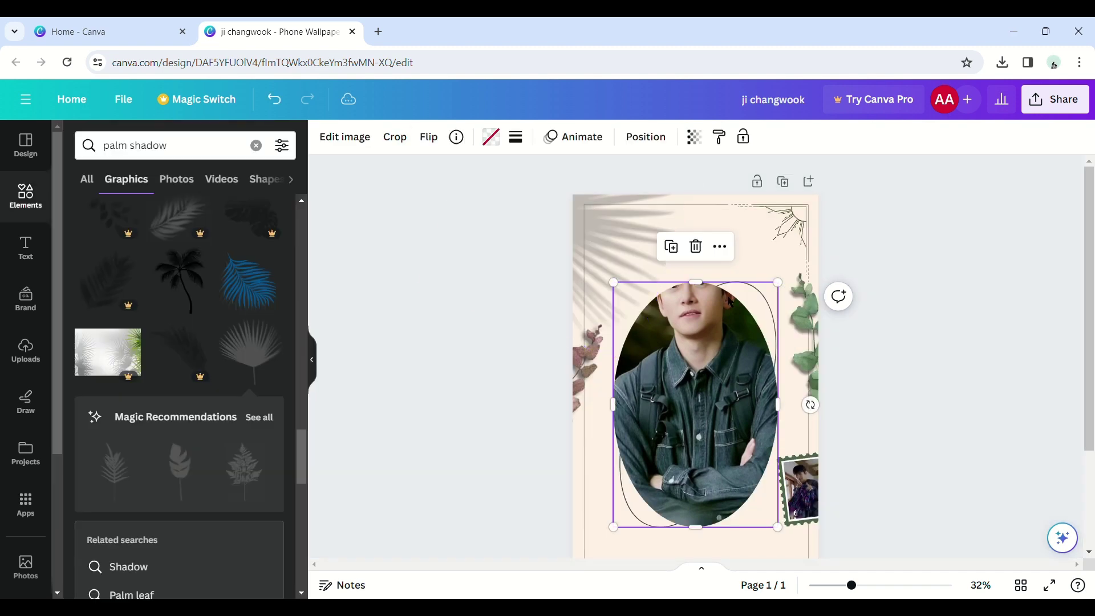
click(745, 140)
Add the uploaded cut-out of the man with crossed arms, enlarged over the oval portrait, with its transparency set to 59
click(25, 248)
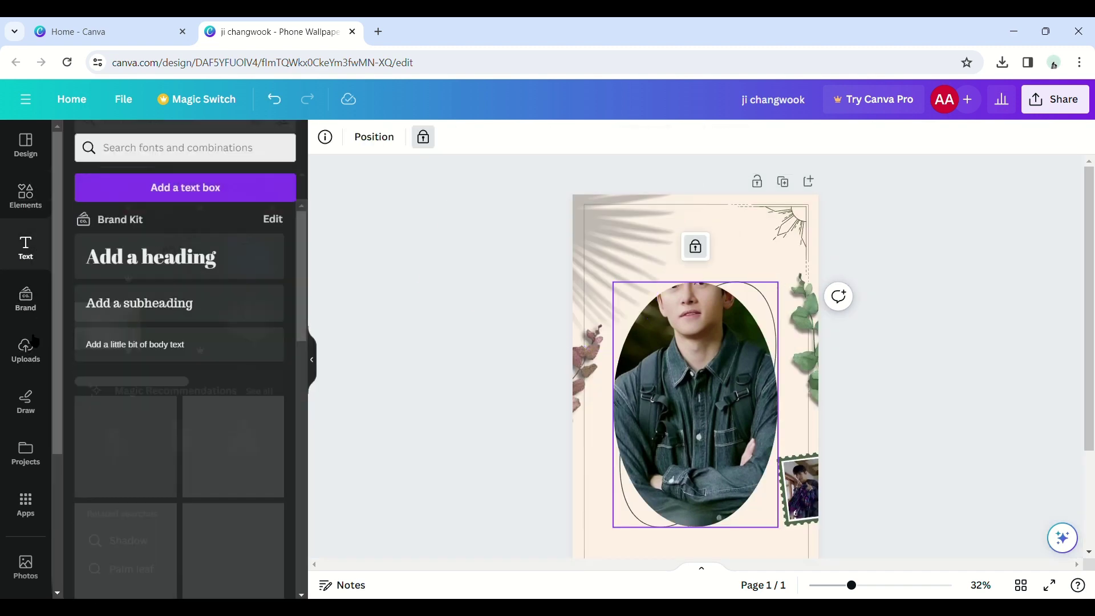
click(26, 350)
click(250, 525)
drag(778, 331, 814, 227)
click(670, 137)
drag(670, 194, 619, 197)
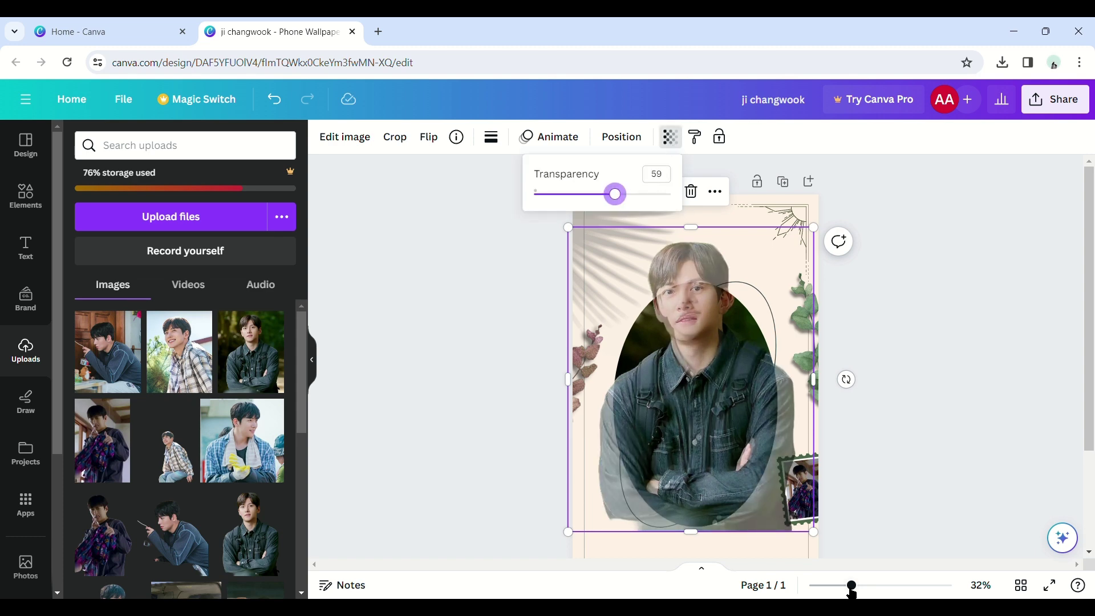
Crop the cut-out photo's lower edge and both sides so only the head and upper body extend past the oval
drag(852, 588, 875, 587)
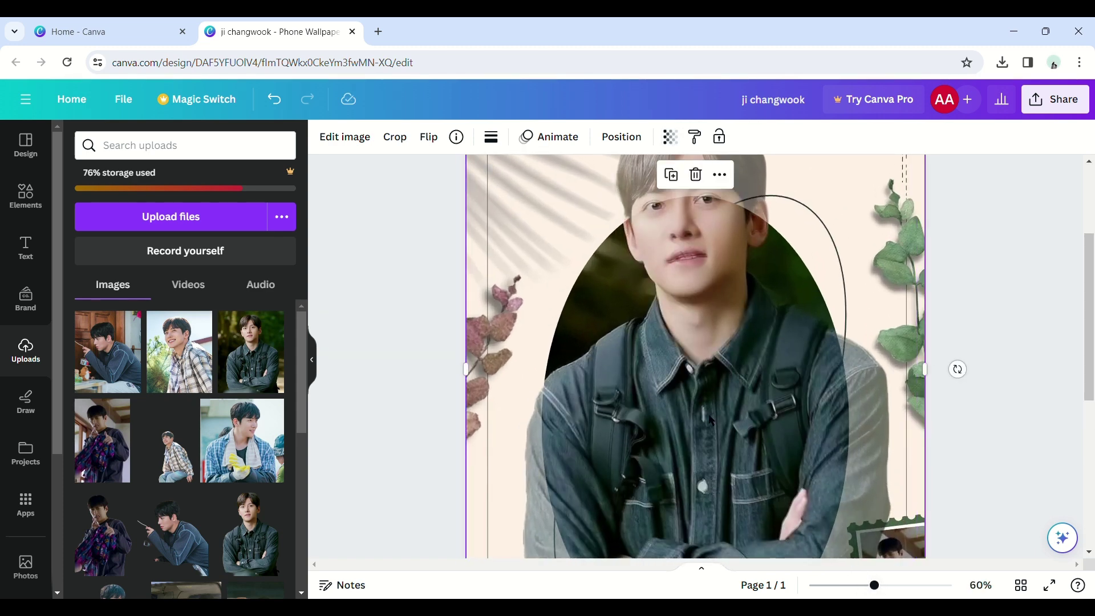
scroll(709, 353, down, 2)
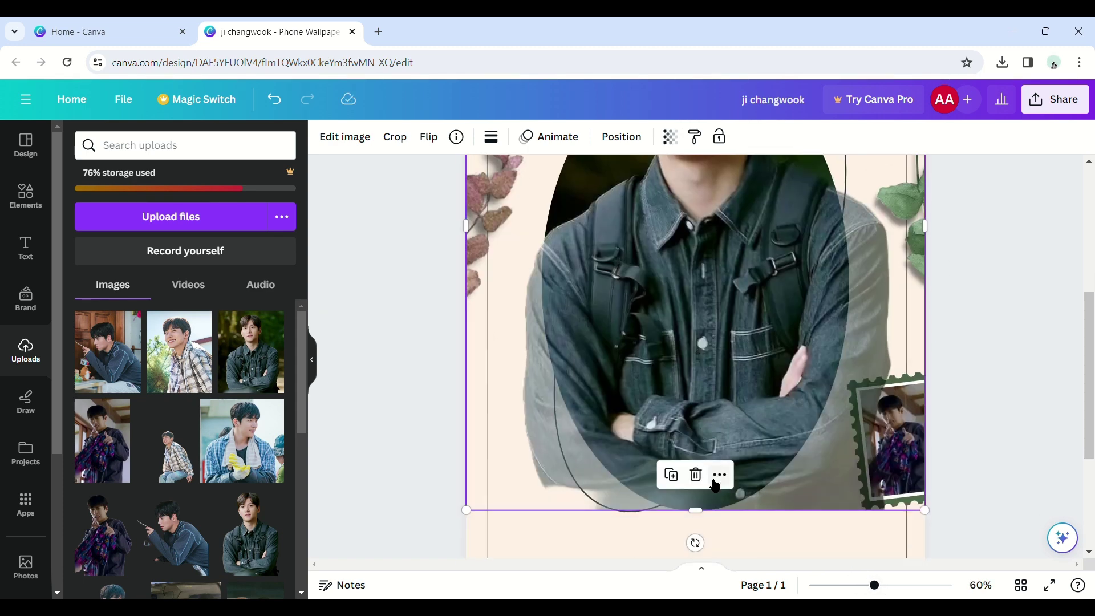
drag(699, 511, 699, 288)
scroll(520, 343, up, 2)
drag(474, 261, 563, 260)
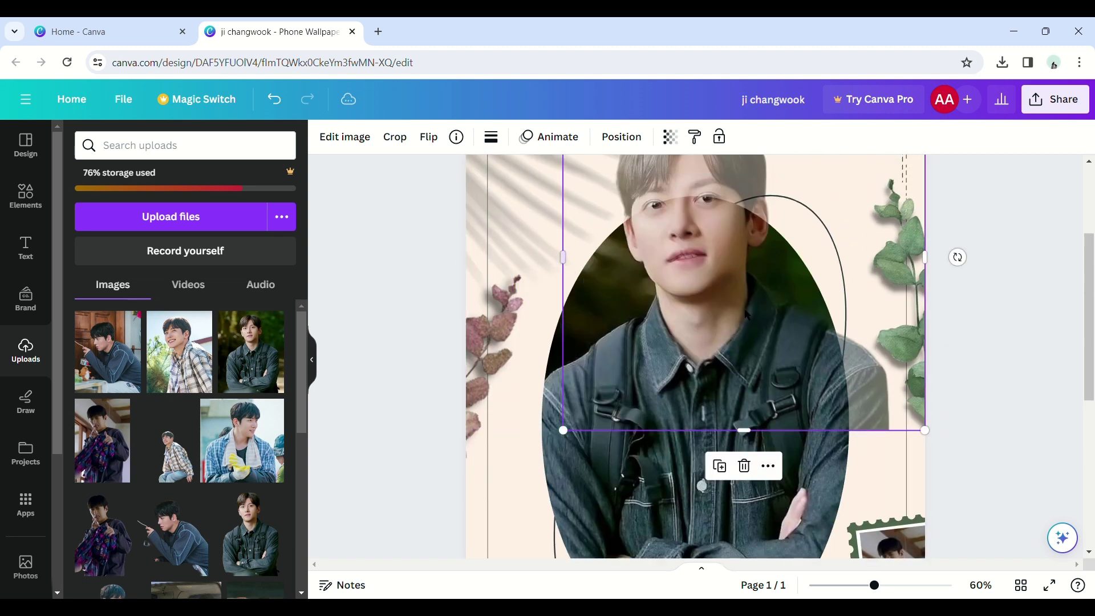
drag(936, 276, 838, 268)
Restore the cut-out photo over the oval portrait to full opacity
click(669, 137)
click(674, 196)
click(415, 310)
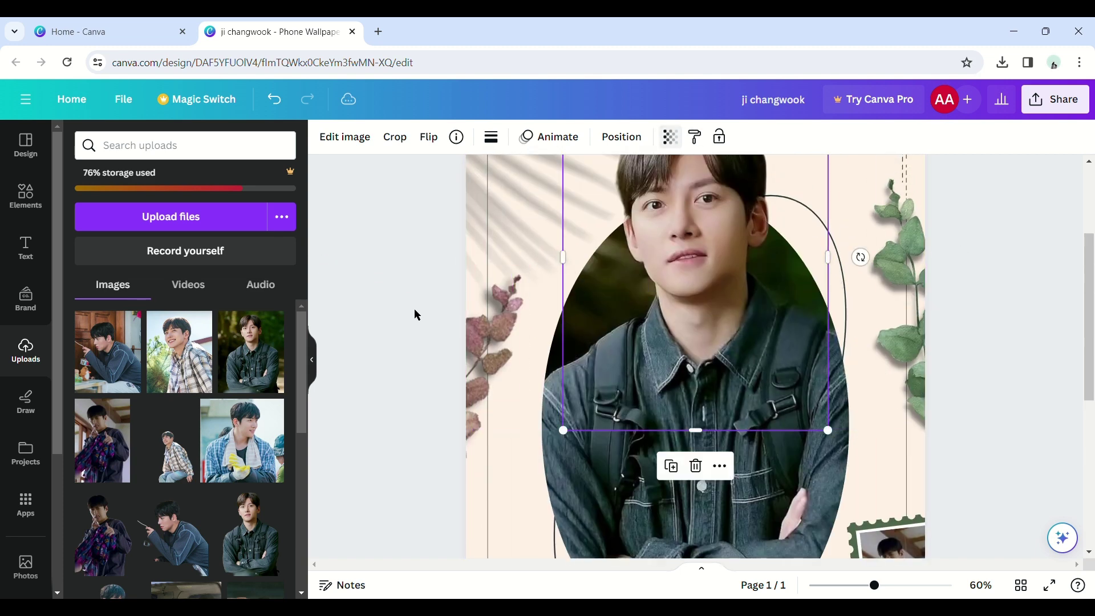
scroll(430, 340, up, 2)
click(686, 351)
drag(875, 585, 852, 586)
click(928, 431)
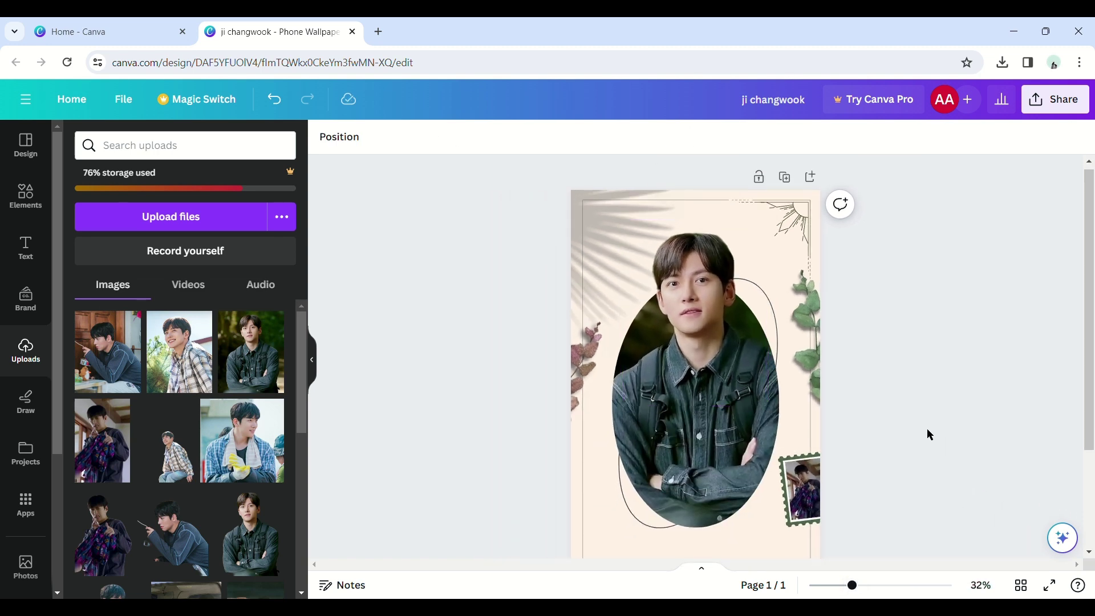
Search the frames for "polaroid" and add the vertical four-photo strip beside the oval portrait's lower left
scroll(820, 434, down, 3)
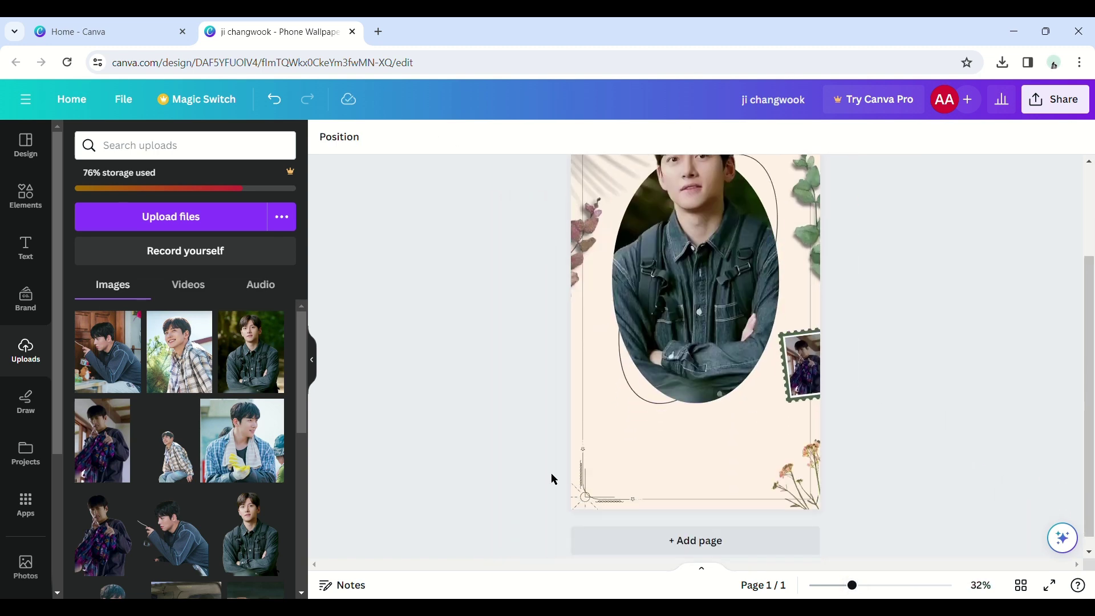
click(25, 195)
click(143, 146)
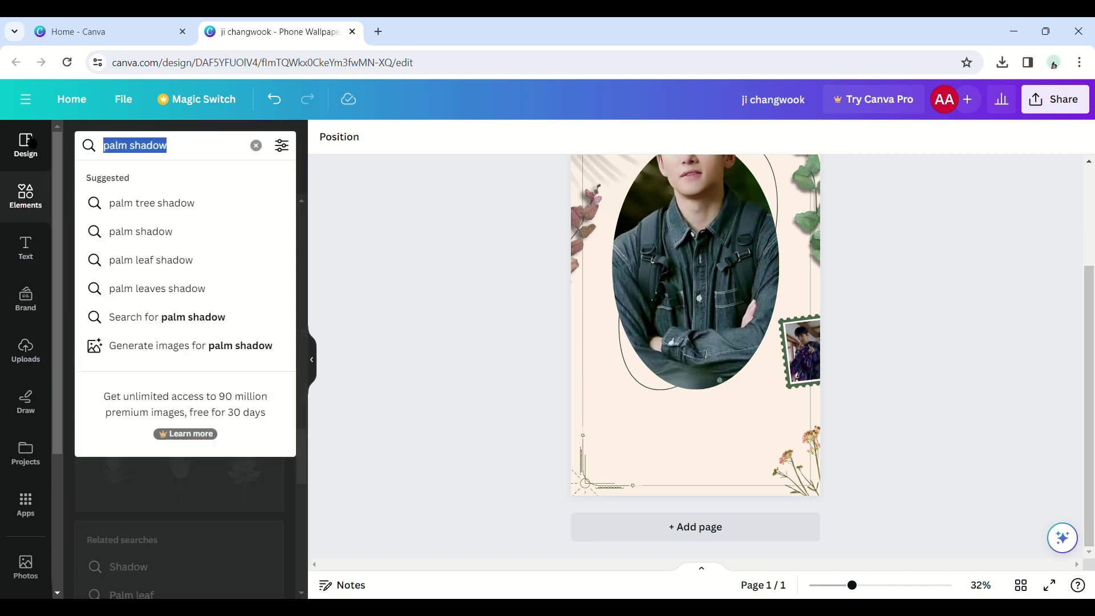
text(polaroid)
key(Return)
click(266, 179)
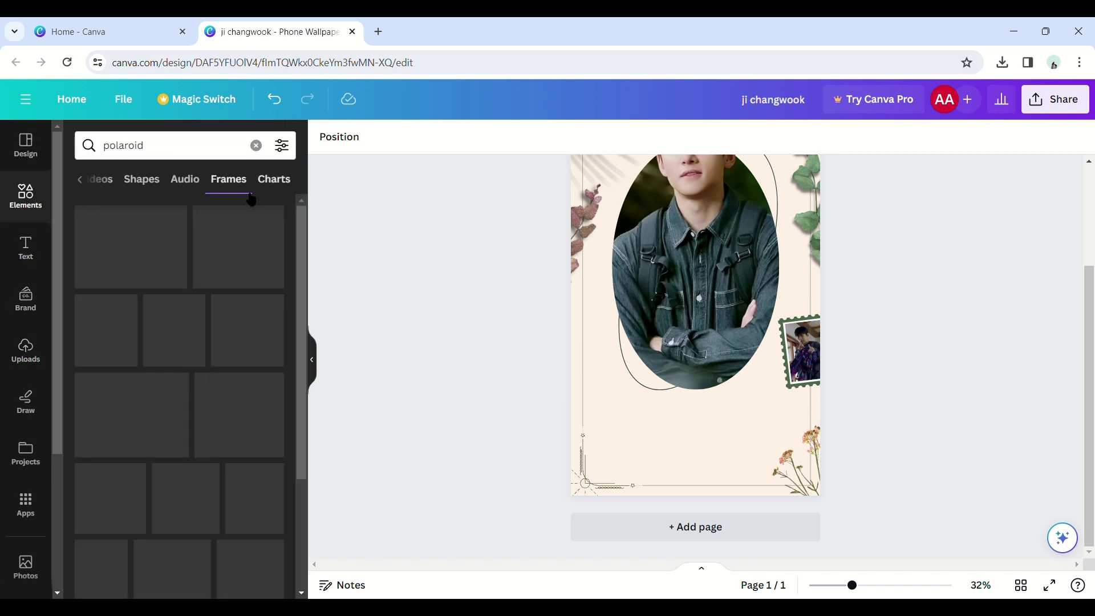
click(108, 310)
drag(695, 268, 619, 358)
Recolour the photo strip brown using the reddish leaf's photo colours, and shrink and tilt it near the page's left edge
click(325, 136)
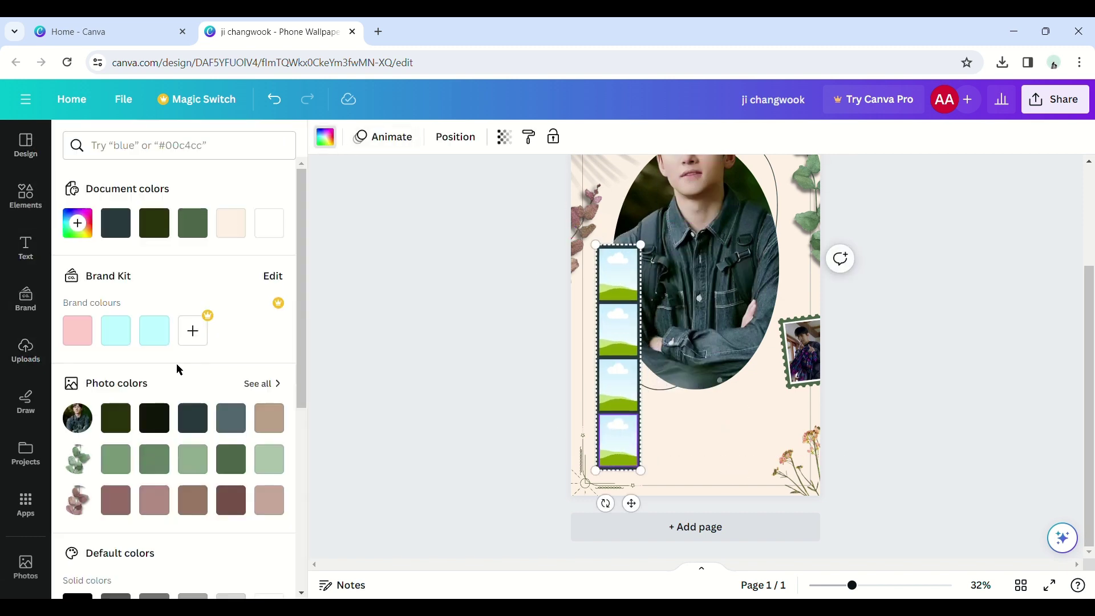
click(602, 371)
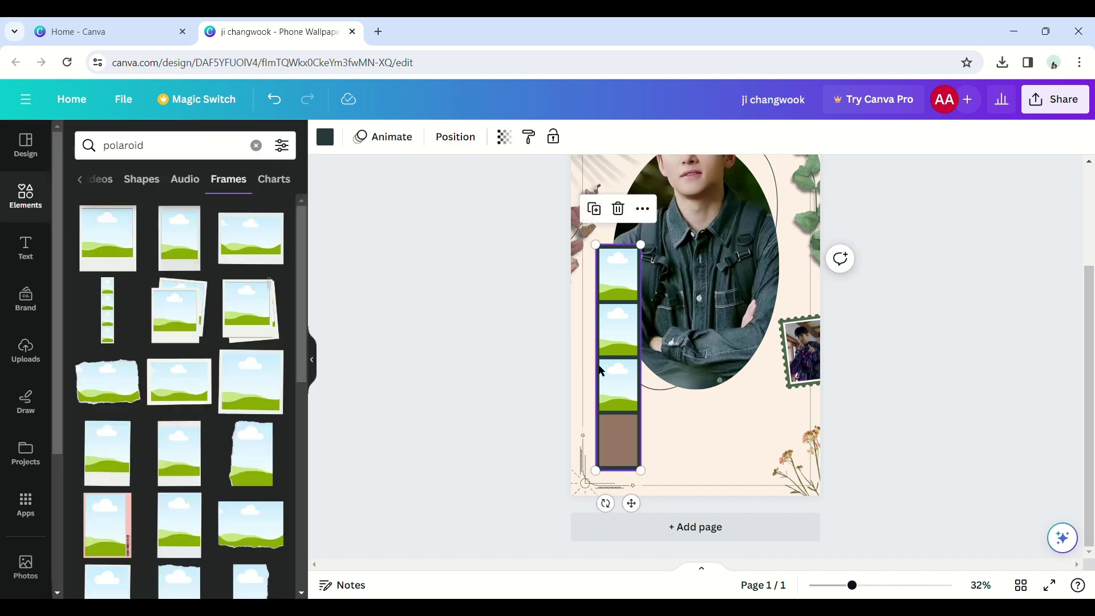
click(334, 139)
click(154, 536)
drag(641, 470, 601, 423)
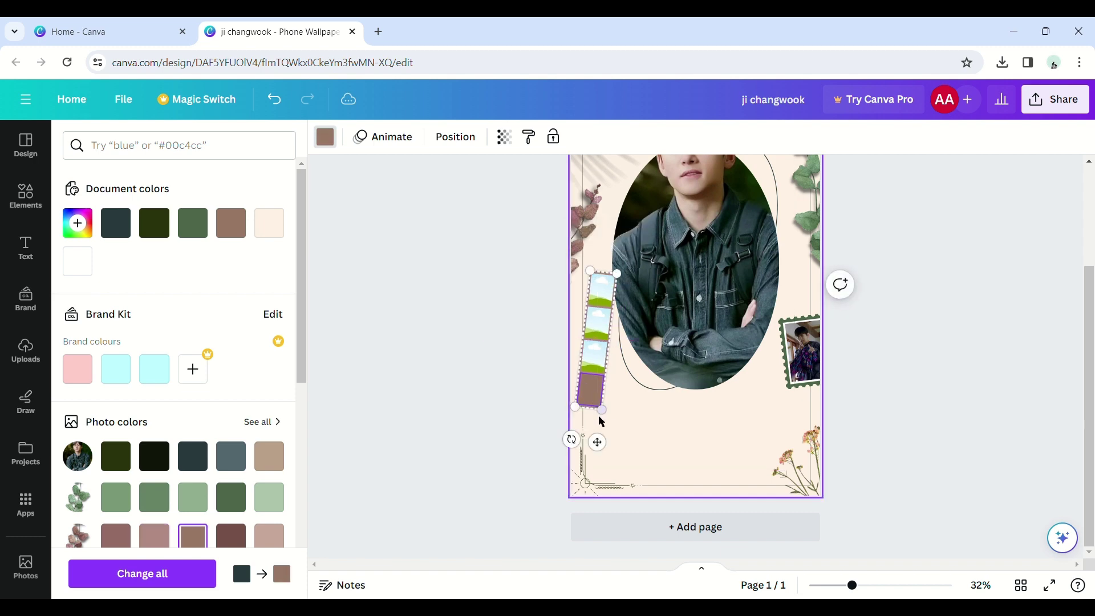
click(556, 379)
Fill the strip's four frames from top to bottom with the wooden balcony, reclining couple, car interior and blue-sky landscape photos
click(40, 349)
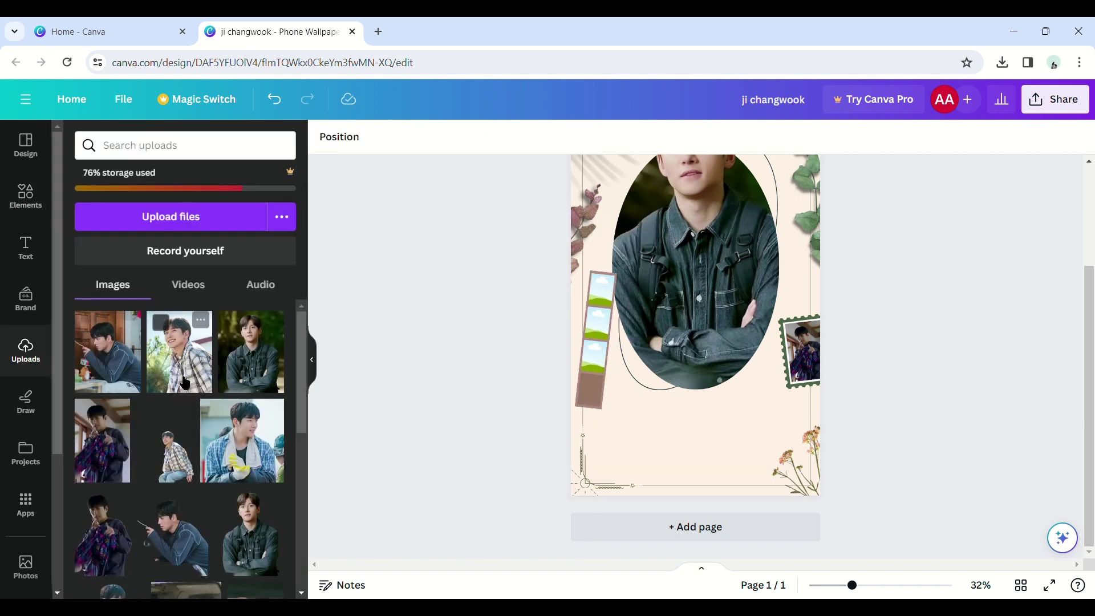
scroll(184, 383, down, 5)
drag(118, 417, 599, 291)
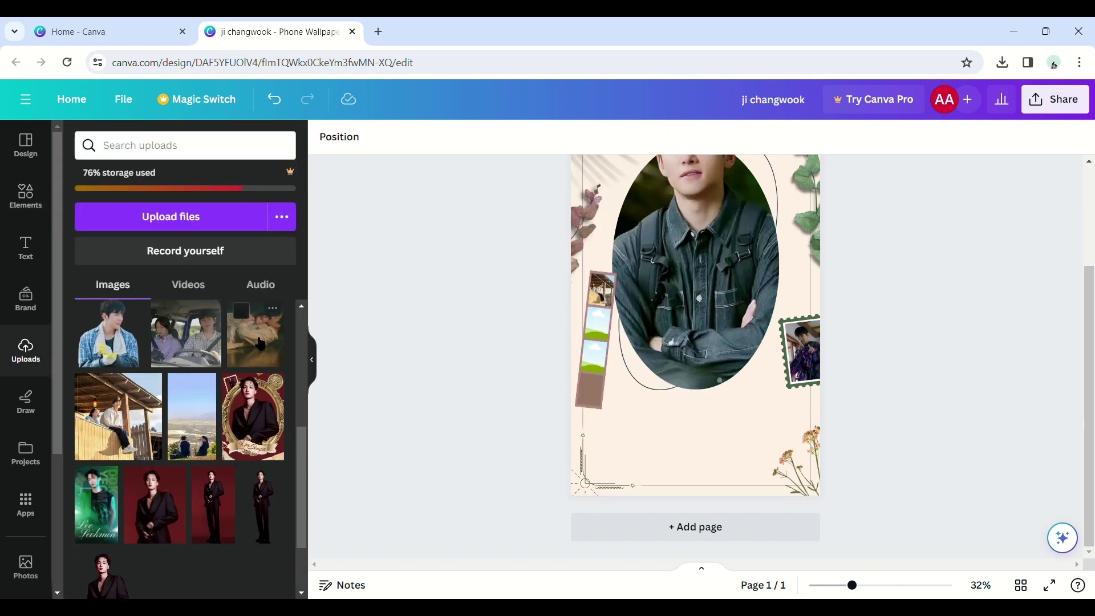
drag(260, 342, 597, 325)
drag(186, 333, 595, 358)
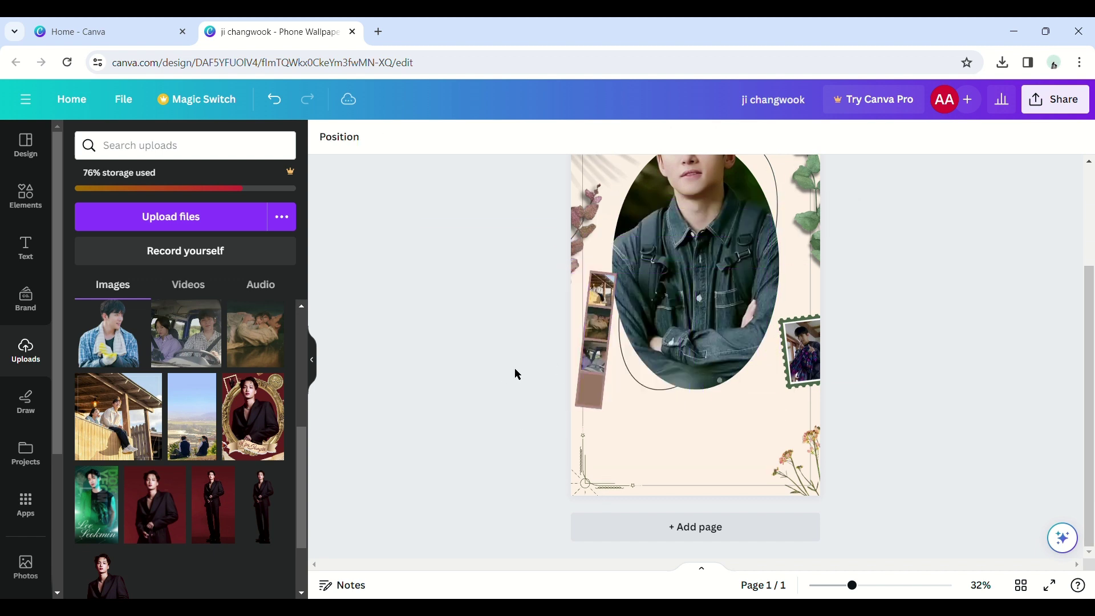
drag(192, 411, 644, 442)
Enlarge the tilted photo strip and position it overlapping the lower-left side of the oval portrait
drag(593, 407, 601, 402)
click(509, 432)
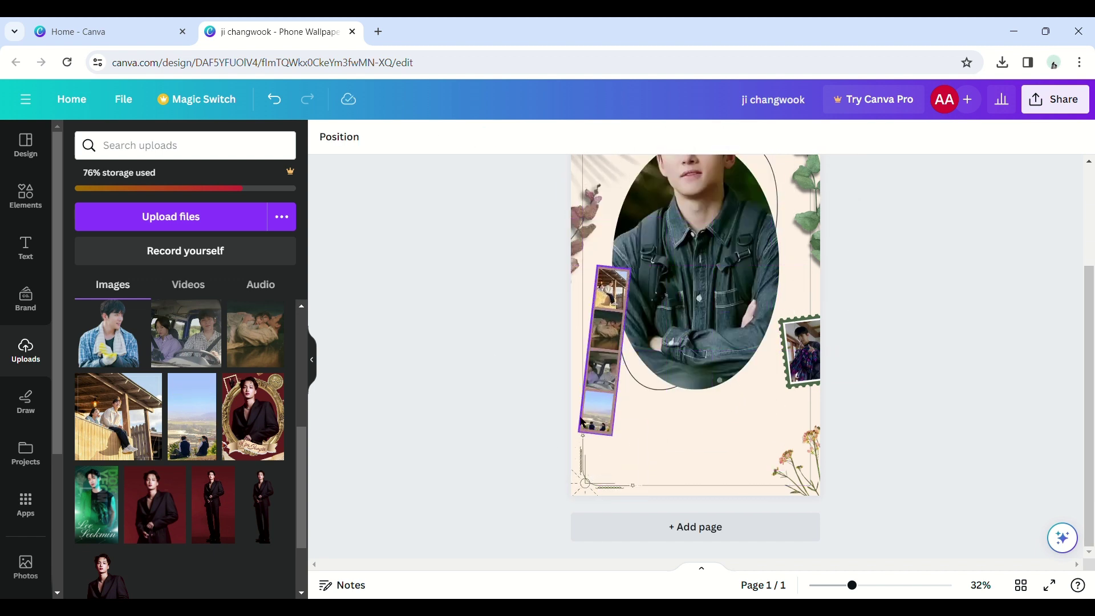
click(594, 411)
drag(578, 465, 576, 468)
drag(610, 436, 609, 409)
click(489, 400)
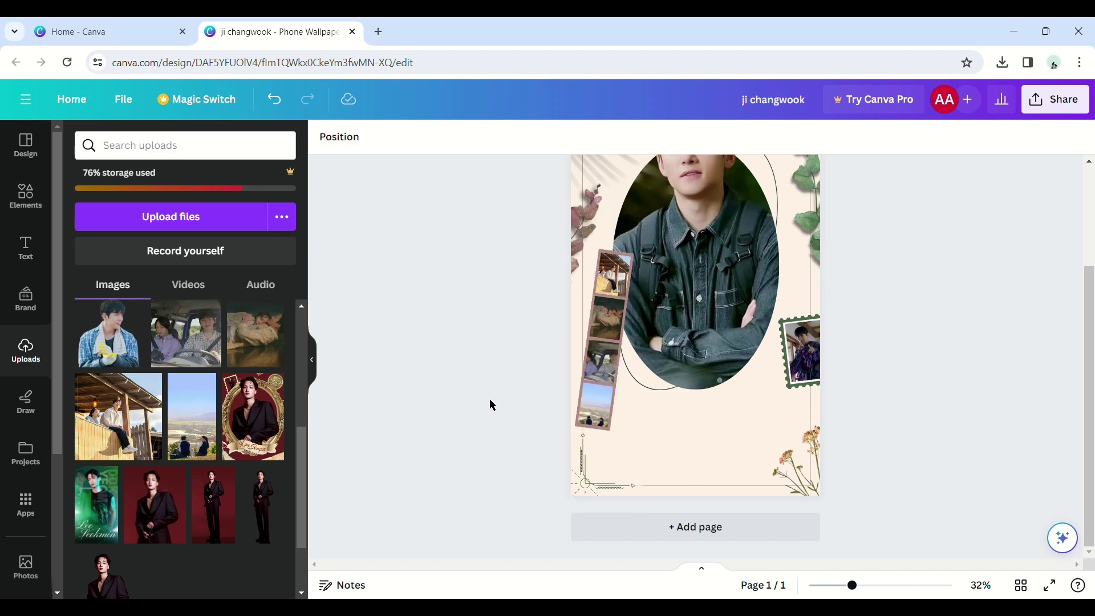
scroll(536, 415, up, 3)
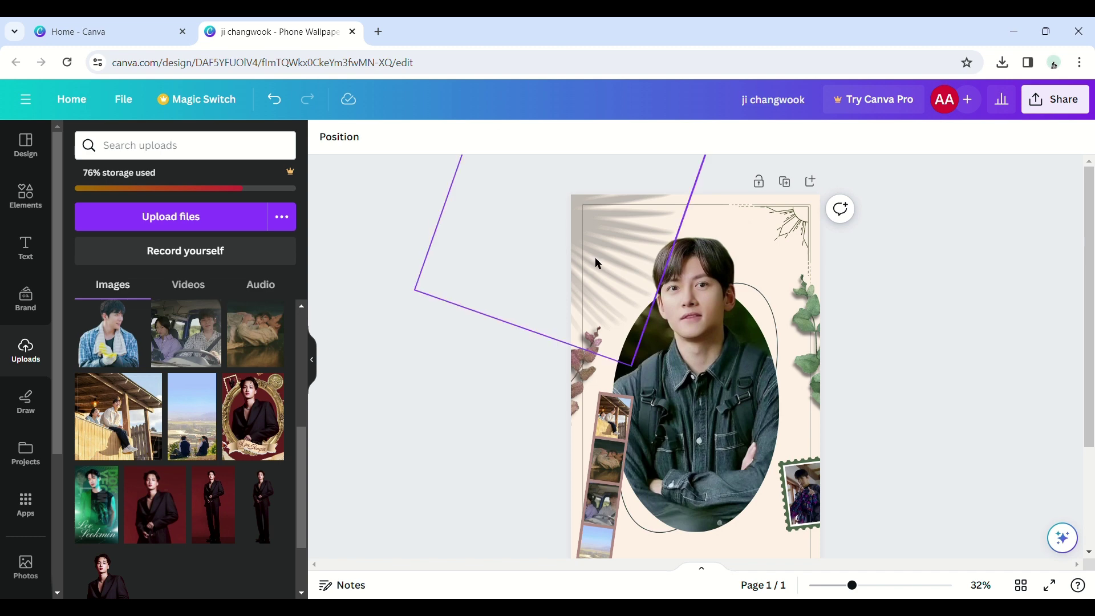
double_click(716, 286)
click(485, 293)
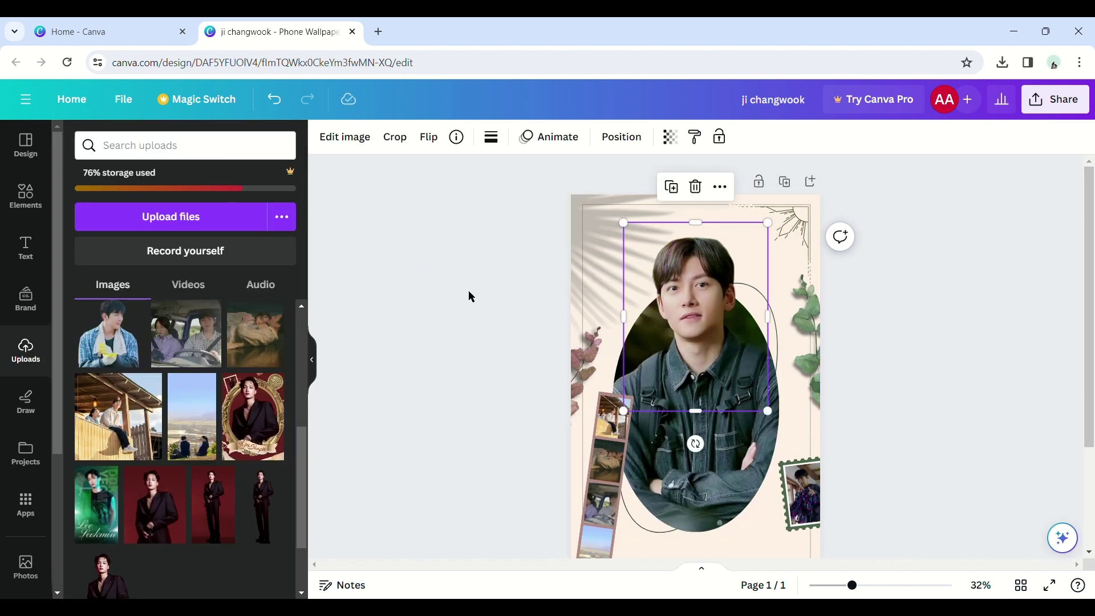
click(362, 282)
Search the graphics elements for "star" and add the four-pointed sparkle star to the wallpaper
click(25, 197)
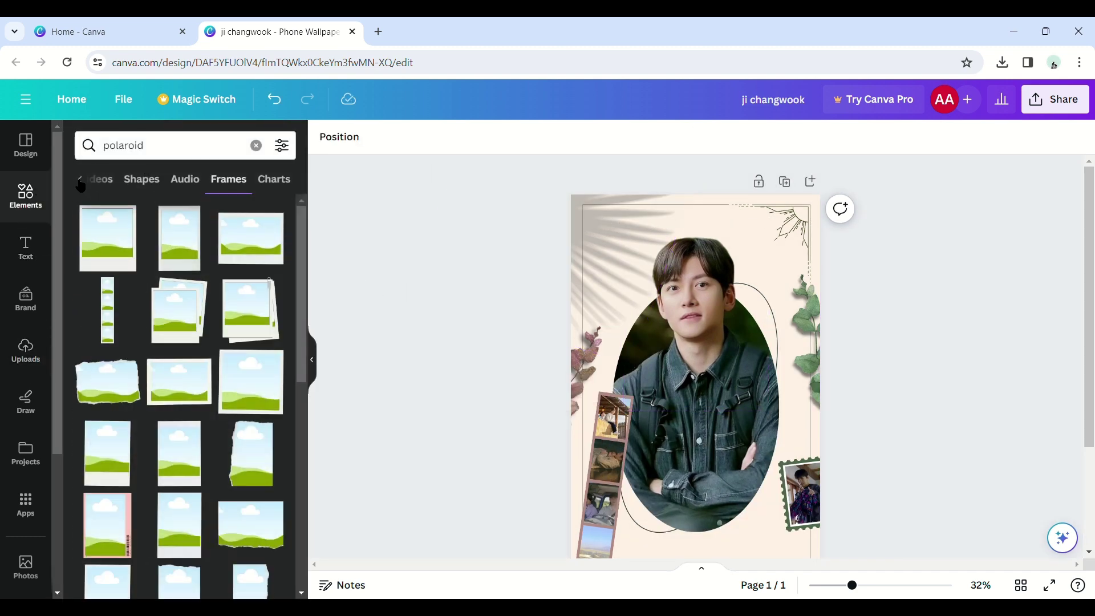
double_click(164, 150)
text(star)
key(Return)
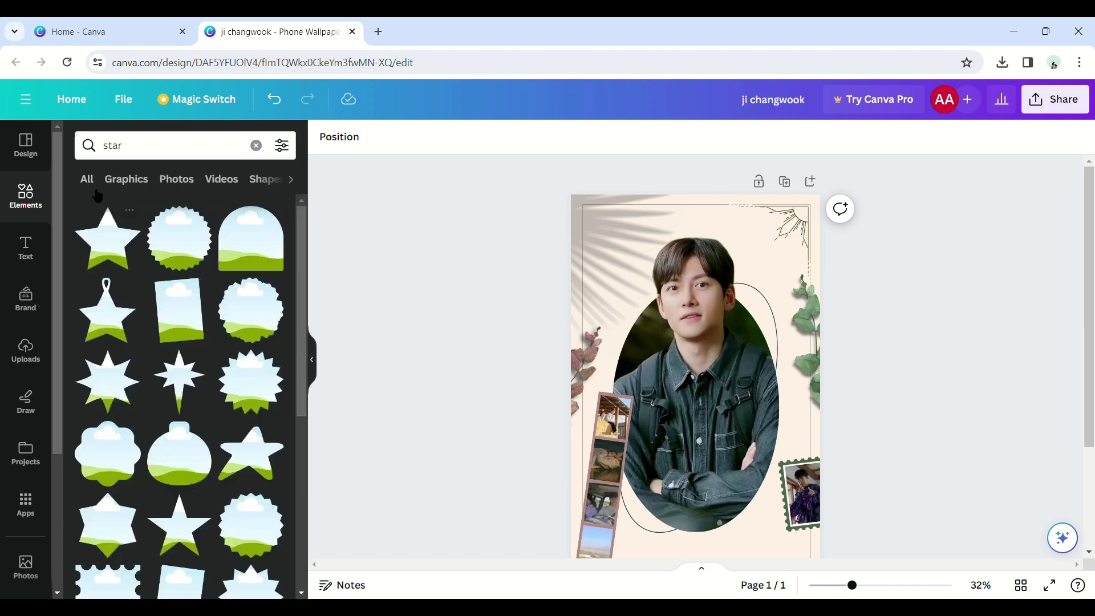
scroll(153, 253, down, 3)
click(268, 364)
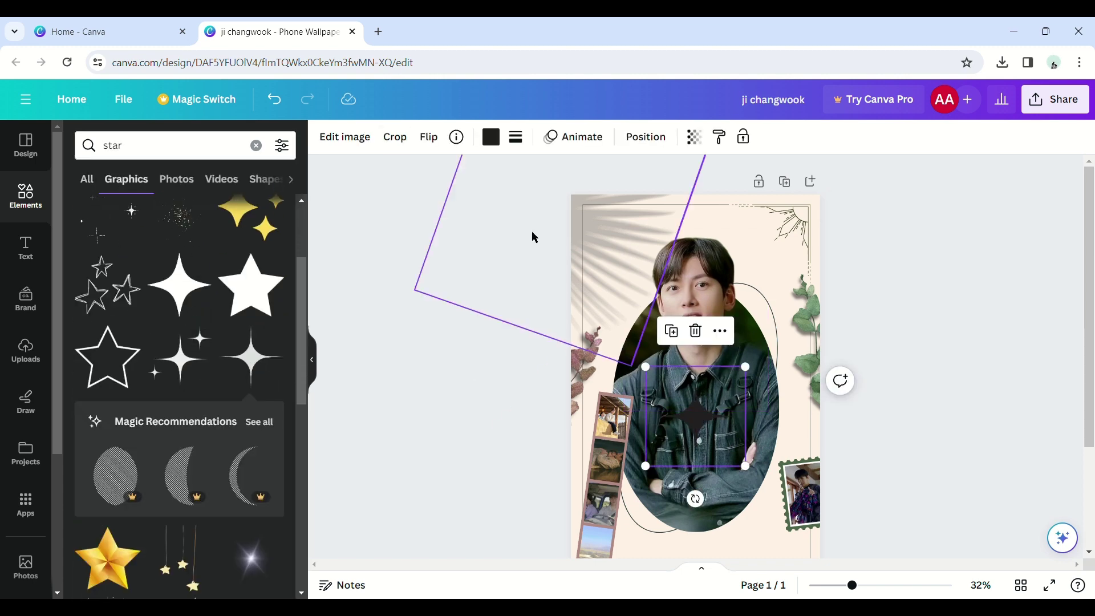
Recolour the sparkle star muted green, shrink it, and scatter small copies around the portrait's upper and lower sides
click(490, 137)
drag(746, 466, 662, 383)
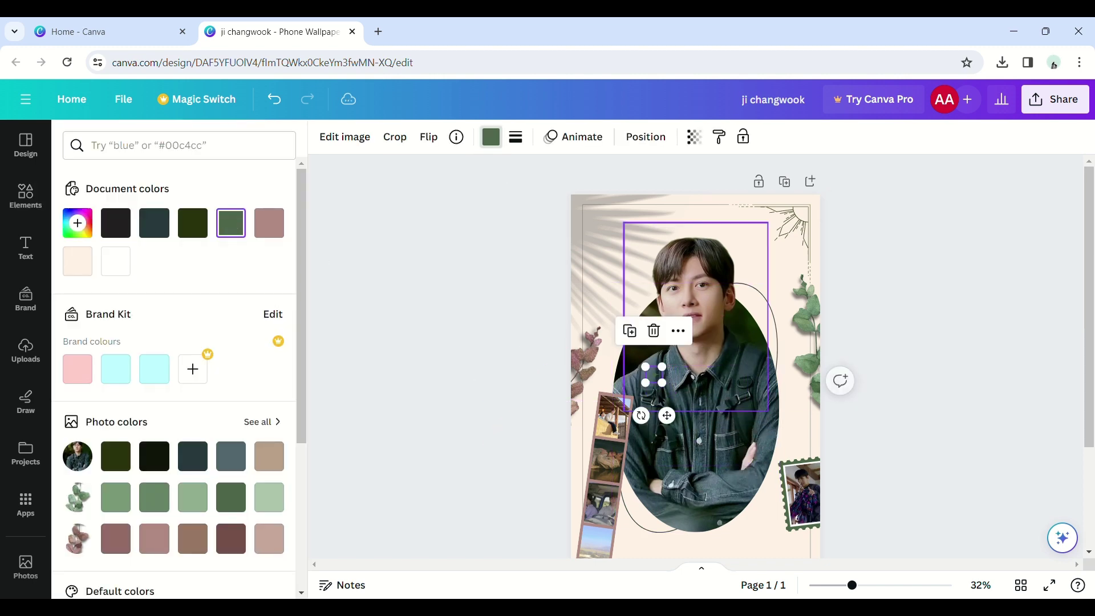
drag(642, 294, 633, 323)
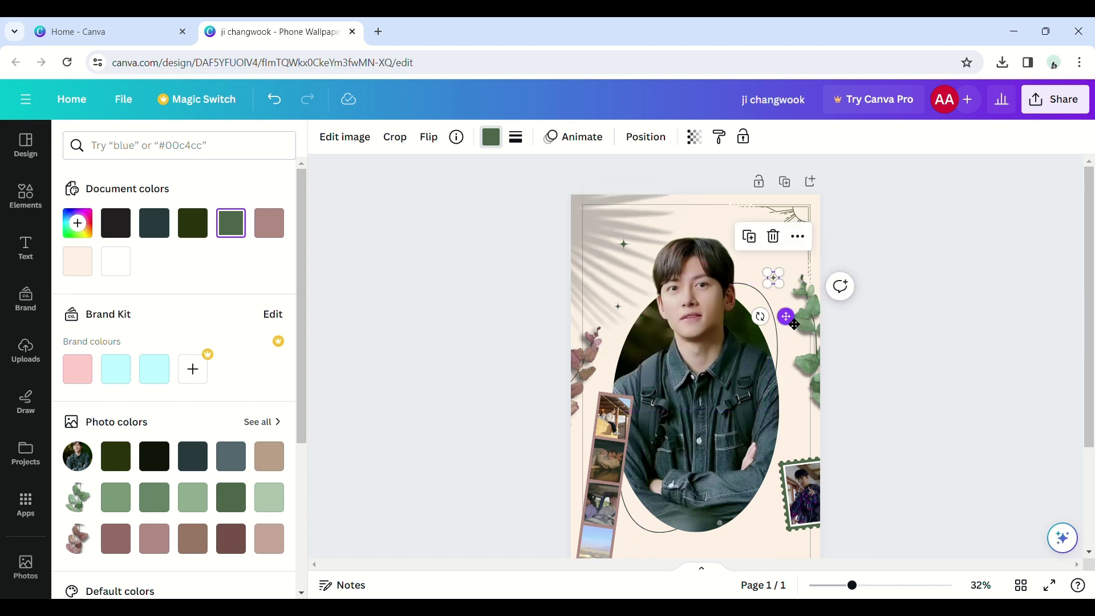
drag(802, 479, 611, 315)
Recolour a star copy dusty pink and place small copies beside the portrait's head, below the oval and near the corner flowers
click(269, 223)
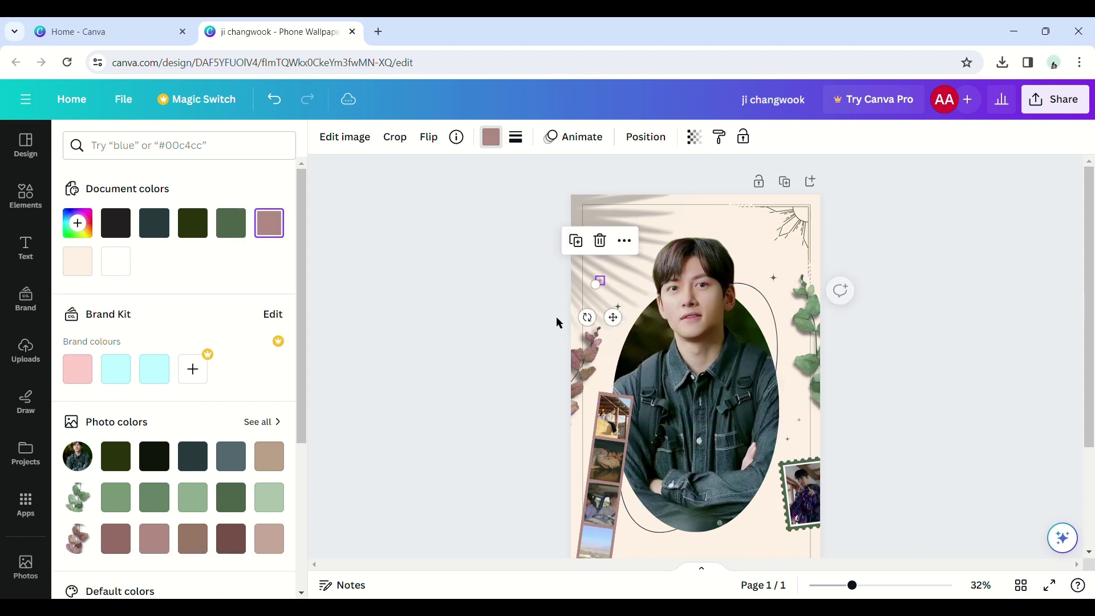
click(557, 323)
click(601, 282)
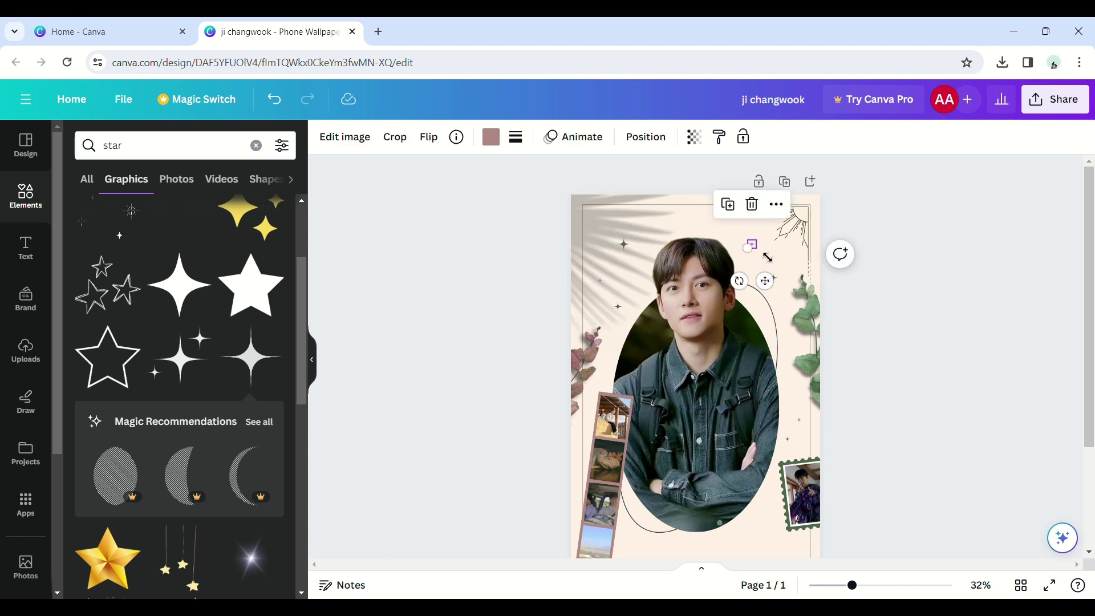
drag(768, 257, 772, 262)
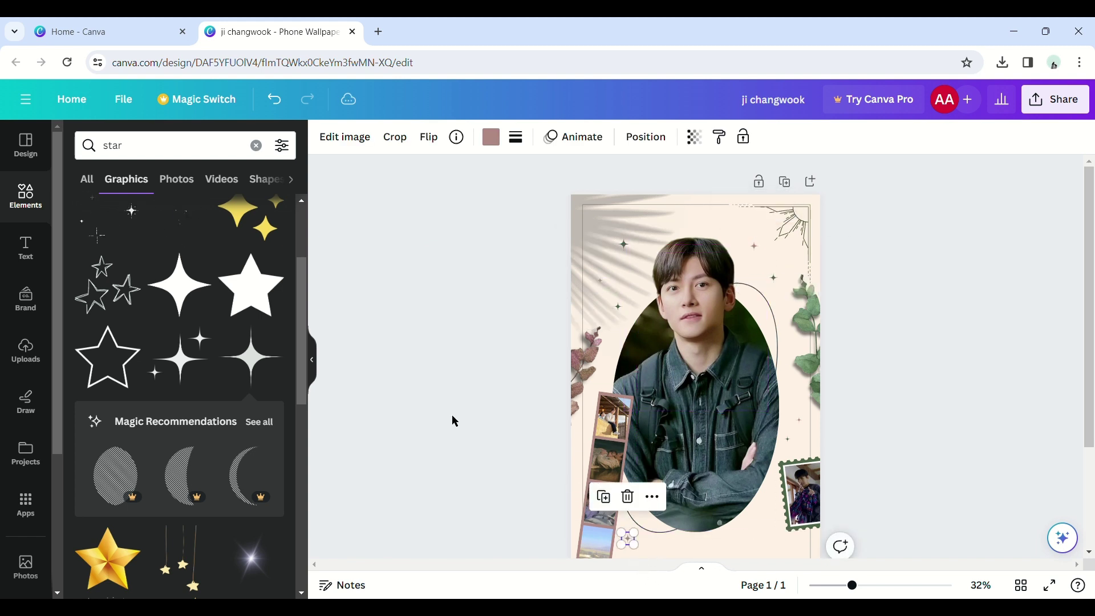
scroll(455, 421, down, 3)
drag(634, 434, 803, 487)
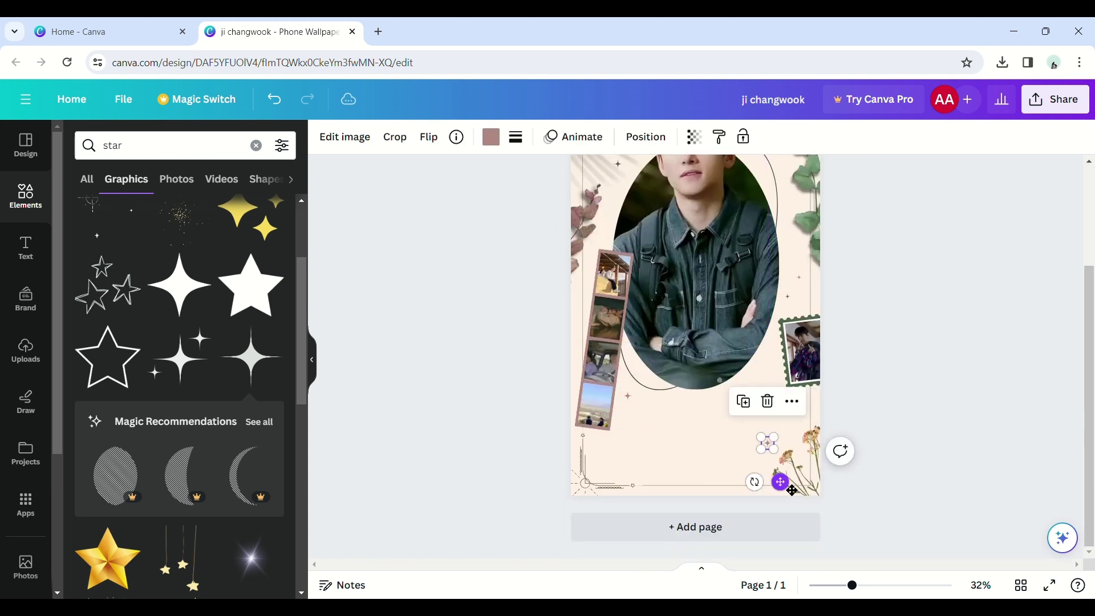
click(478, 392)
scroll(478, 392, up, 3)
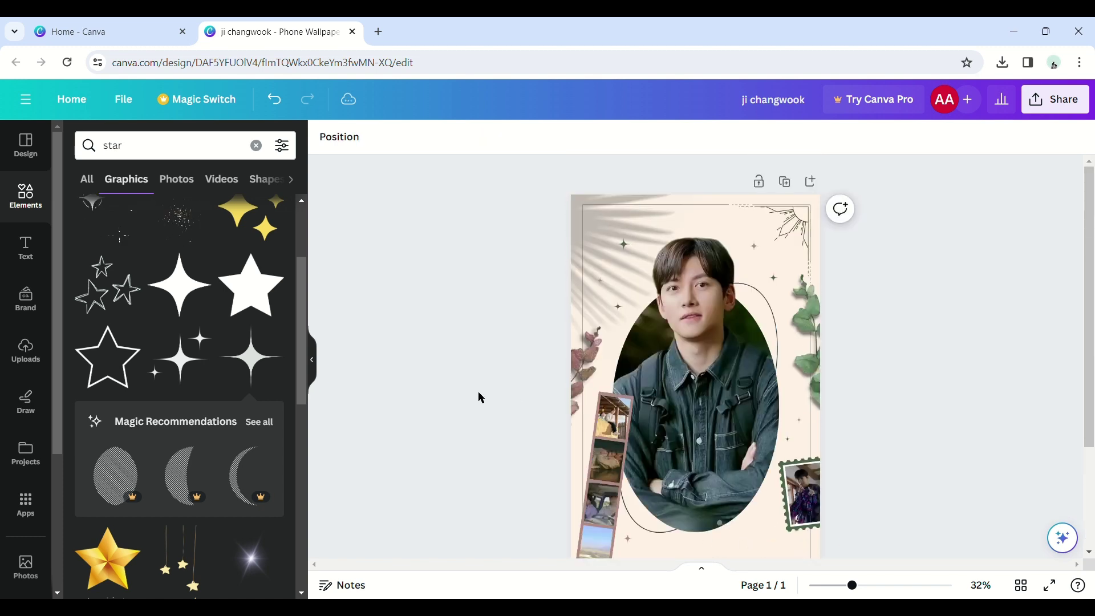
Search the graphics elements for "circle" and add the solid white circle to the wallpaper
click(126, 148)
key(BackSpace)
key(BackSpace)
key(BackSpace)
key(BackSpace)
text(circle)
key(Return)
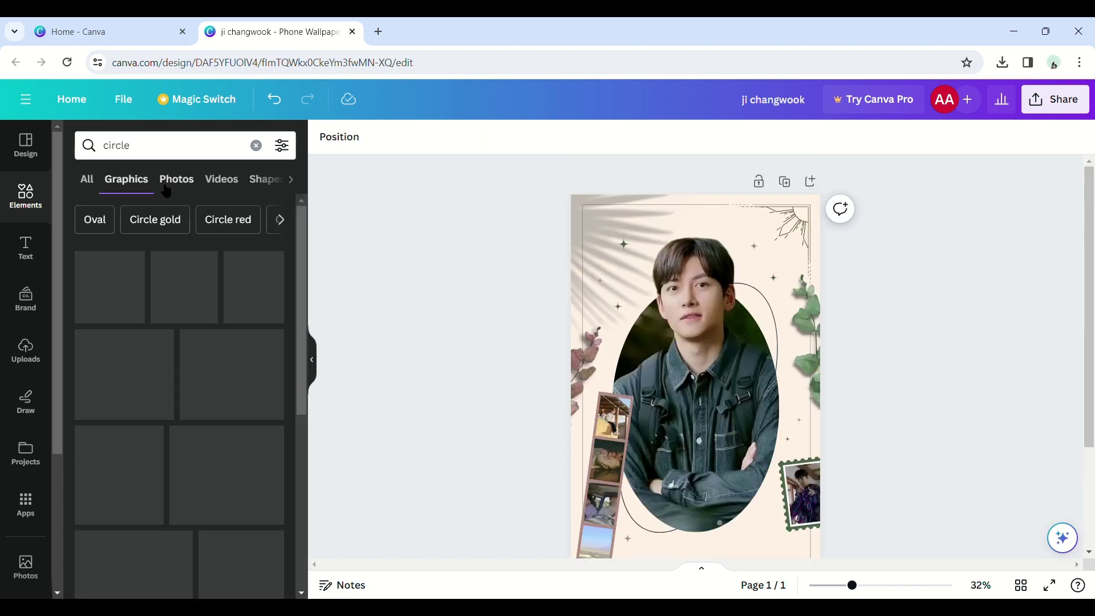
click(100, 307)
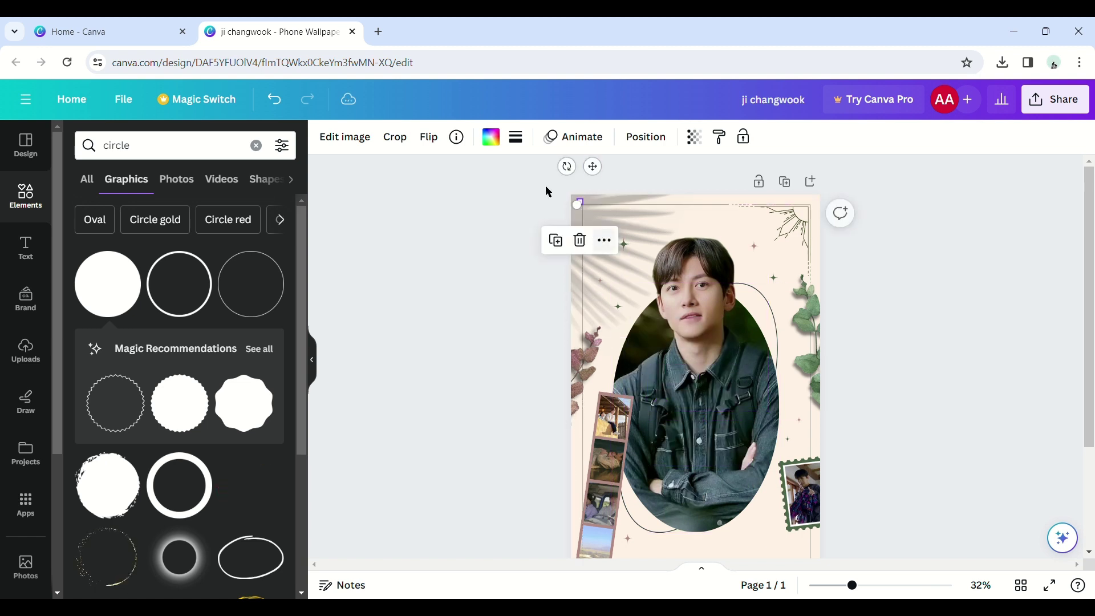
Recolour the tiny circle at the upper-left border corner dark slate and adjust the palm shadow's layer order relative to it
click(491, 137)
click(382, 254)
click(577, 209)
click(580, 203)
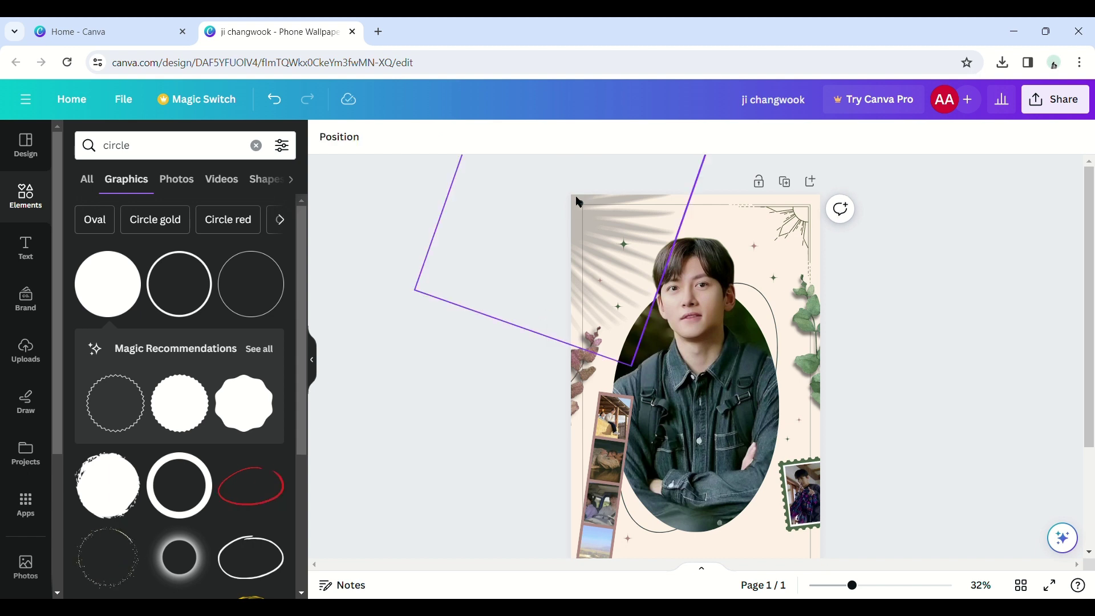
click(579, 203)
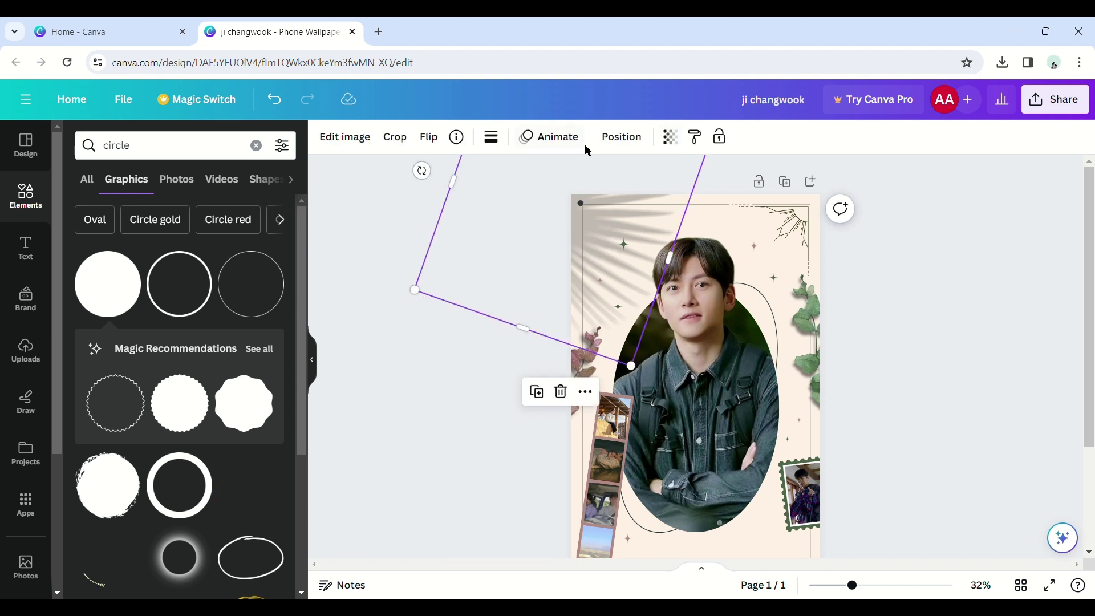
right_click(593, 276)
mouse_move(647, 324)
click(951, 345)
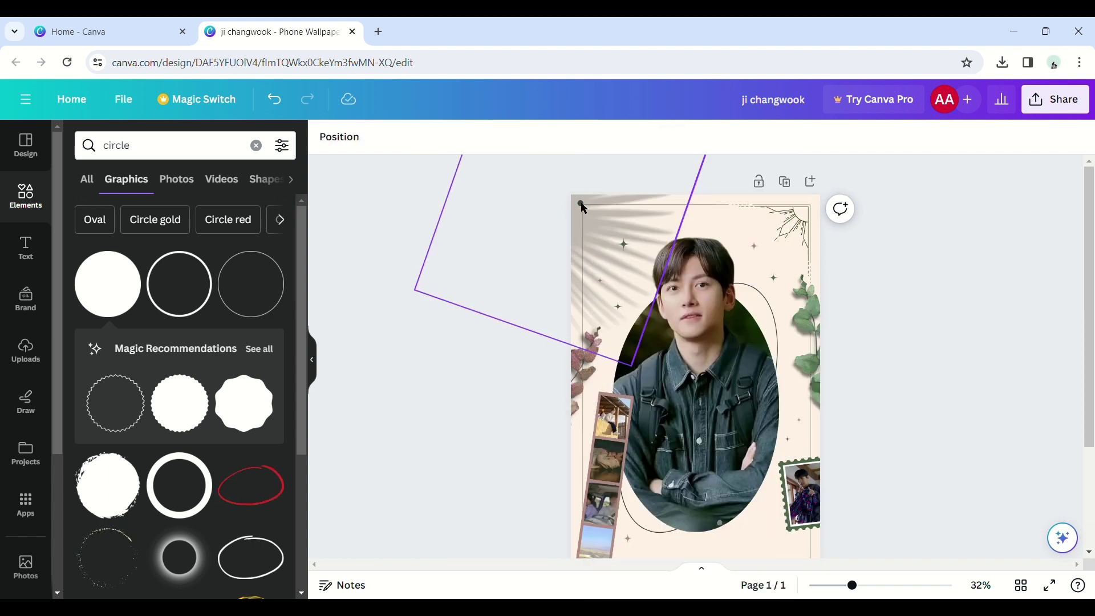
Add another solid circle, shrink it to a dot on the border's lower-right corner, and recolour it dark green
click(91, 303)
drag(647, 369, 741, 461)
scroll(770, 495, down, 3)
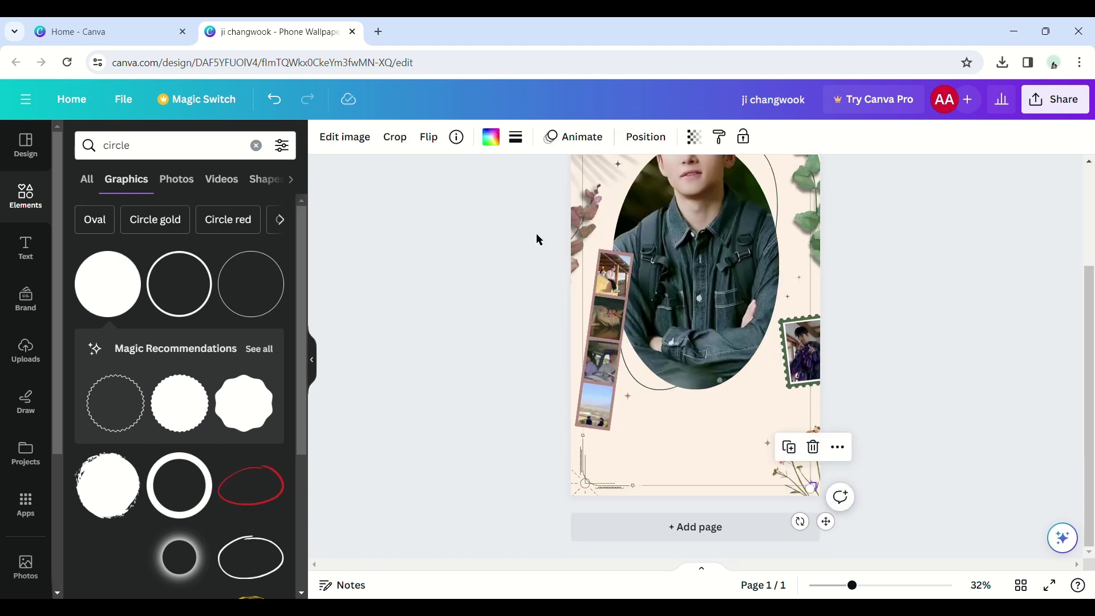
click(490, 139)
click(744, 458)
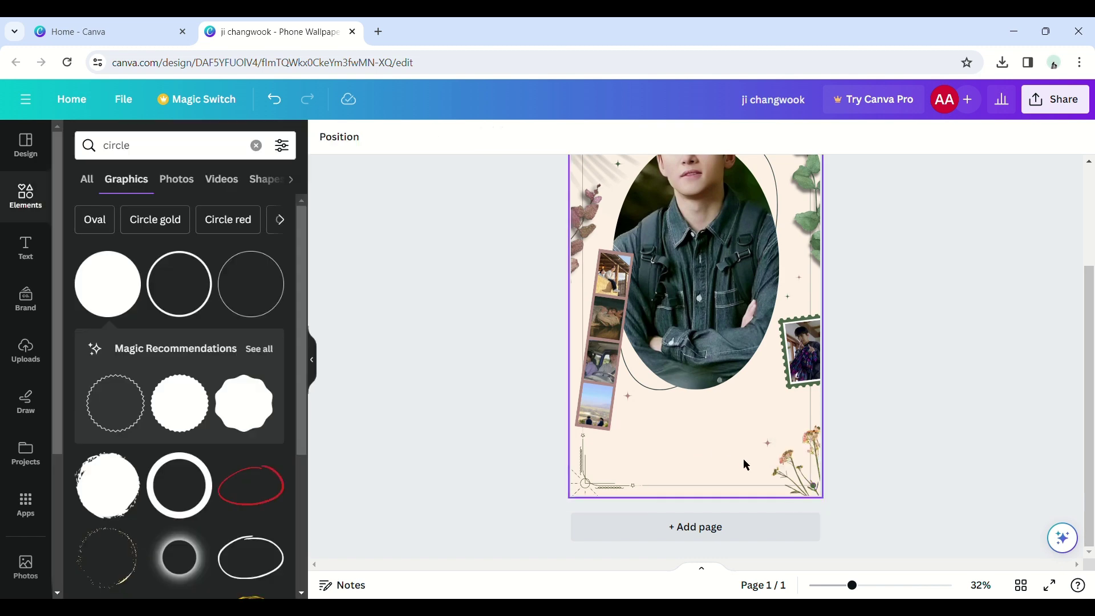
Adjust the layer order of the lower-right flowers relative to the green dot, then enlarge and reposition them slightly
right_click(790, 461)
mouse_move(822, 323)
click(733, 352)
click(971, 394)
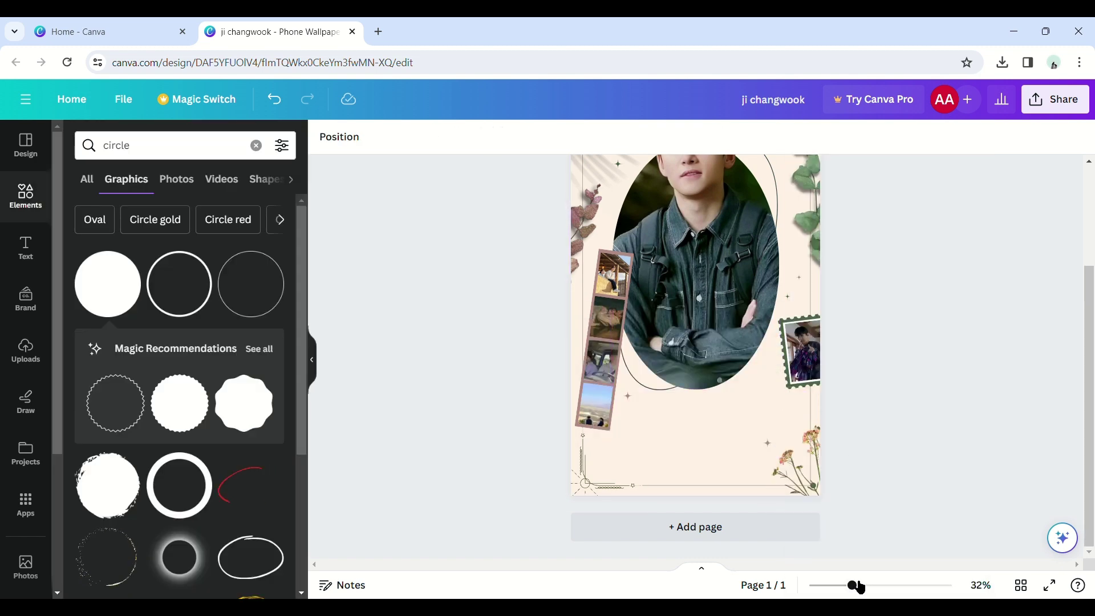
drag(854, 585, 874, 585)
mouse_move(893, 488)
mouse_down()
mouse_move(906, 479)
mouse_move(882, 479)
mouse_up()
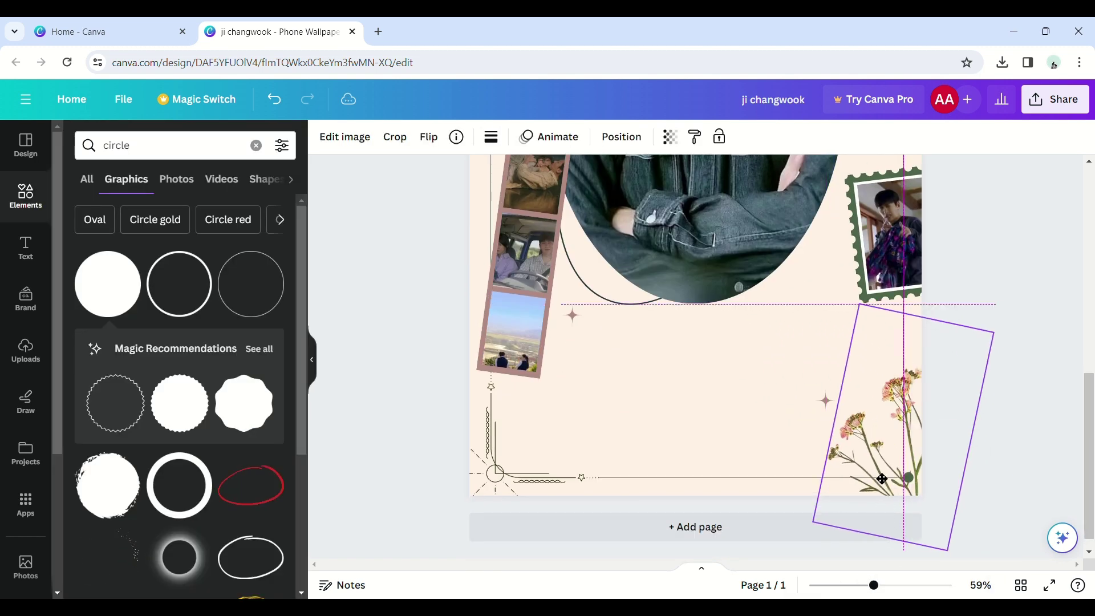
drag(860, 304, 850, 281)
drag(912, 468, 911, 480)
click(1031, 393)
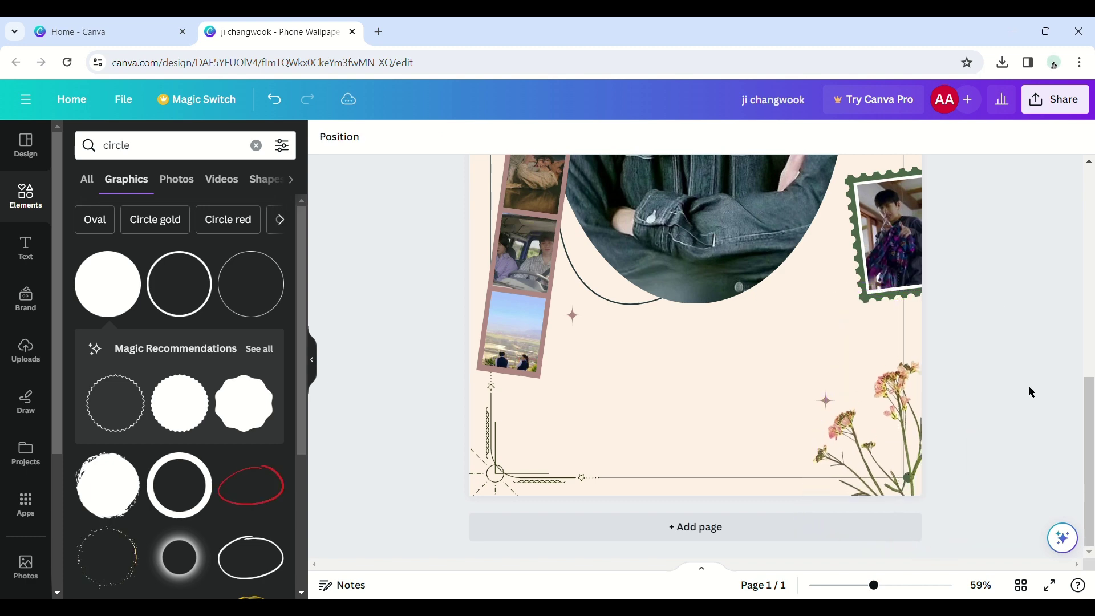
Apply the Drop shadow effect to the lower-right flowers and shift them up and inward over the border corner
scroll(885, 440, up, 4)
scroll(884, 440, down, 4)
click(884, 440)
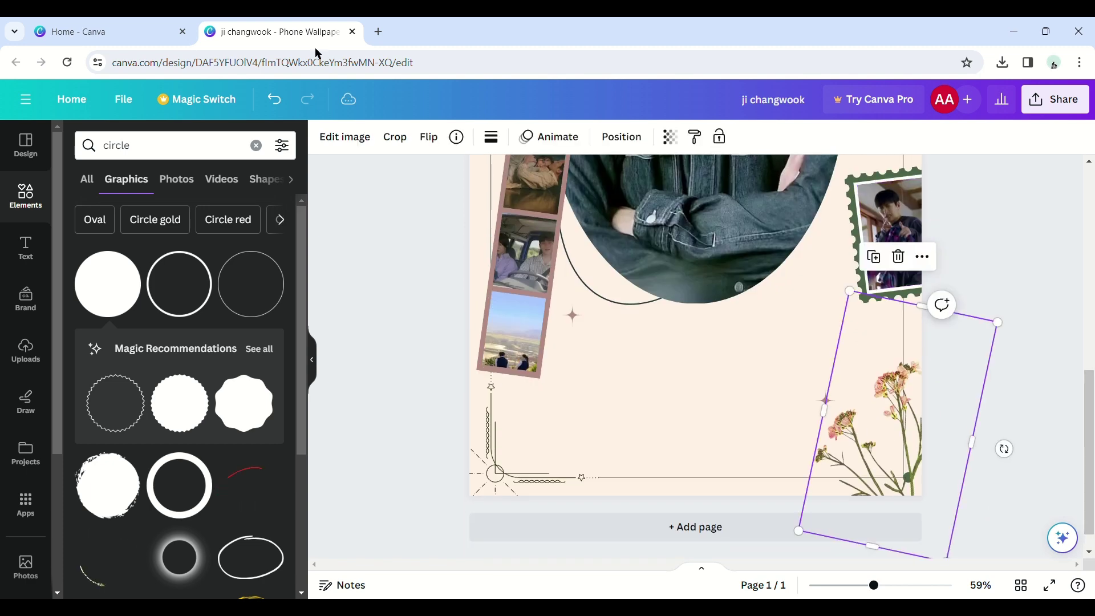
click(323, 149)
click(189, 325)
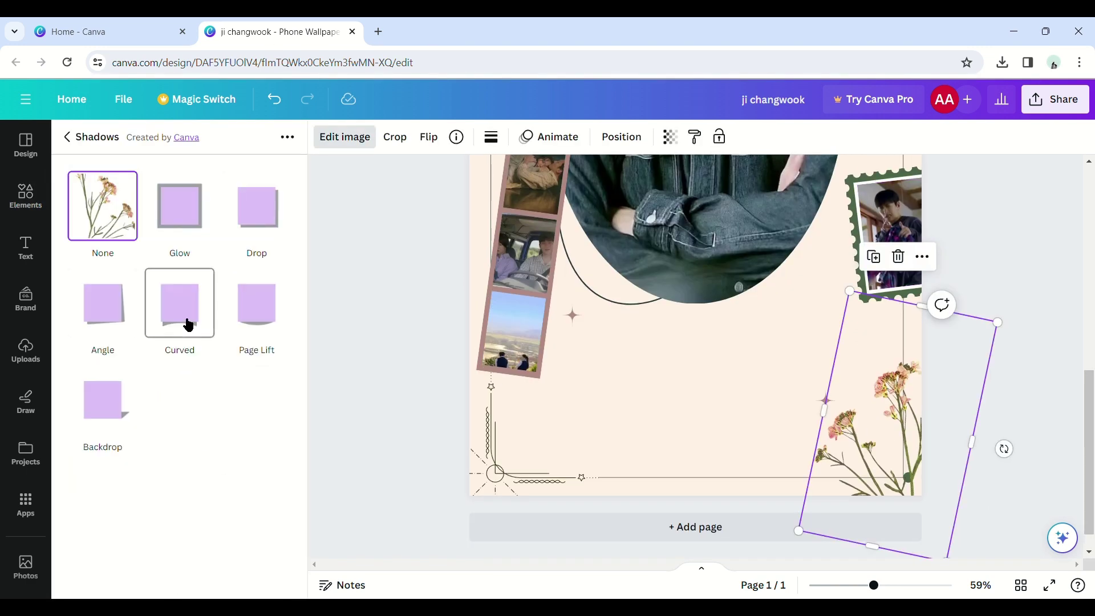
click(249, 235)
click(243, 572)
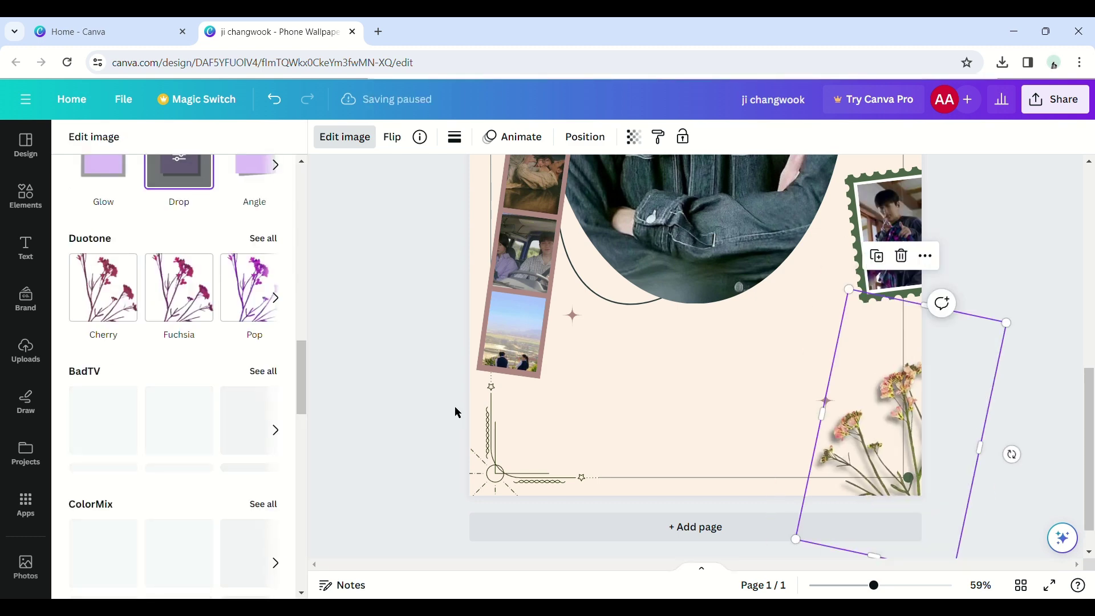
click(454, 407)
click(849, 336)
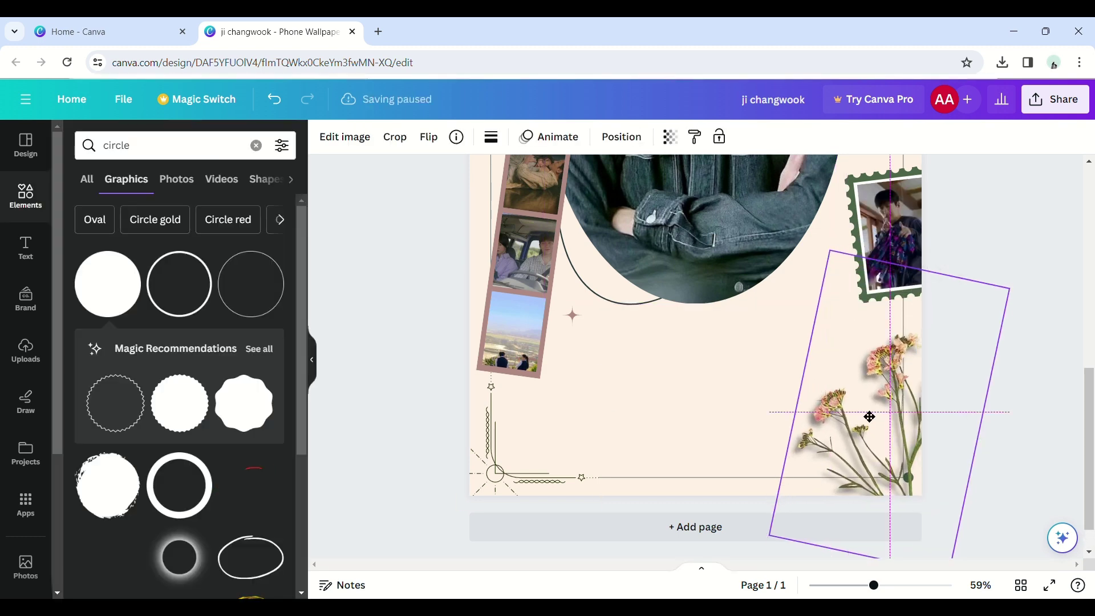
click(988, 302)
scroll(936, 392, up, 8)
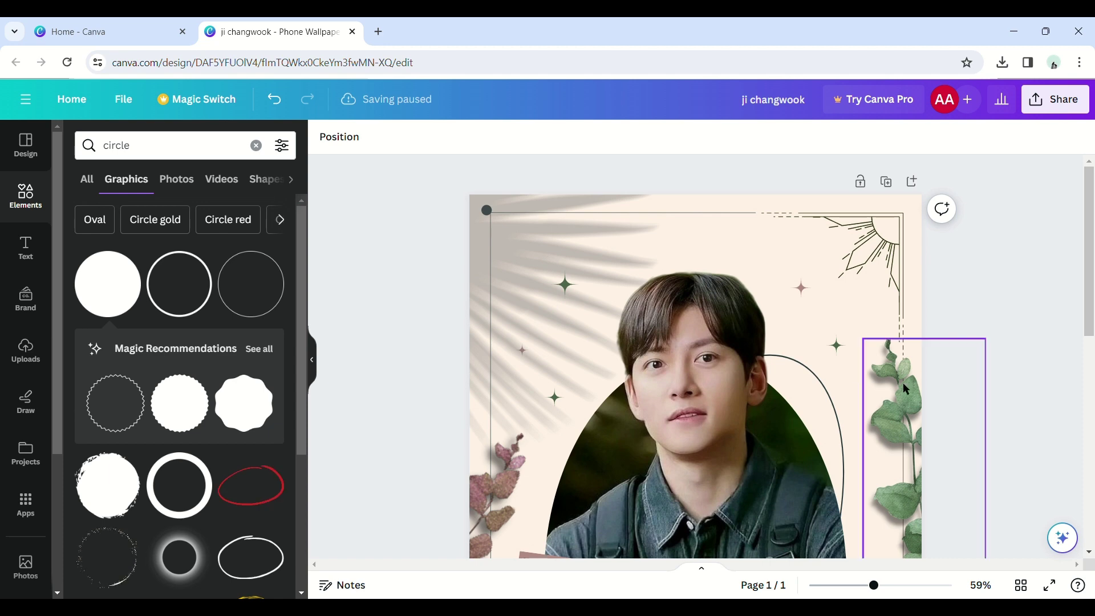
Search the graphics for "petal", add the curved pink petal, then shrink and rotate it above the right side of the portrait's head
click(154, 142)
double_click(154, 143)
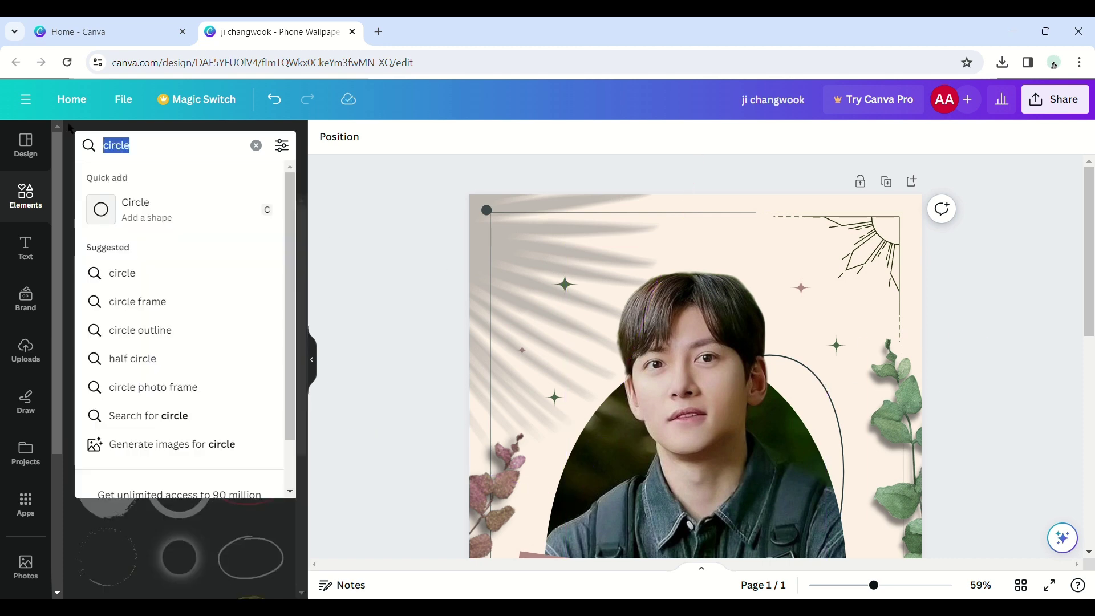
text(petal)
key(Return)
click(241, 424)
drag(736, 456, 743, 291)
drag(795, 279, 700, 437)
drag(667, 516, 753, 296)
drag(785, 356, 720, 239)
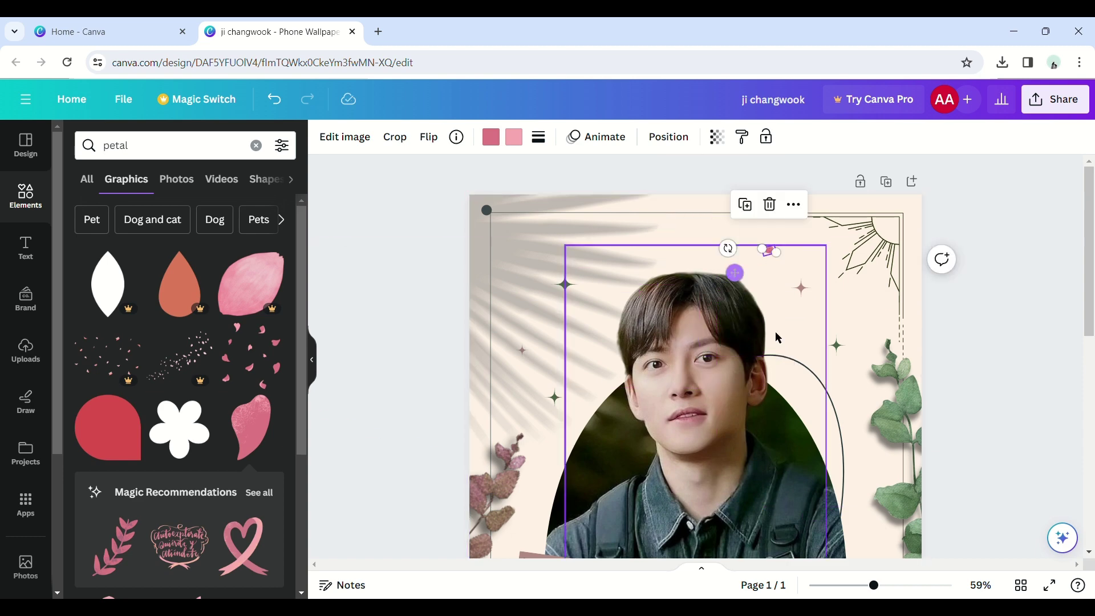
Place the second pink petal just below the first one and flip it horizontally
scroll(779, 338, up, 5)
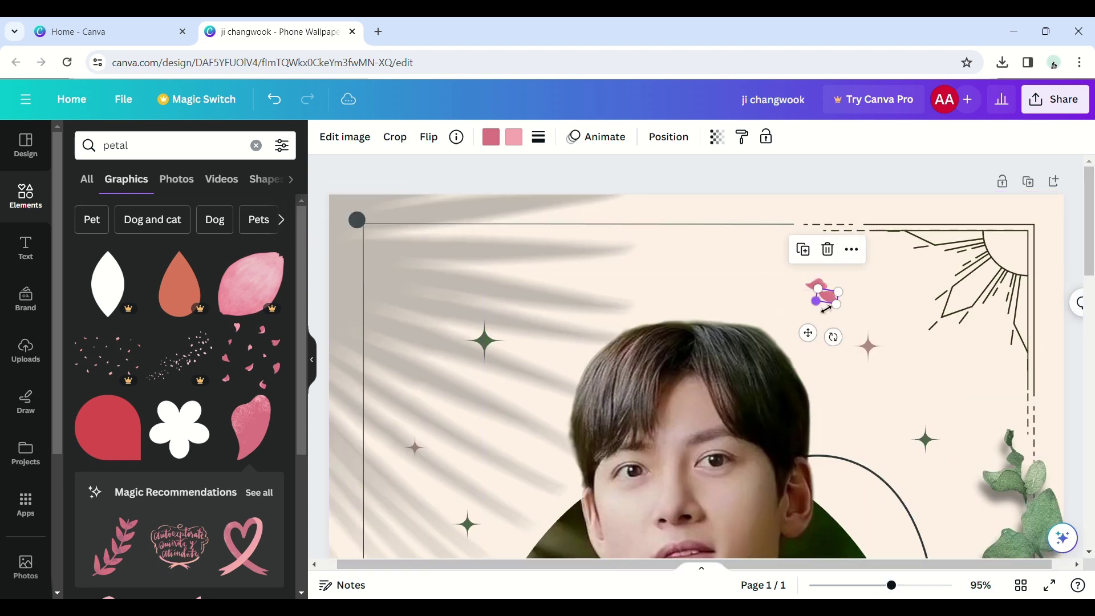
drag(816, 311, 804, 318)
click(429, 137)
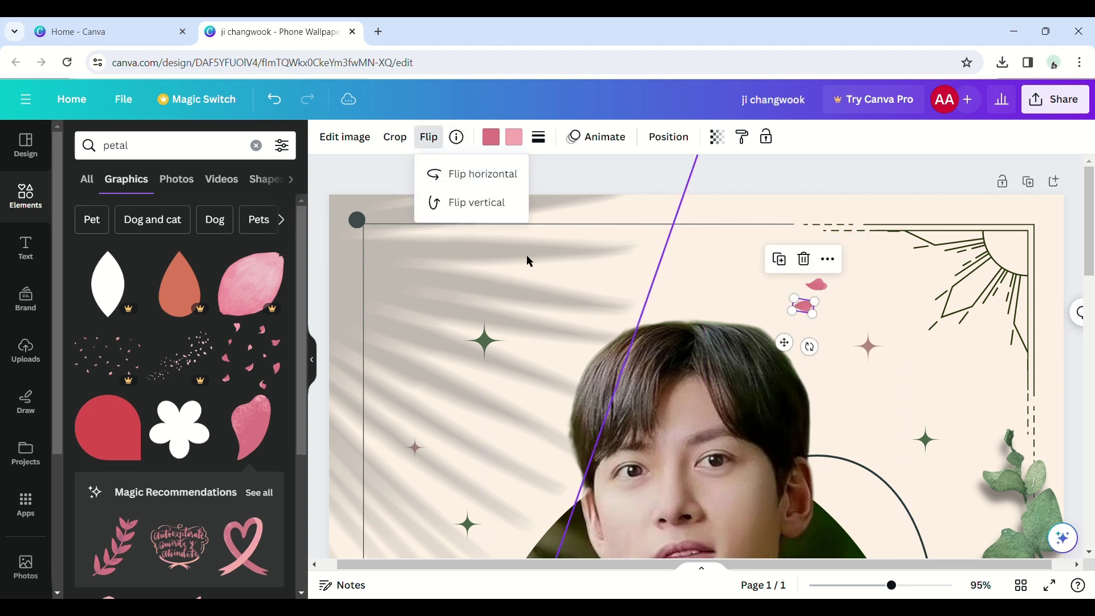
click(441, 176)
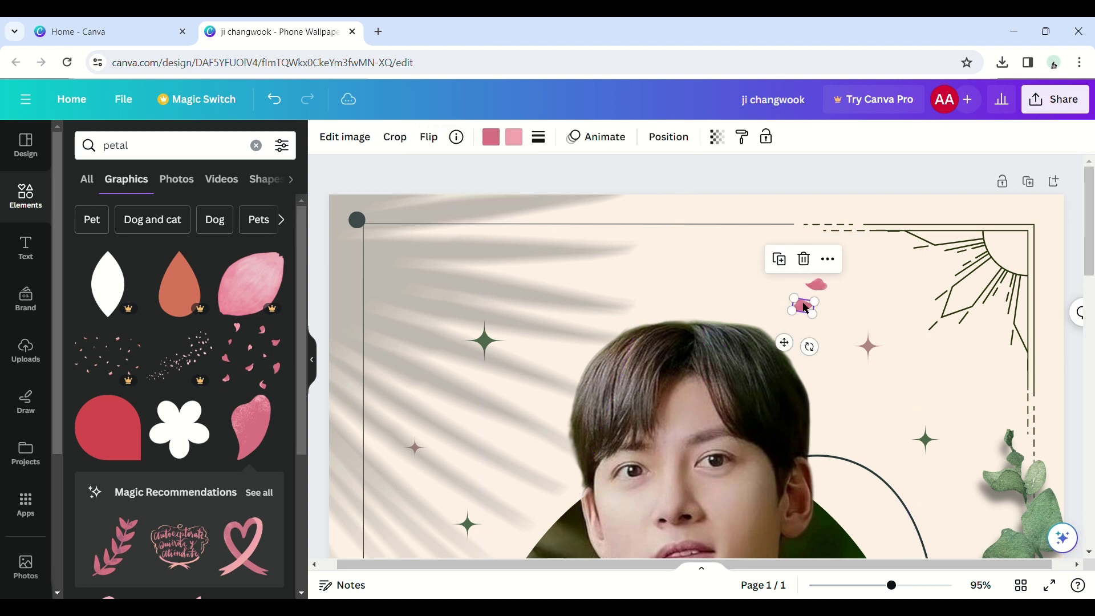
Recolour petal copies green, placing one beside the pink petals and a smaller one just below them
click(489, 145)
click(203, 228)
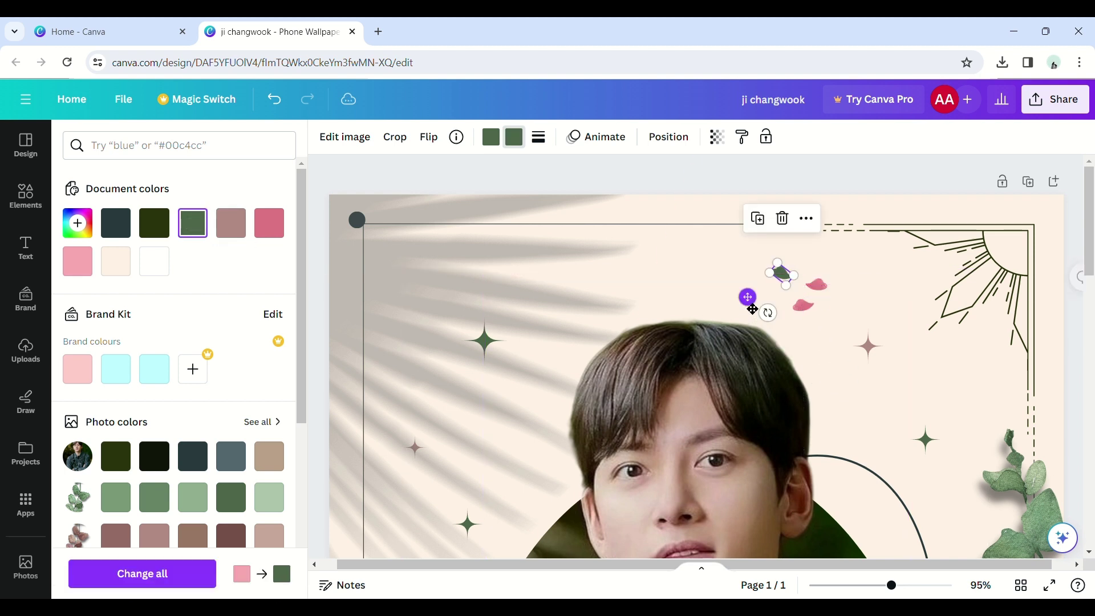
drag(753, 310, 805, 331)
click(827, 189)
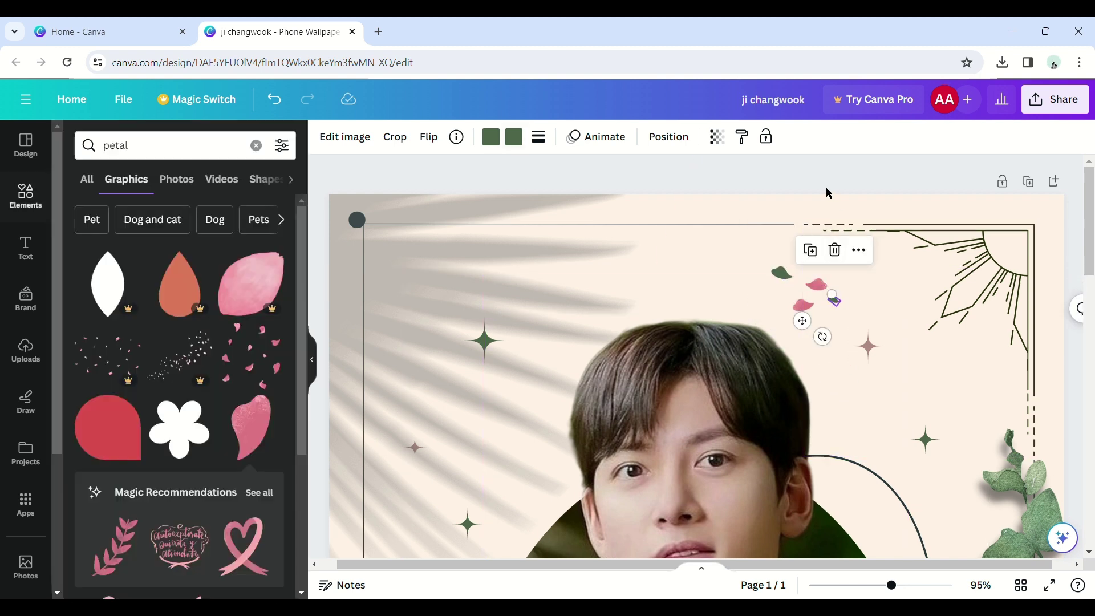
Search the graphics for "shadow", add the soft flat oval shadow, then shrink it and place it by the petals
click(168, 150)
text(shadow)
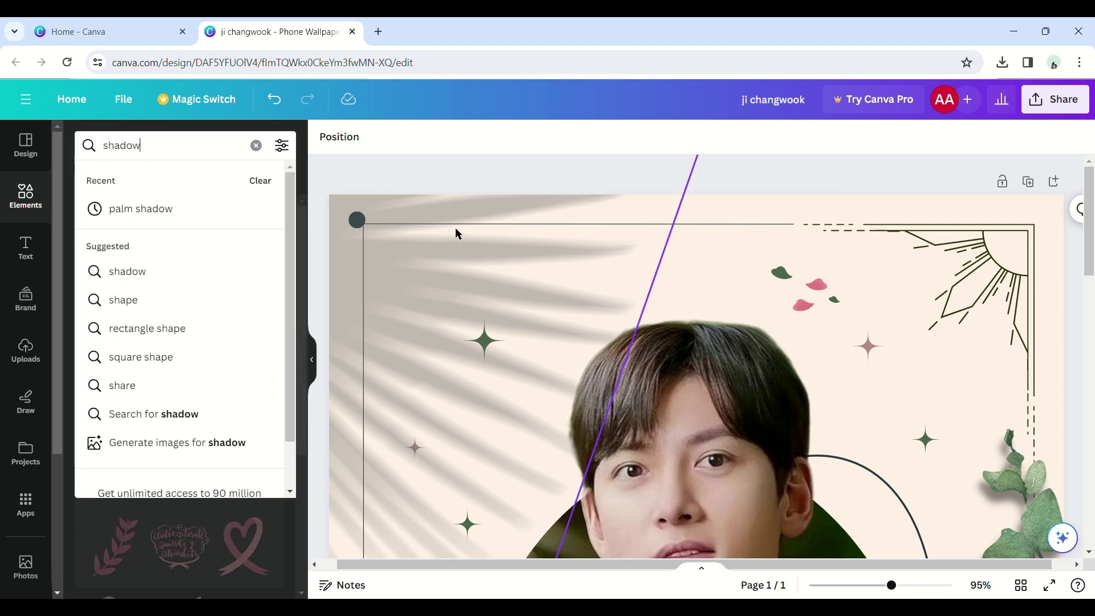
key(Return)
click(104, 349)
scroll(672, 435, down, 5)
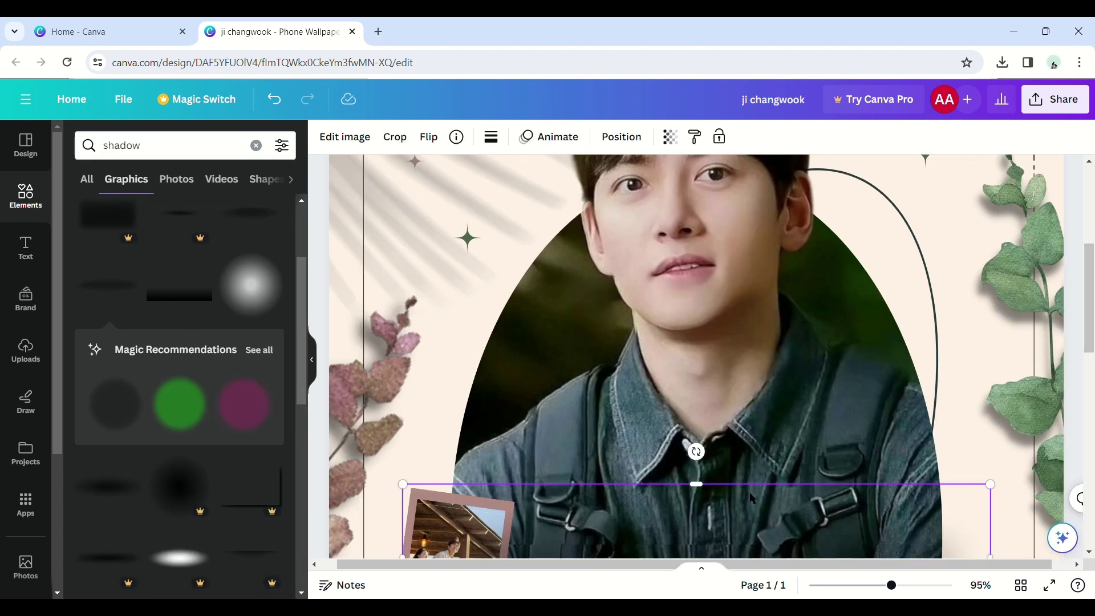
drag(720, 491, 813, 270)
scroll(799, 314, up, 4)
drag(499, 349, 916, 239)
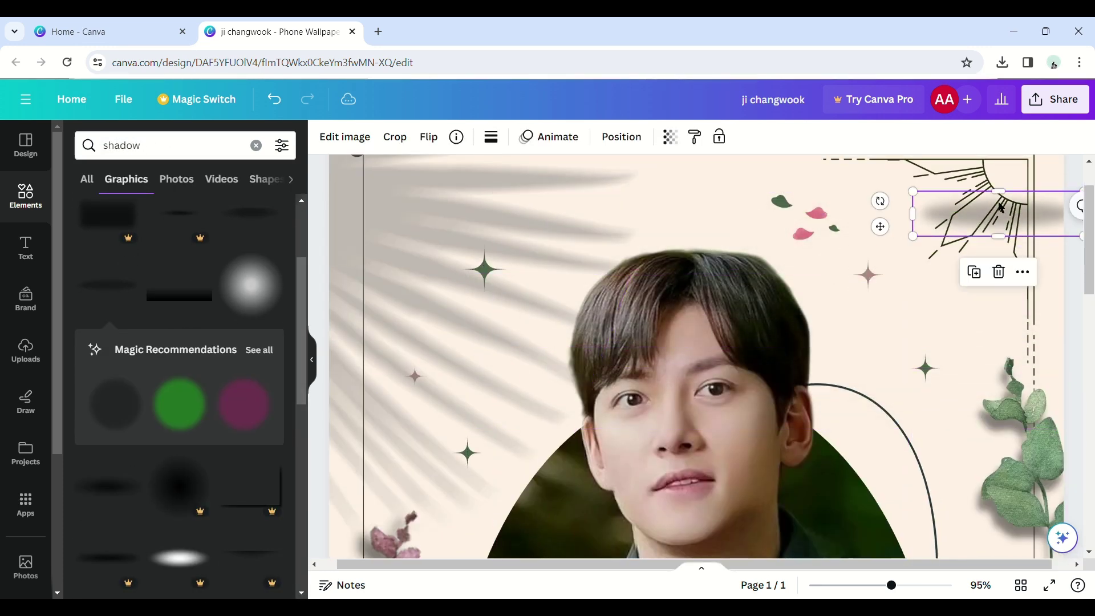
drag(993, 215, 828, 235)
drag(915, 261, 791, 241)
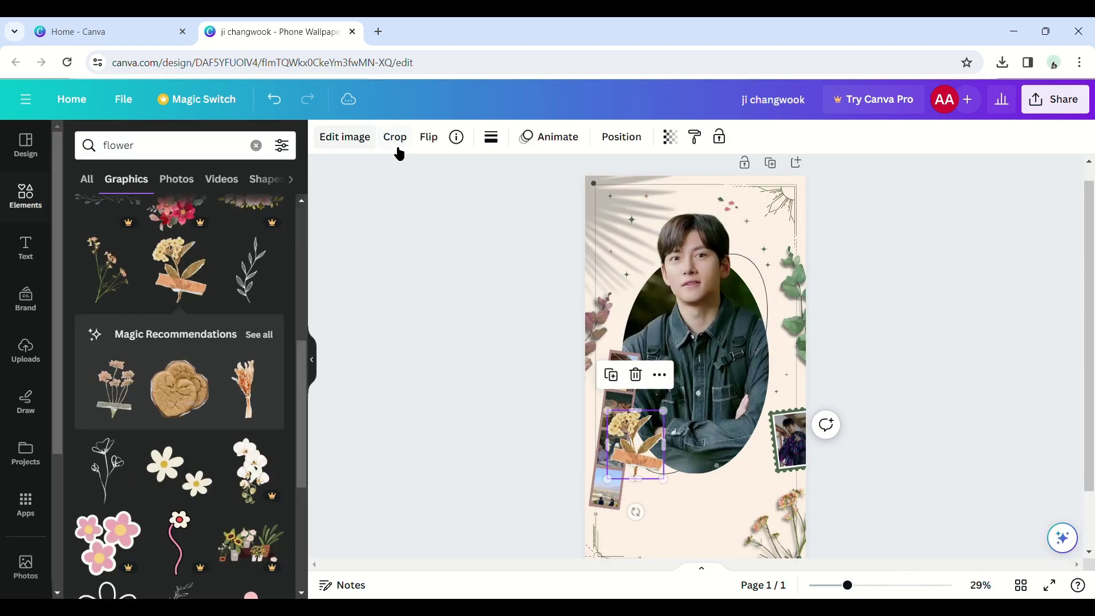
Flip the yellow taped flower horizontally, move it partly below the page's lower edge, and tilt it counterclockwise
click(428, 137)
drag(635, 451, 662, 561)
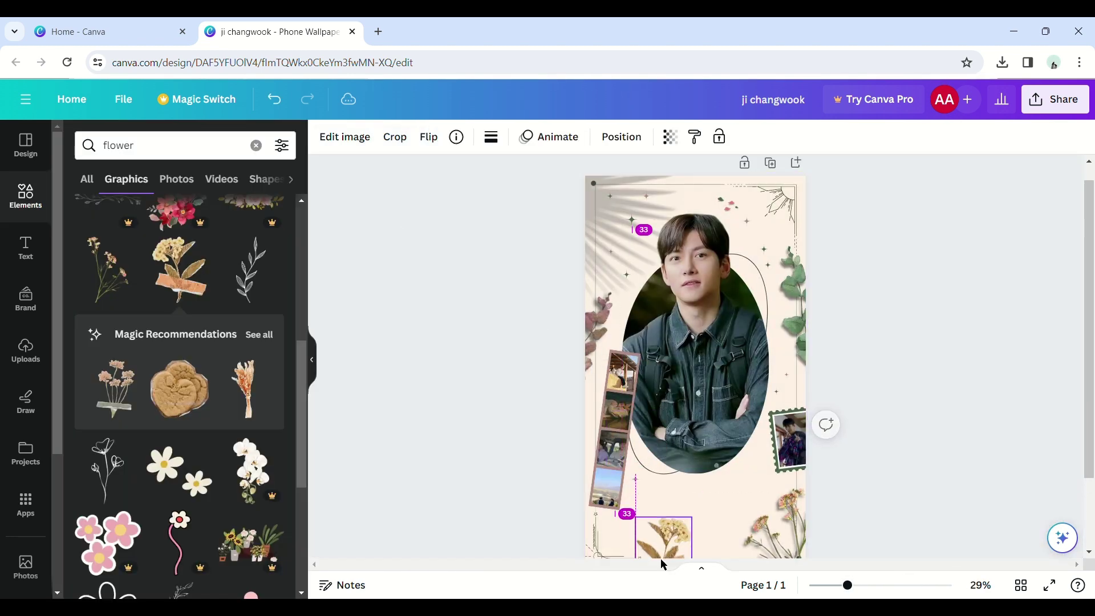
scroll(662, 560, down, 2)
drag(662, 502, 663, 519)
drag(728, 505, 756, 501)
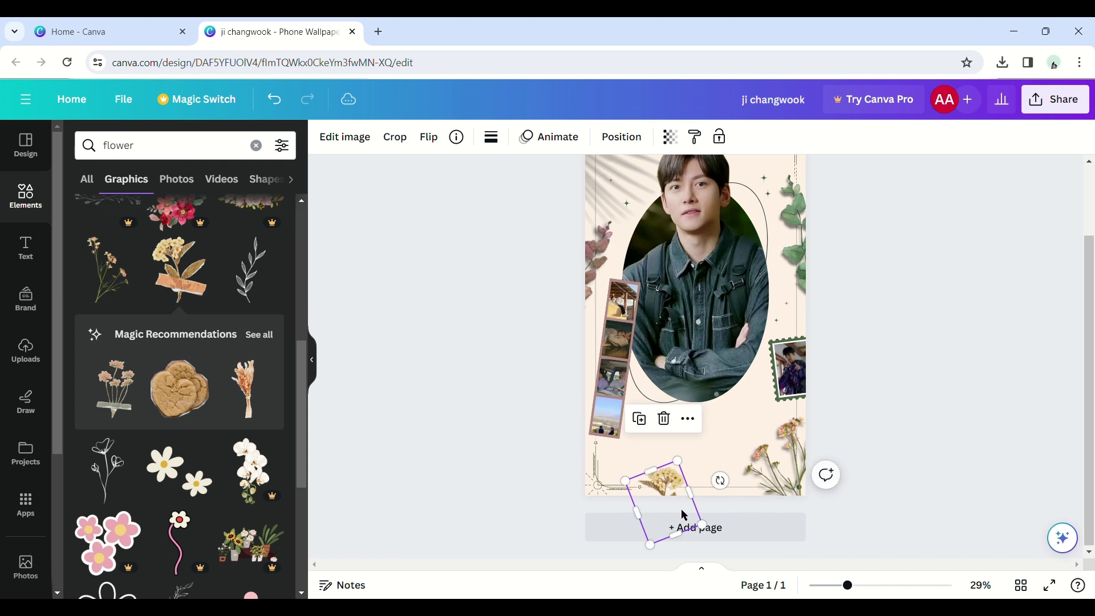
Try to enlarge the pop-out portrait together with its oval and outline
click(462, 442)
scroll(718, 441, up, 1)
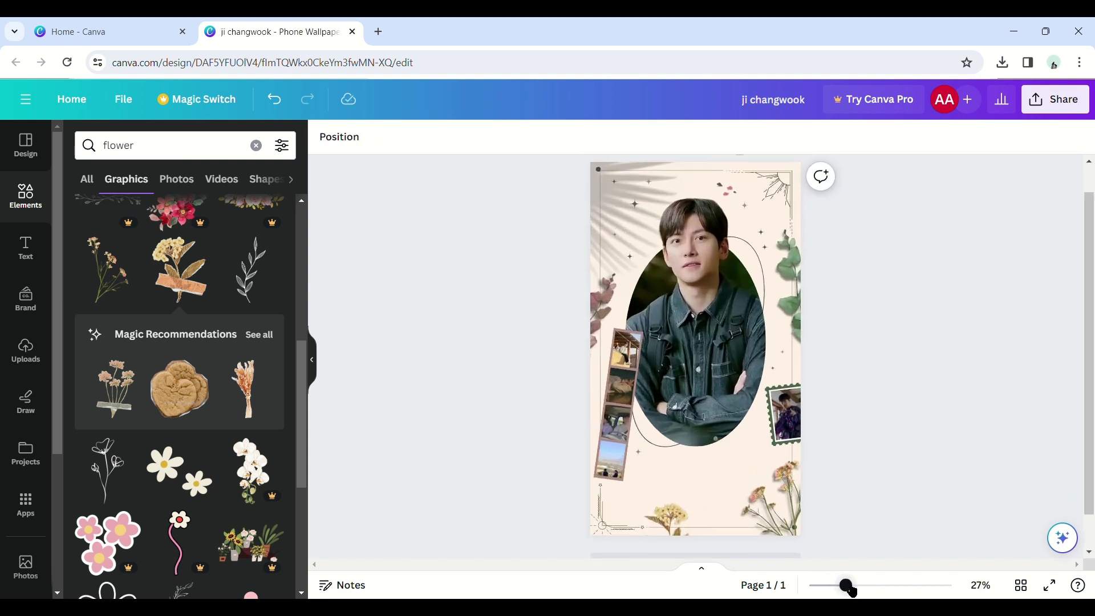
drag(703, 387, 700, 383)
drag(734, 474, 622, 232)
drag(799, 473, 814, 491)
key(ctrl+z)
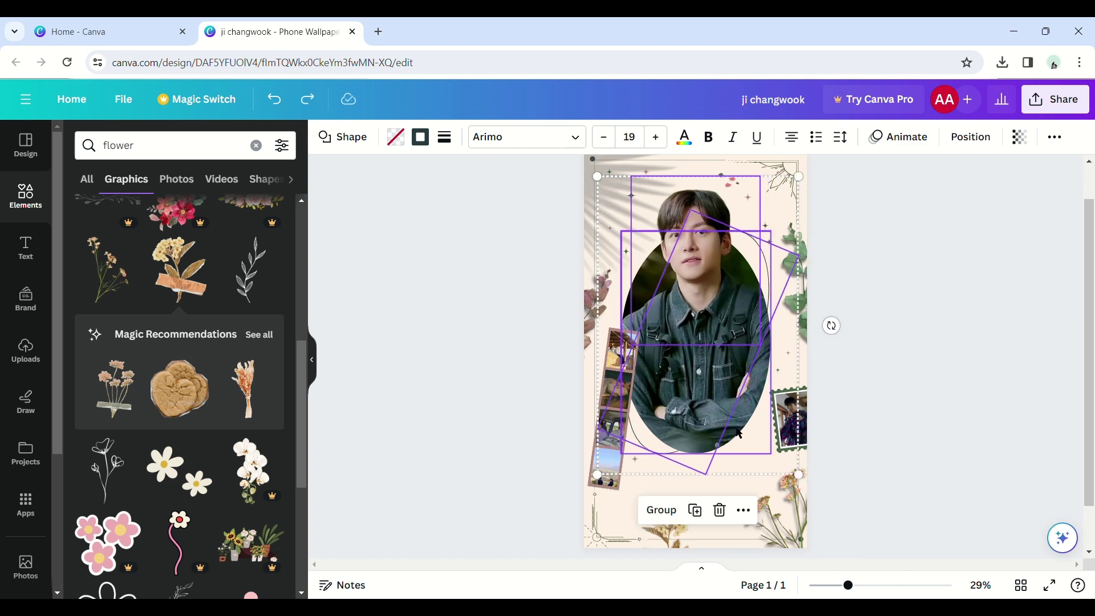
Select the portrait cutout, its oval photo and the outline together and enlarge them slightly
click(701, 400)
click(423, 137)
drag(733, 470, 661, 421)
drag(798, 474, 814, 497)
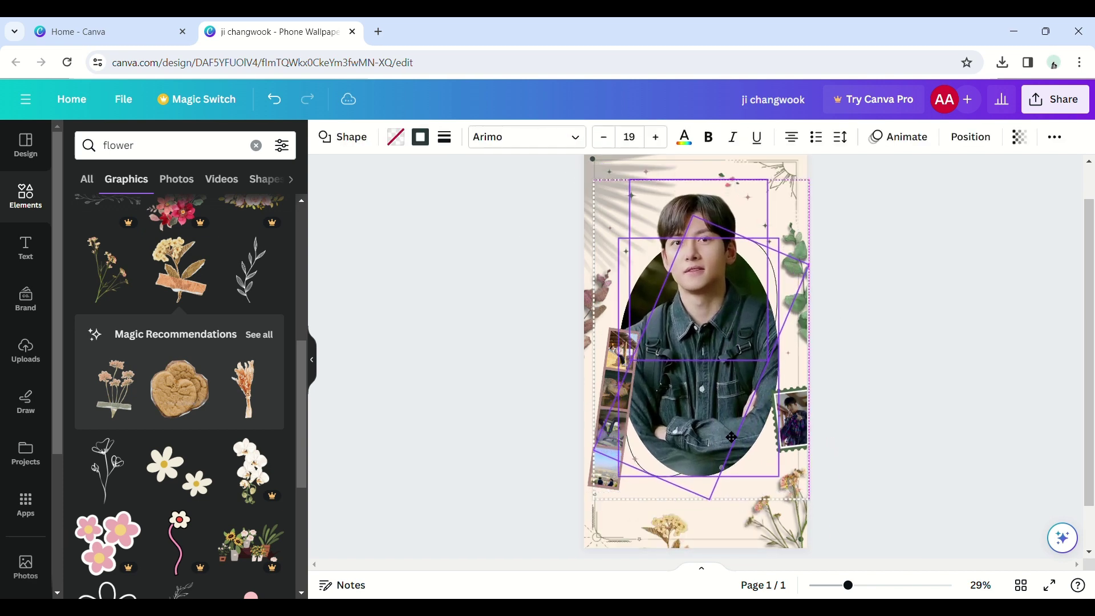
click(939, 415)
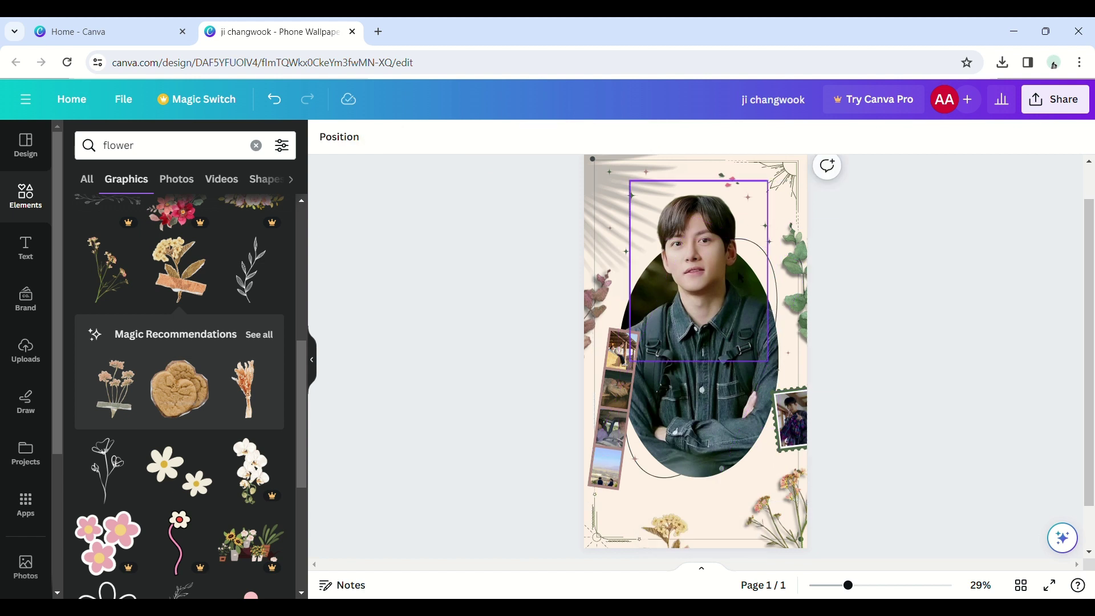
click(719, 270)
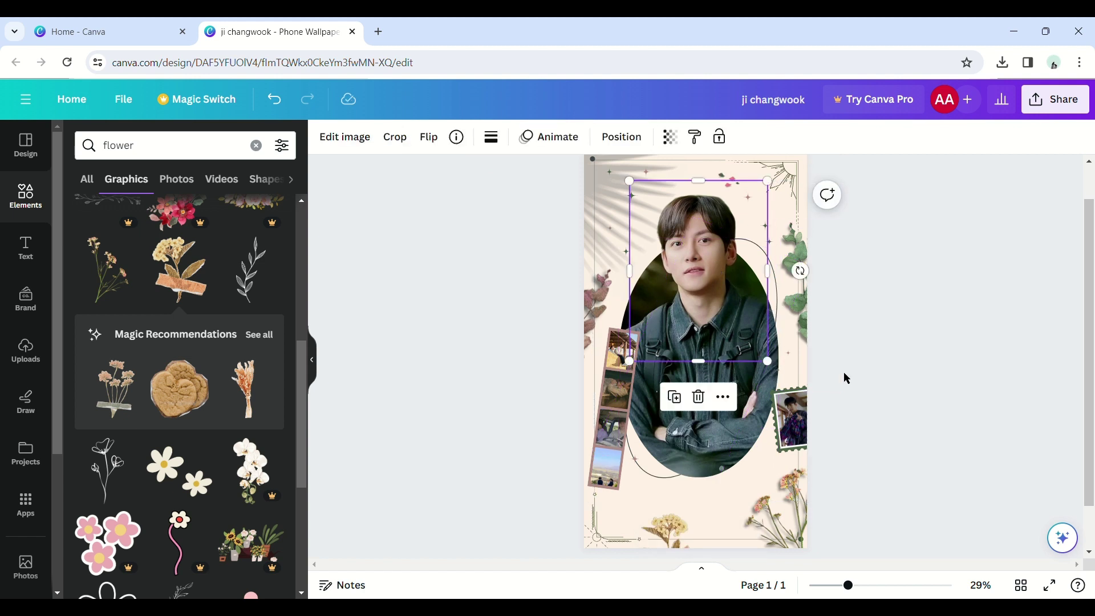
click(947, 422)
Move the photo stamp with its picture slightly lower beside the portrait and tilt both further counterclockwise
drag(803, 422, 803, 420)
drag(851, 396, 802, 405)
drag(806, 418, 813, 434)
drag(797, 496, 816, 503)
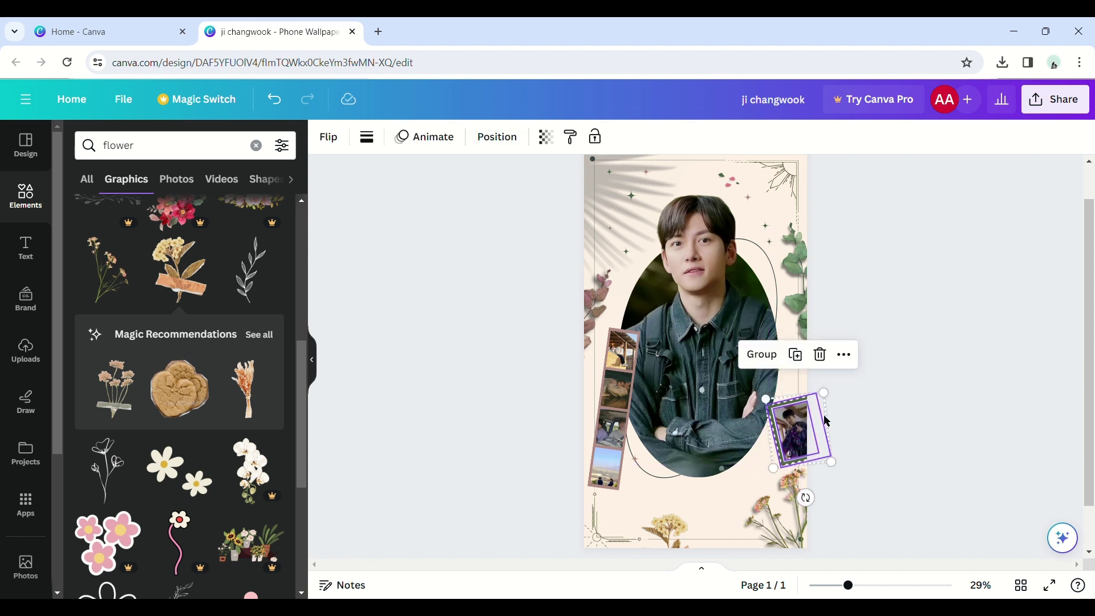
click(918, 396)
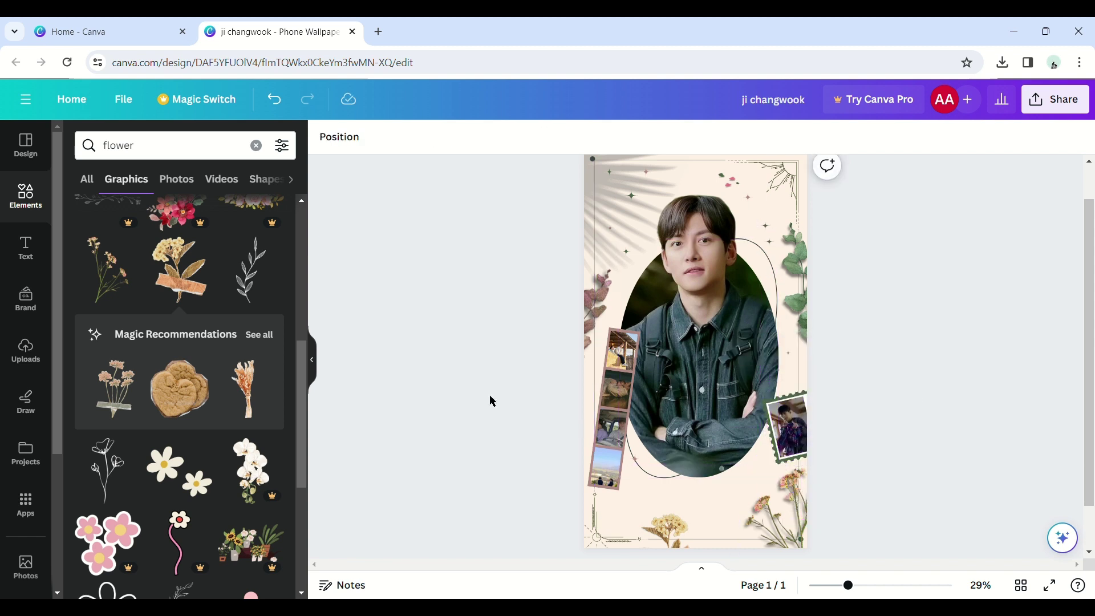
Select the portrait cutout, oval photo and outline together and move them slightly up the page
scroll(492, 401, up, 1)
scroll(873, 364, down, 2)
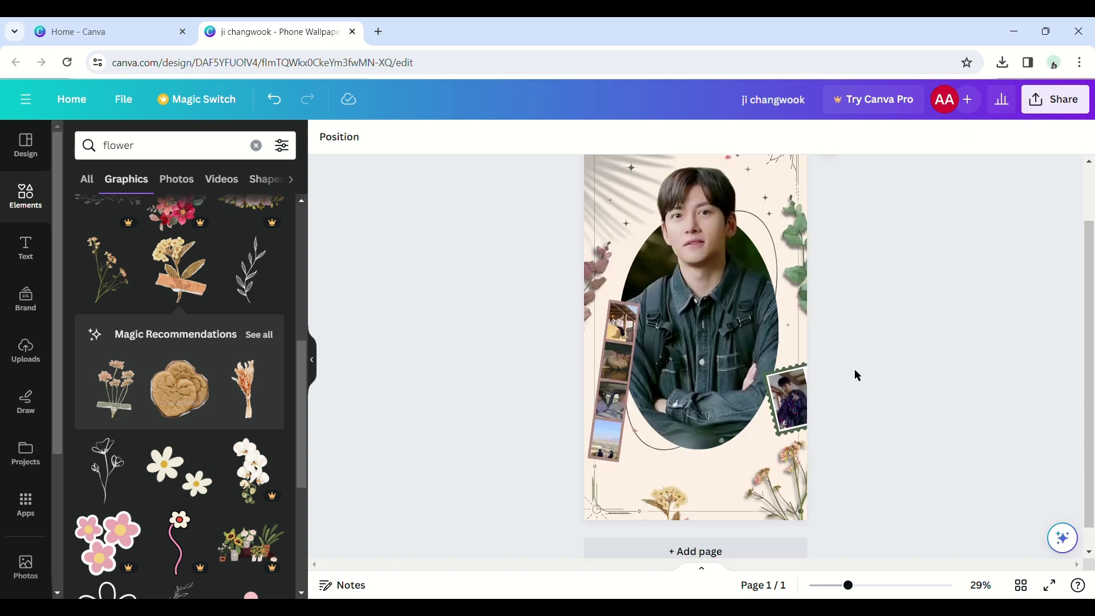
drag(709, 471, 723, 386)
click(800, 372)
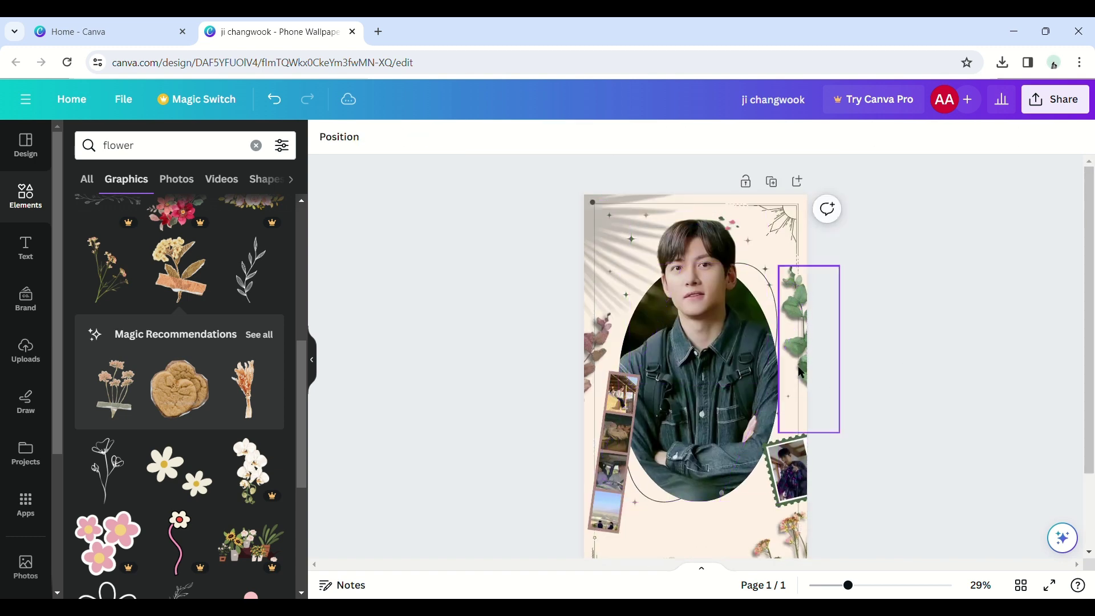
Add the text "JI" over the lower part of the portrait and colour it green
click(826, 467)
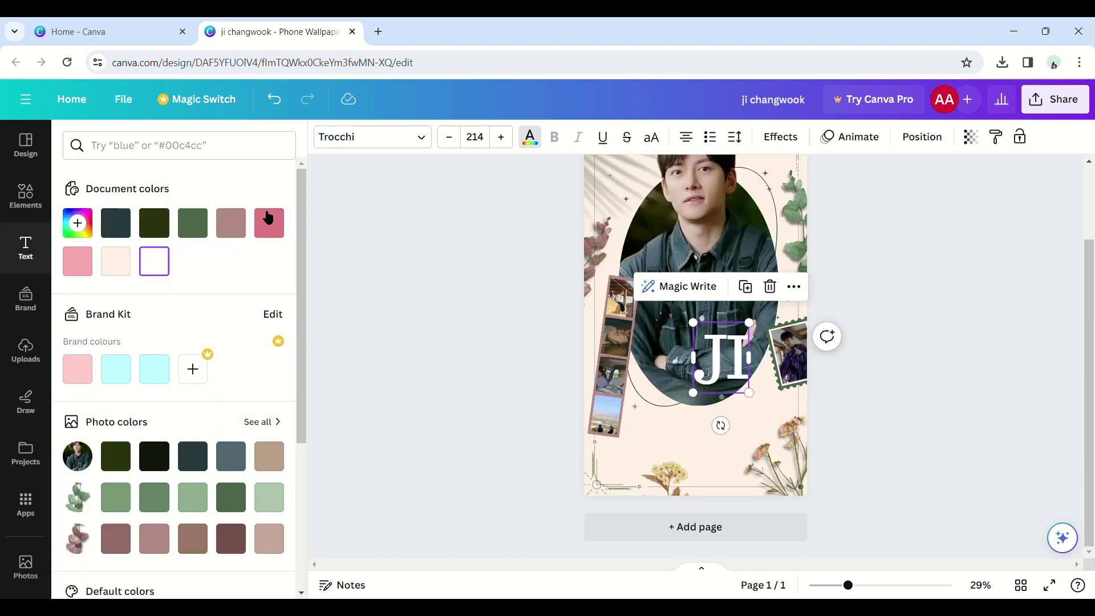
click(455, 268)
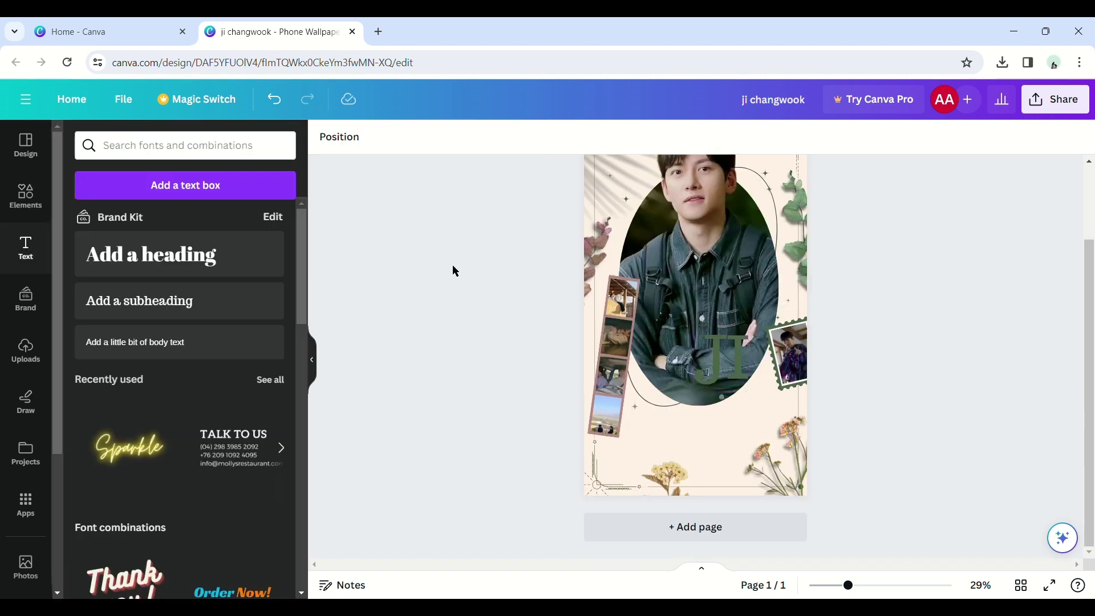
Set the "JI" text in the Alice font at size 157 and place it just below the oval portrait
click(722, 359)
click(372, 136)
scroll(226, 343, down, 8)
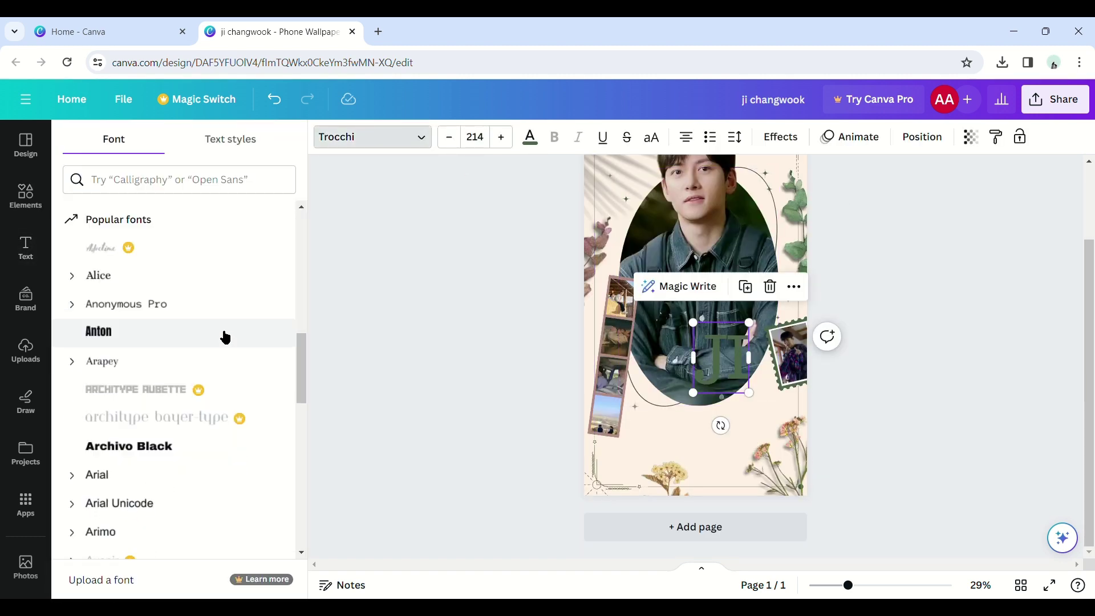
click(222, 257)
drag(730, 370, 675, 443)
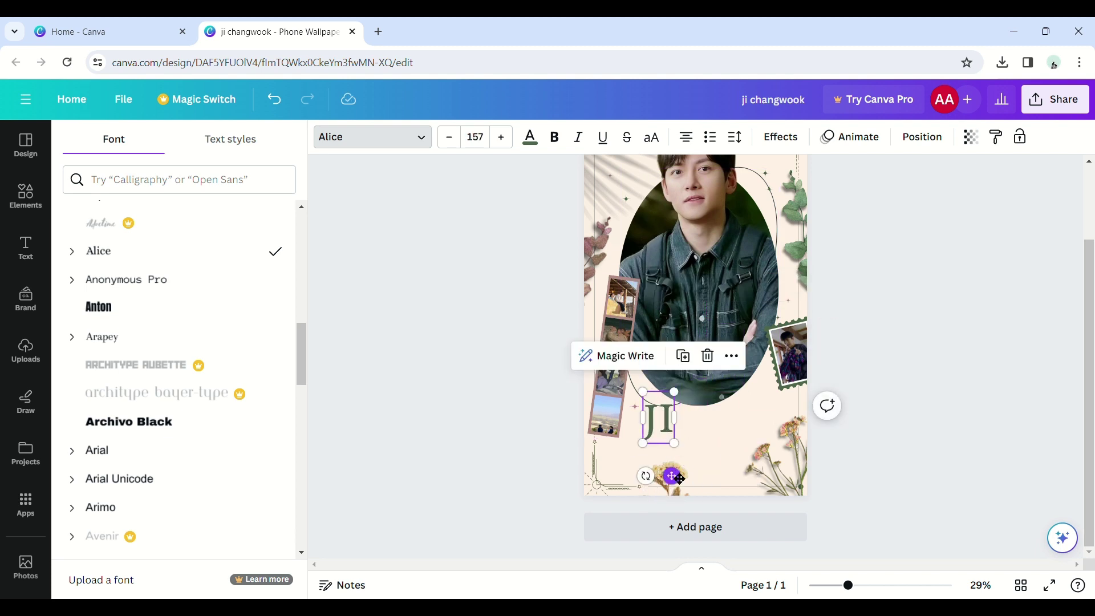
click(680, 480)
drag(681, 481, 683, 489)
click(657, 438)
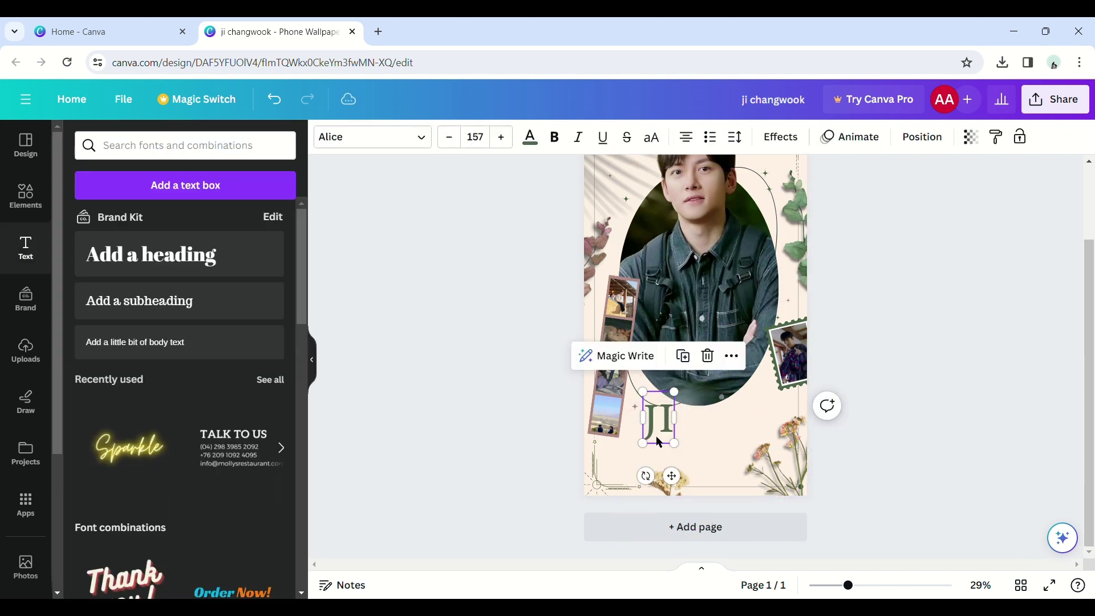
Duplicate the "JI" text and shorten the original to the single letter "J", placed just below the oval
drag(659, 441, 712, 461)
double_click(678, 434)
key(BackSpace)
click(679, 444)
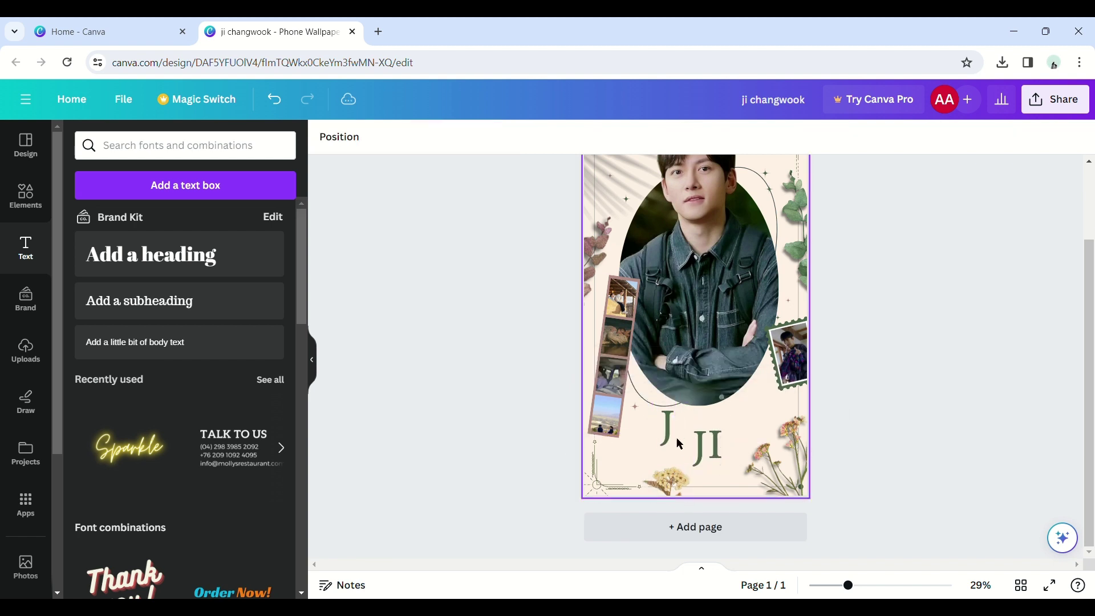
drag(674, 426, 669, 423)
Shorten the other "JI" text to the single letter "I" and place it directly beside the "J"
click(707, 456)
click(707, 454)
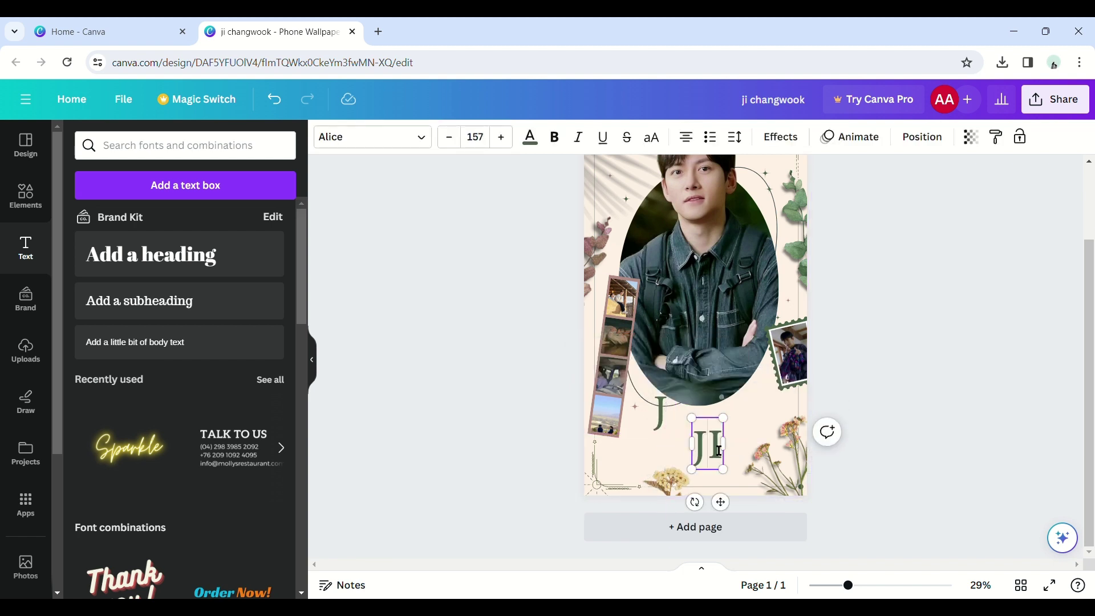
key(BackSpace)
click(719, 464)
drag(712, 466, 681, 427)
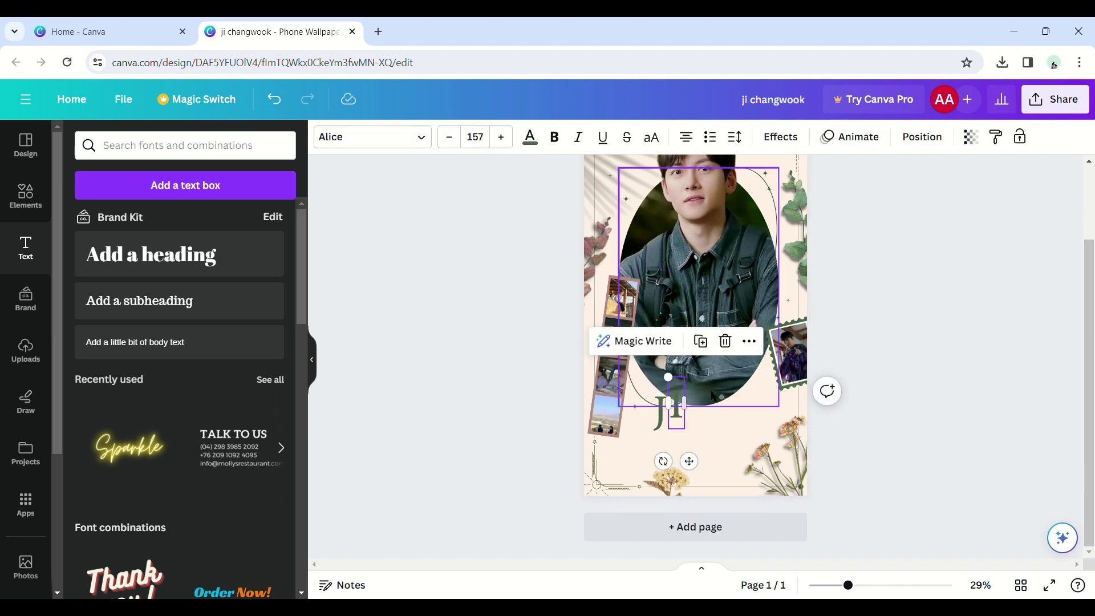
click(740, 427)
Nudge the portrait cutout, oval photo and outline together a little further up
drag(717, 312, 719, 328)
drag(728, 428, 719, 305)
scroll(720, 305, up, 2)
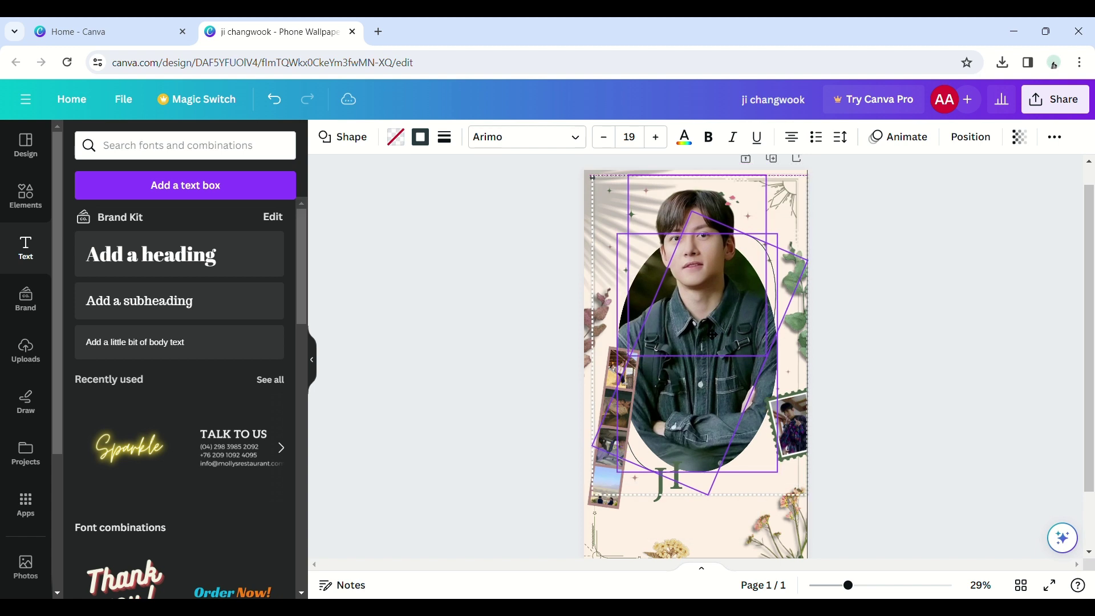
Try to select the petals beside the portrait's head directly on the page
click(732, 205)
drag(743, 212, 744, 215)
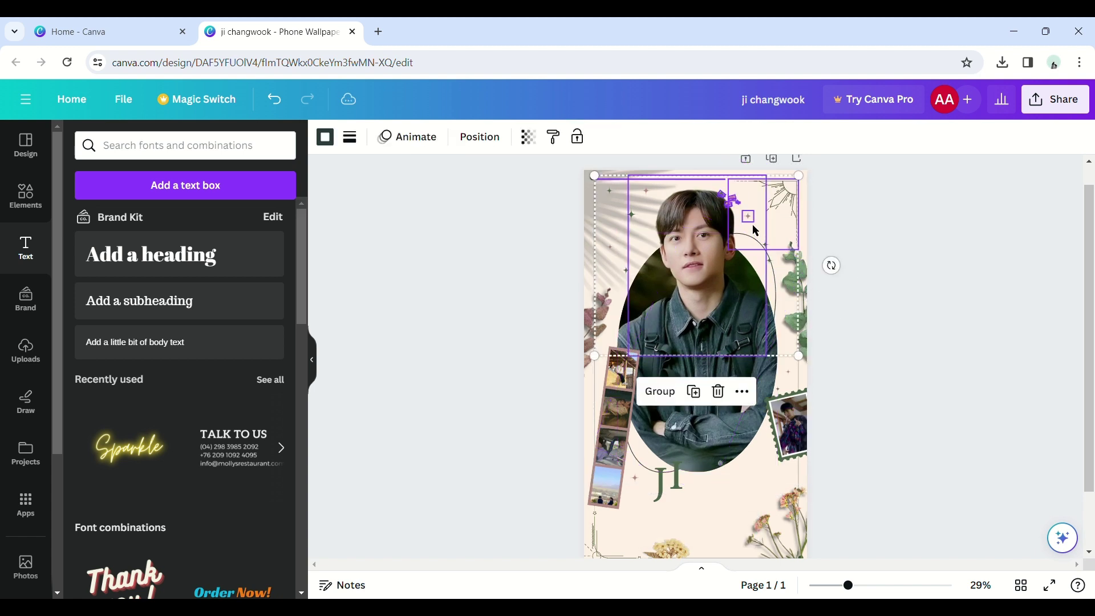
drag(713, 165, 725, 197)
click(732, 208)
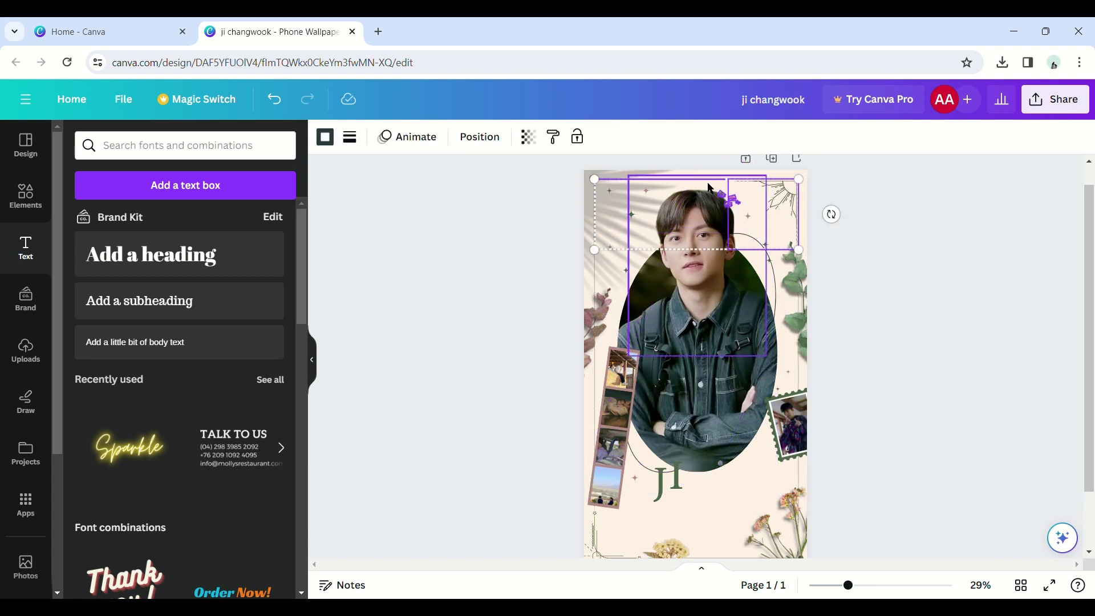
click(690, 209)
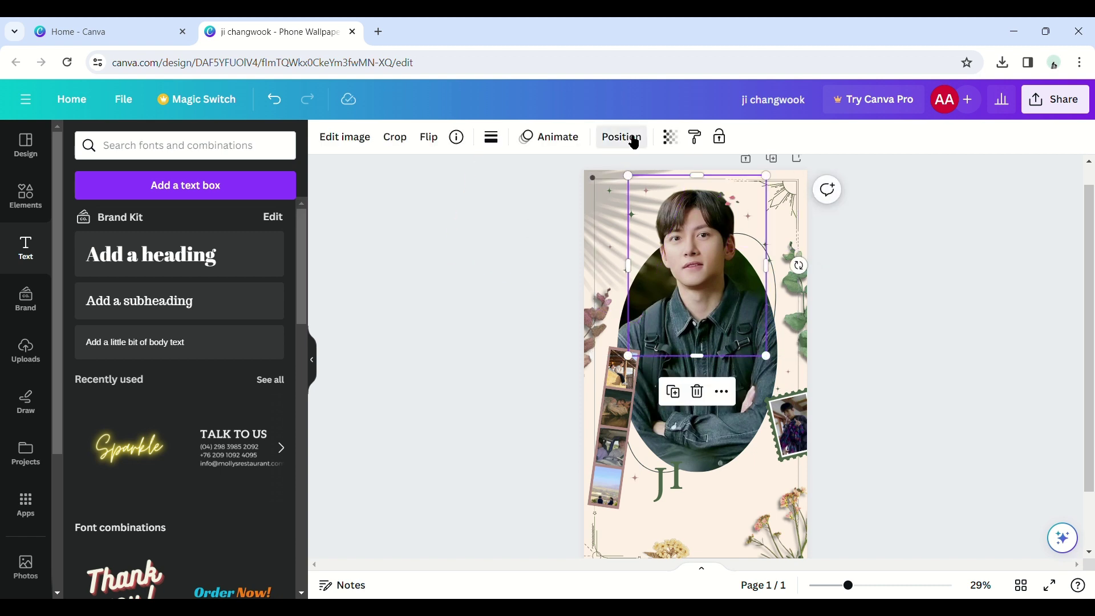
Select the petals and their soft shadows together from the layer order and group them
click(631, 141)
scroll(215, 421, up, 13)
scroll(215, 422, down, 2)
click(208, 438)
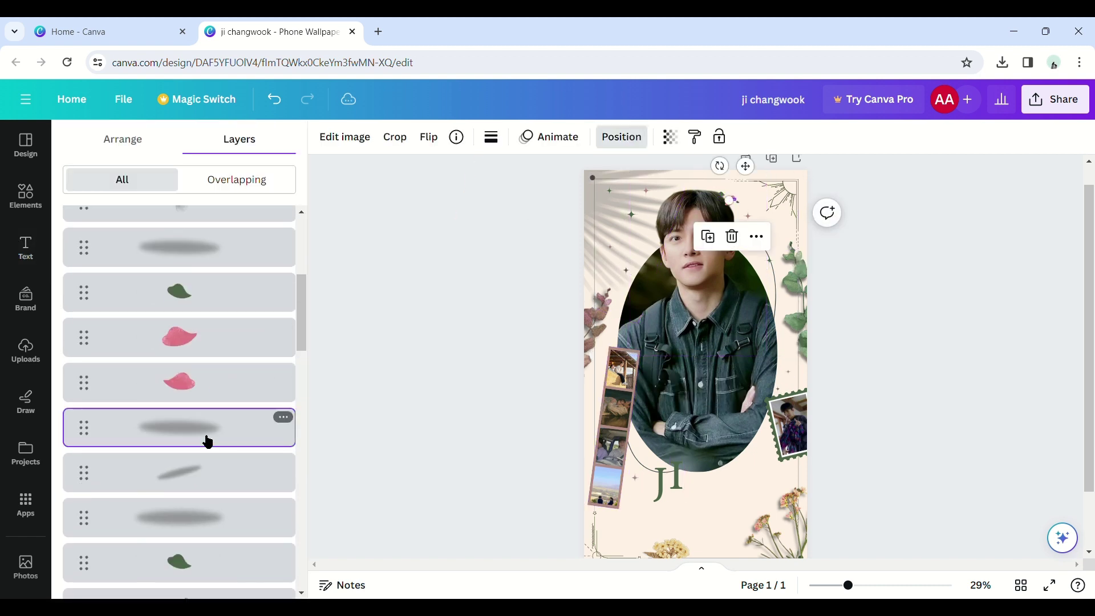
click(197, 479)
click(199, 511)
scroll(196, 498, down, 1)
click(196, 497)
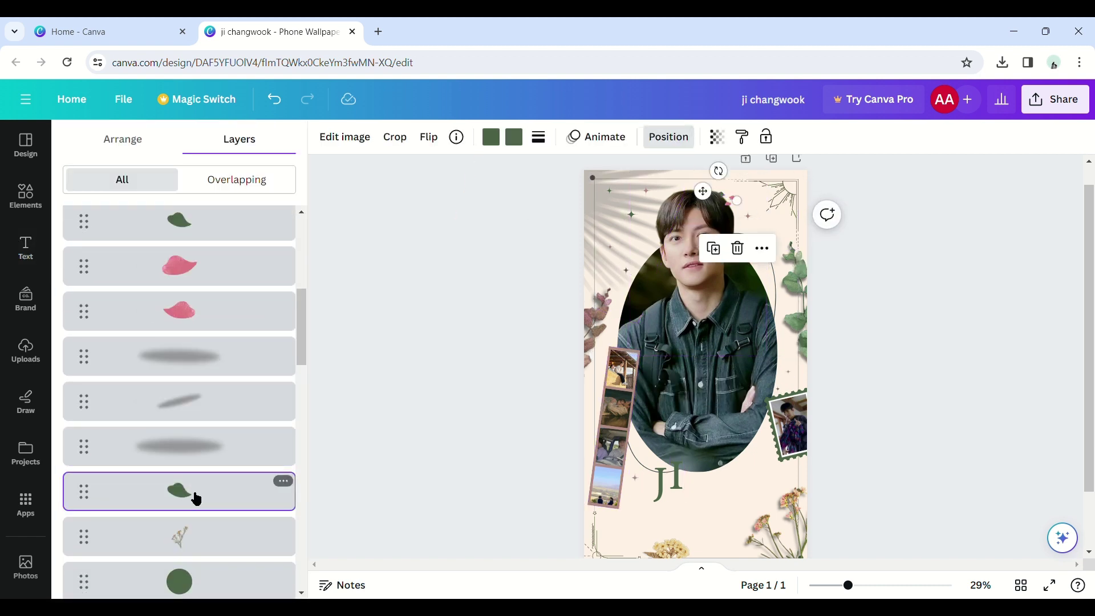
scroll(225, 355, up, 3)
shift+click(218, 319)
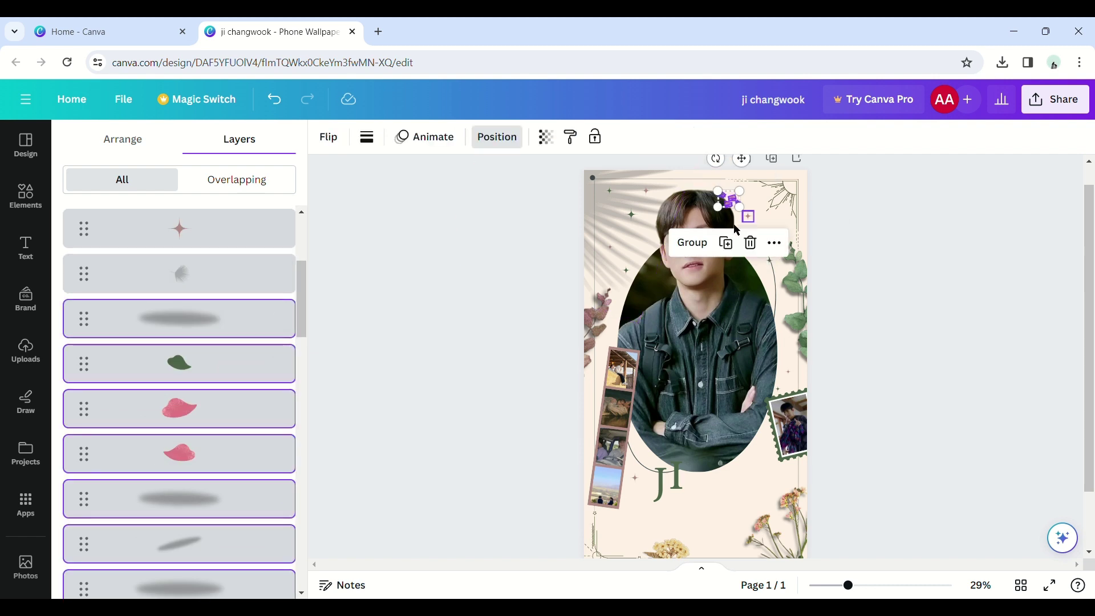
click(696, 255)
drag(203, 325, 189, 479)
click(456, 142)
Shift the letters "J" and "I" slightly so they sit close together below the oval
mouse_move(676, 497)
mouse_down()
mouse_move(679, 506)
mouse_move(662, 501)
mouse_up()
shift+click(659, 489)
click(678, 516)
scroll(677, 421, down, 2)
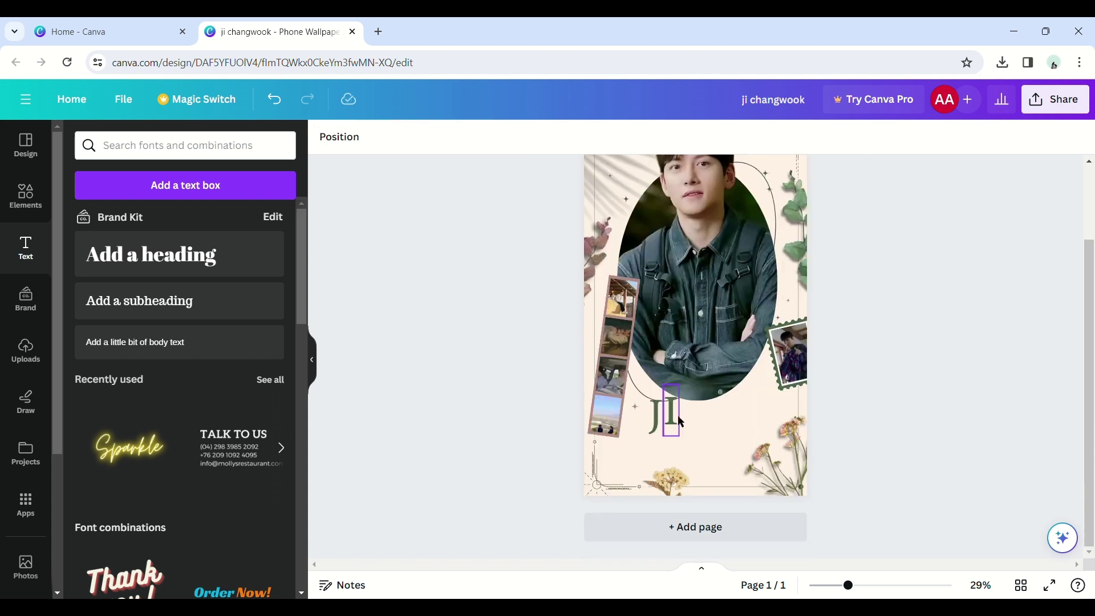
Duplicate the letter "J", place copies below it, and change one to "C"
click(657, 417)
key(ctrl+d)
drag(659, 417, 690, 441)
double_click(638, 454)
text(C)
click(594, 451)
Add further letter copies reading "H" and "A" next to the "C"
click(641, 451)
key(ctrl+d)
double_click(690, 441)
text(A)
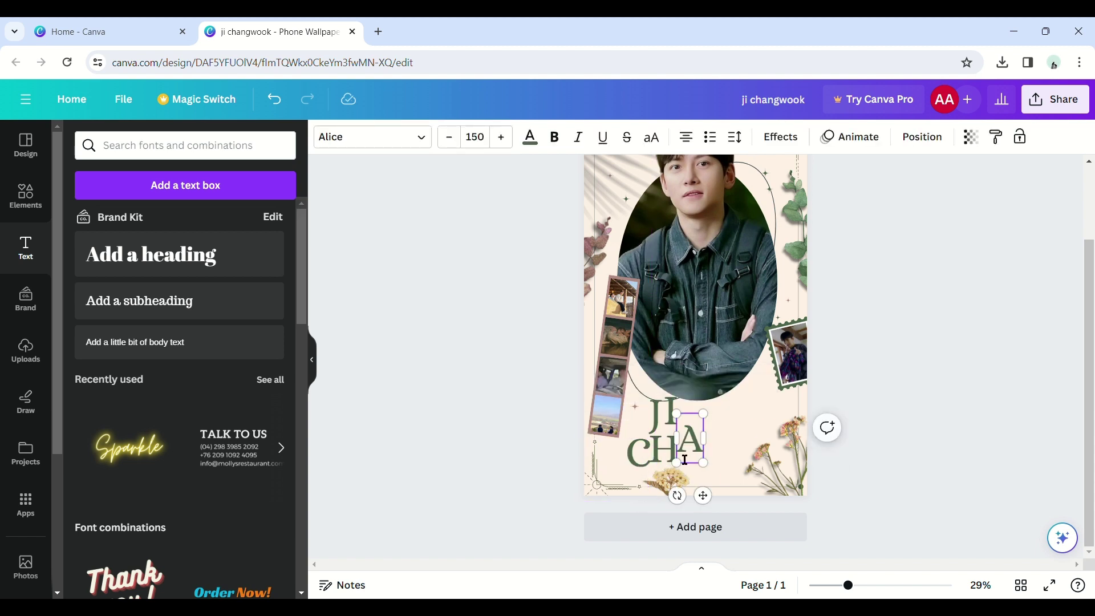
click(597, 446)
click(690, 441)
click(598, 447)
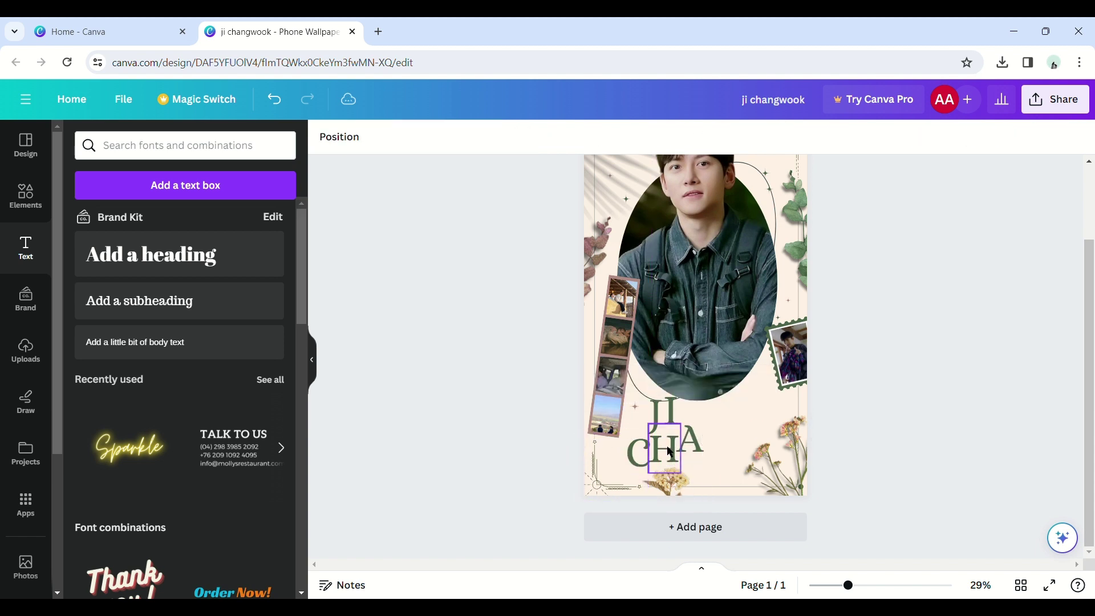
Line up "C", "H" and "A" in a rising row after "JI", and move all five letters left and slightly down
drag(675, 461, 681, 460)
mouse_move(731, 421)
mouse_down()
mouse_move(759, 425)
mouse_move(749, 428)
mouse_up()
drag(659, 421, 637, 381)
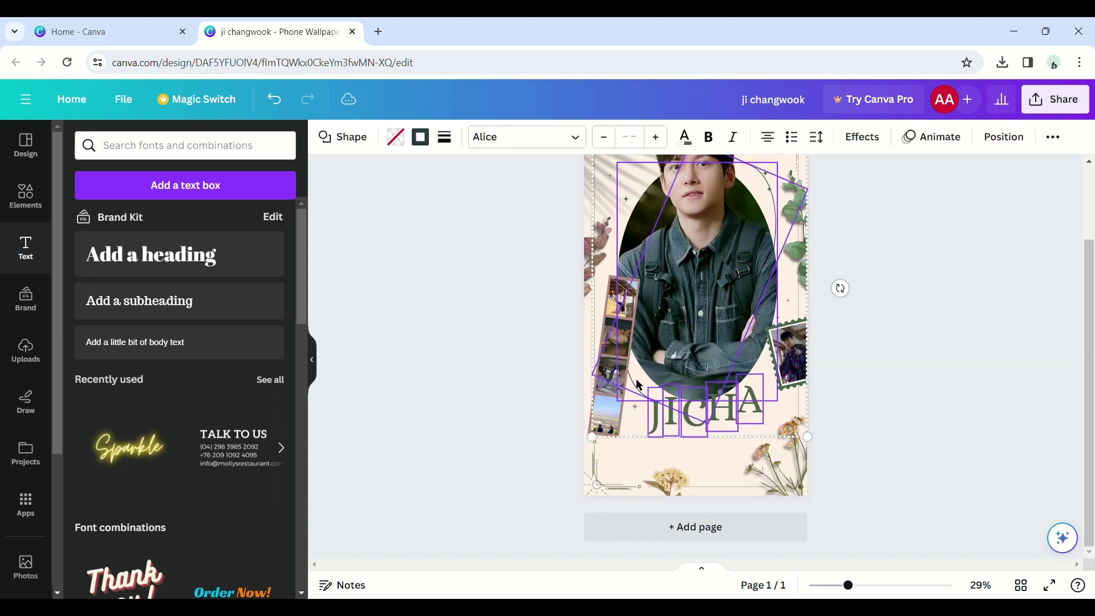
click(718, 460)
click(741, 416)
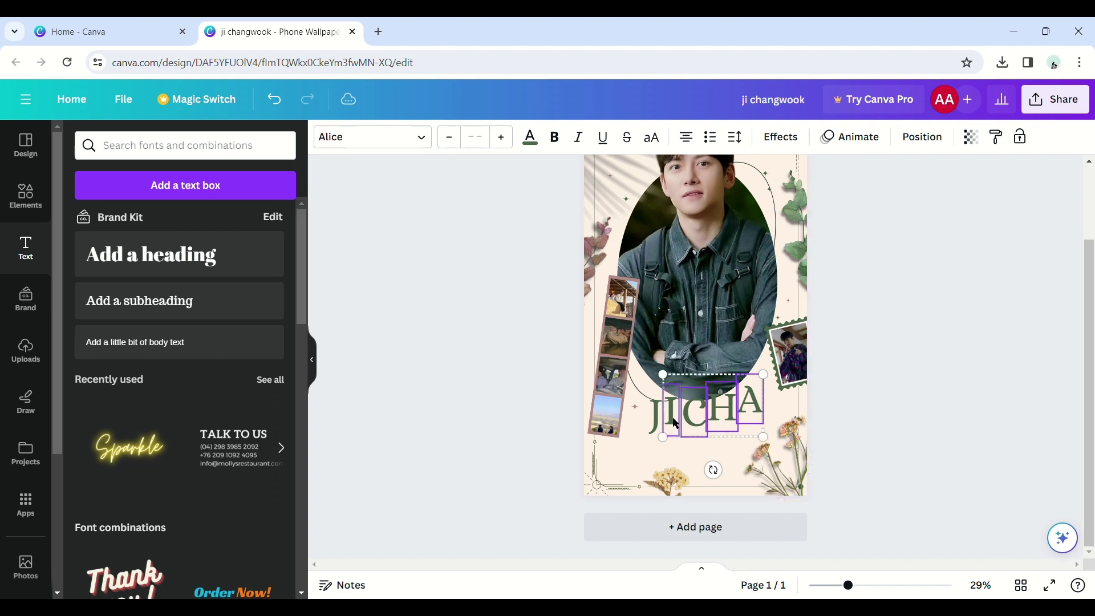
drag(675, 423, 657, 439)
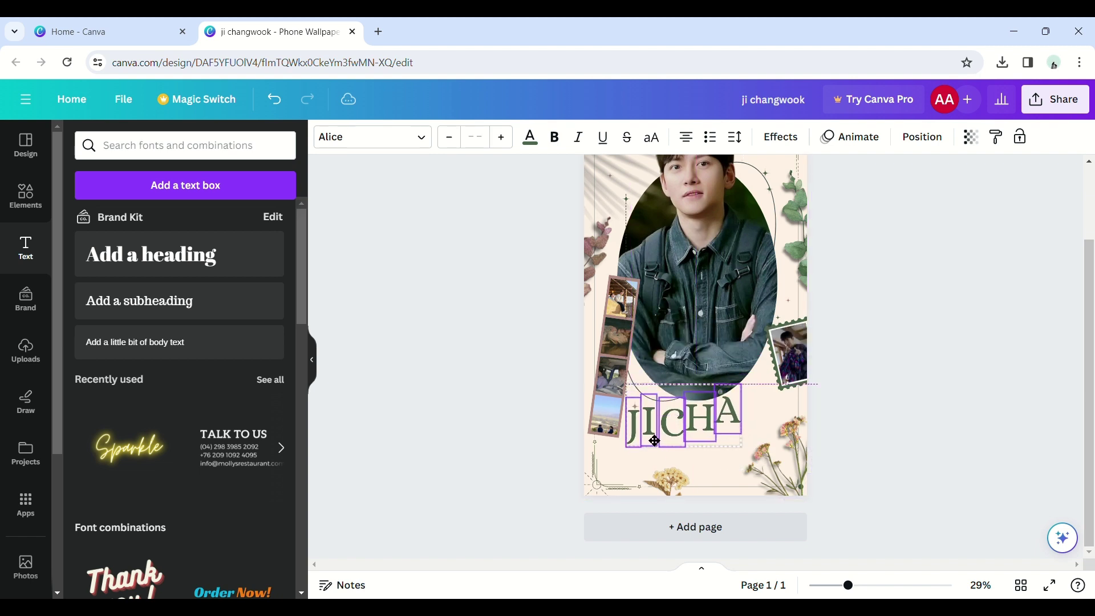
click(705, 459)
Duplicate the letter "A" to make "N" and "G", and place them to continue the rising row
click(702, 422)
click(732, 421)
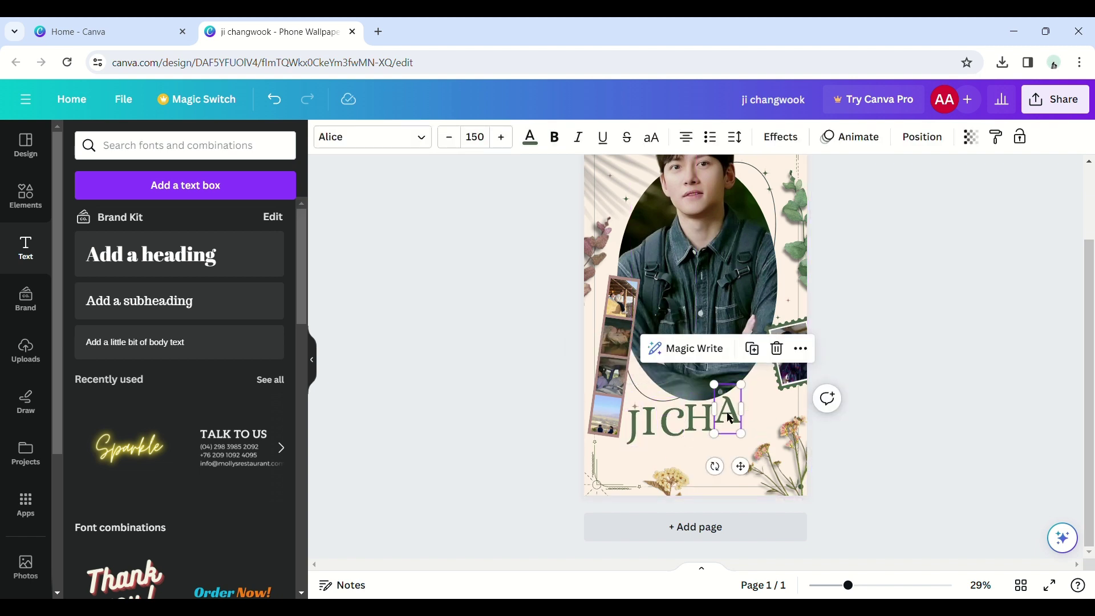
drag(732, 425, 790, 412)
key(ctrl+d)
double_click(754, 406)
text(N)
click(790, 403)
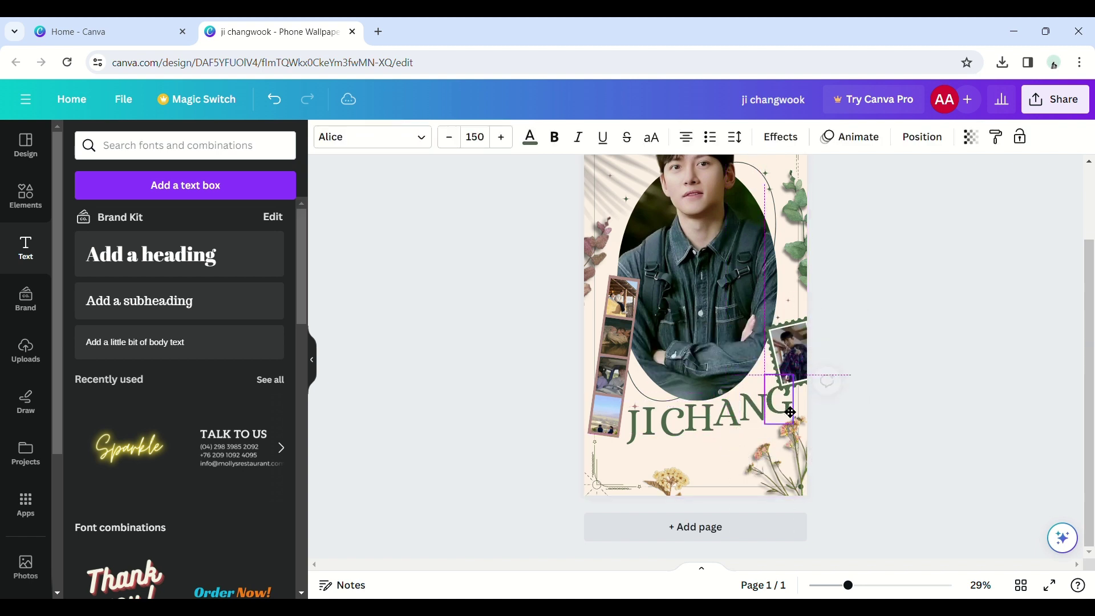
Select all the letters of "JICHANG" and change their font to Bodoni FLF
shift+click(636, 425)
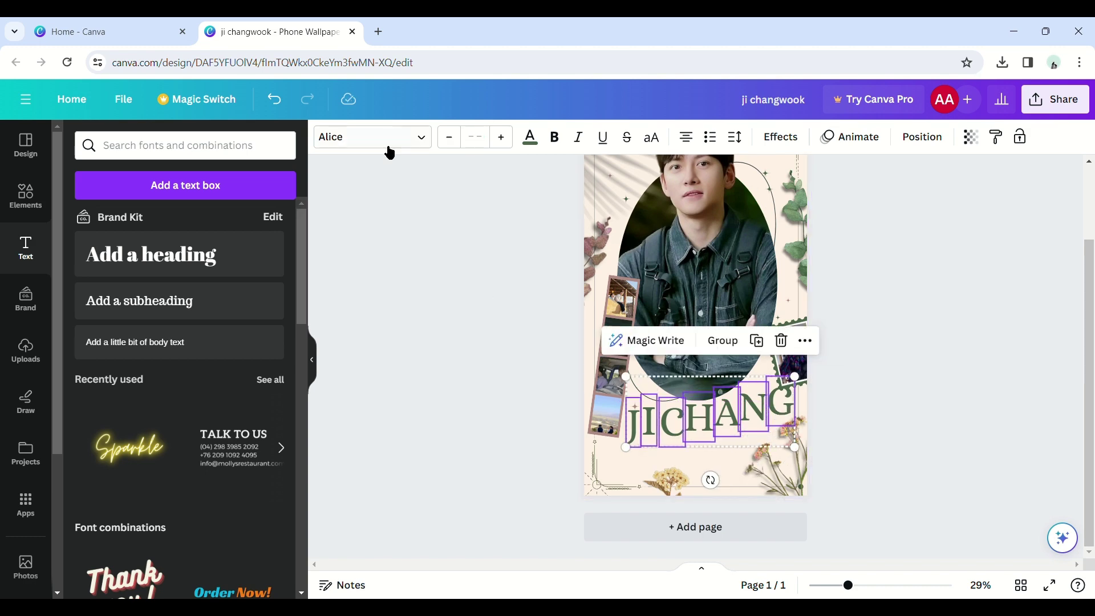
click(388, 137)
scroll(149, 365, down, 2)
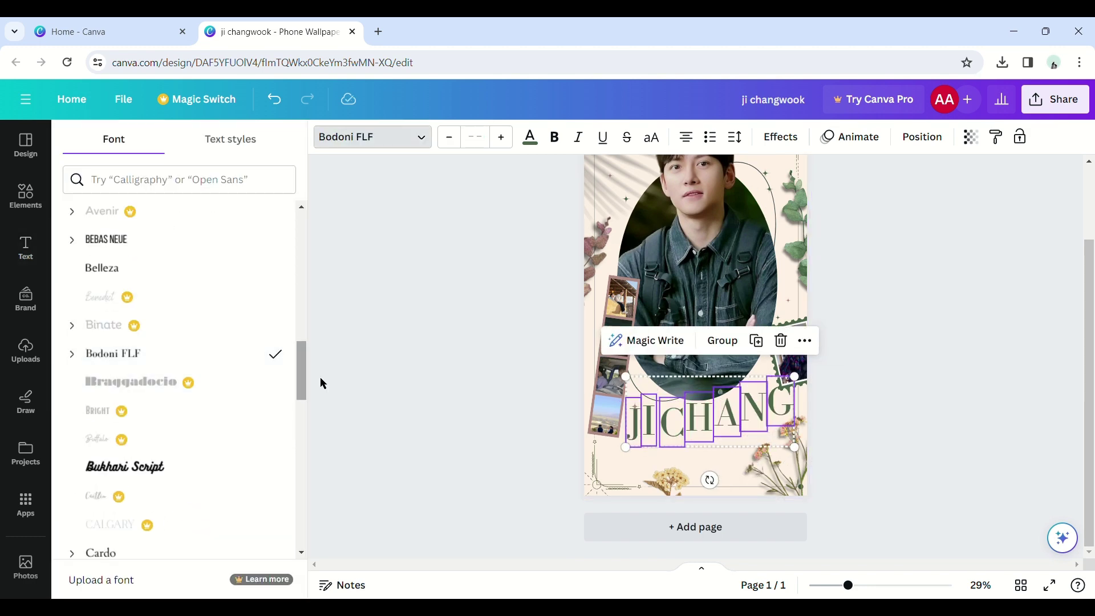
click(320, 378)
Tighten the spacing between the letters of "JICHANG" by nudging them closer together along the rising row
click(870, 585)
scroll(831, 538, down, 3)
drag(653, 373, 647, 368)
drag(715, 373, 709, 375)
mouse_move(770, 364)
mouse_down()
mouse_move(757, 358)
mouse_move(797, 347)
mouse_move(755, 363)
mouse_up()
drag(787, 349, 786, 353)
drag(852, 332, 829, 337)
shift+click(790, 349)
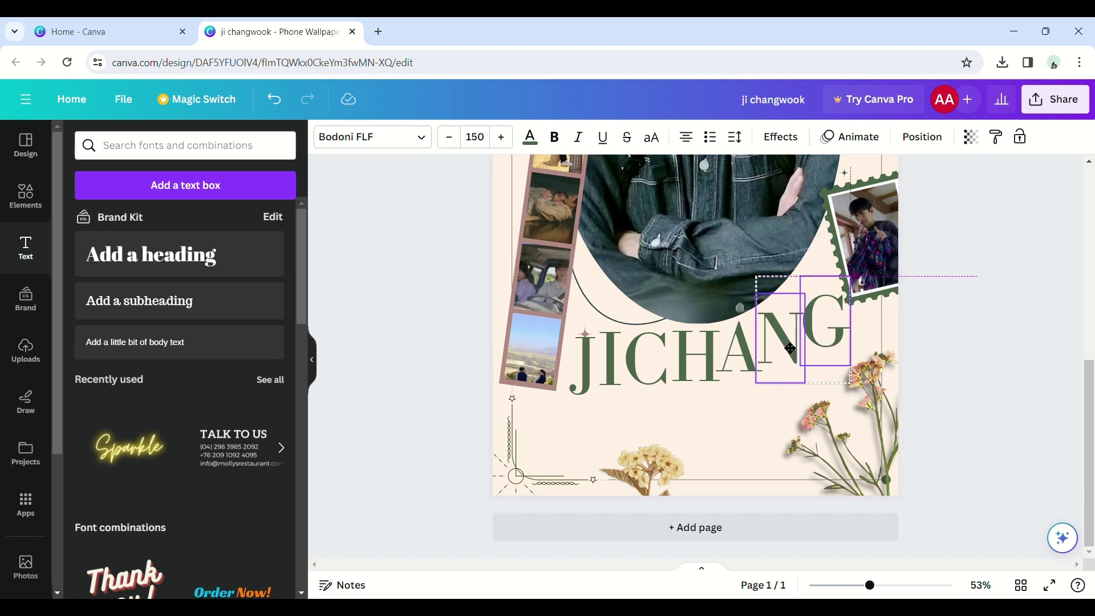
click(702, 394)
Copy a letter of "JICHANG" to below the row and change the copy to "W" to start a second row
click(649, 356)
drag(643, 381, 729, 415)
click(615, 427)
text(W)
key(Delete)
Duplicate the "W" and change the copy to "O" beside it
click(697, 427)
key(ctrl+d)
double_click(684, 429)
text(O)
Duplicate the "O" twice along the rising second row and change the last copy to "K" to complete "WOOK"
click(738, 425)
key(ctrl+d)
key(ctrl+d)
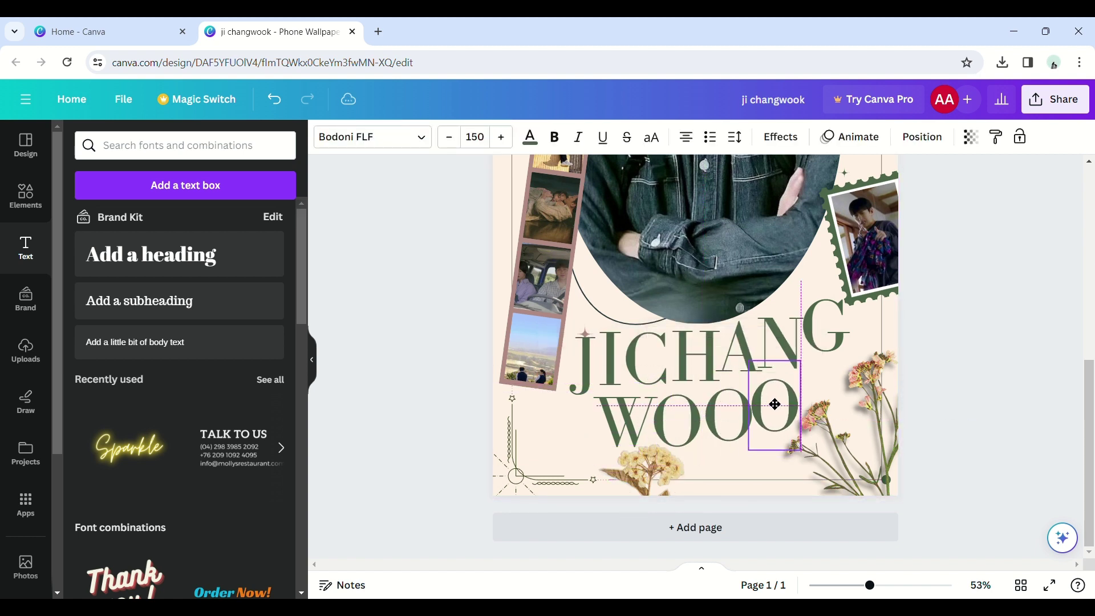
click(772, 406)
text(K)
key(Delete)
click(491, 404)
Select all the letters of "JICHANG" and "WOOK" together and shift them slightly left
click(770, 409)
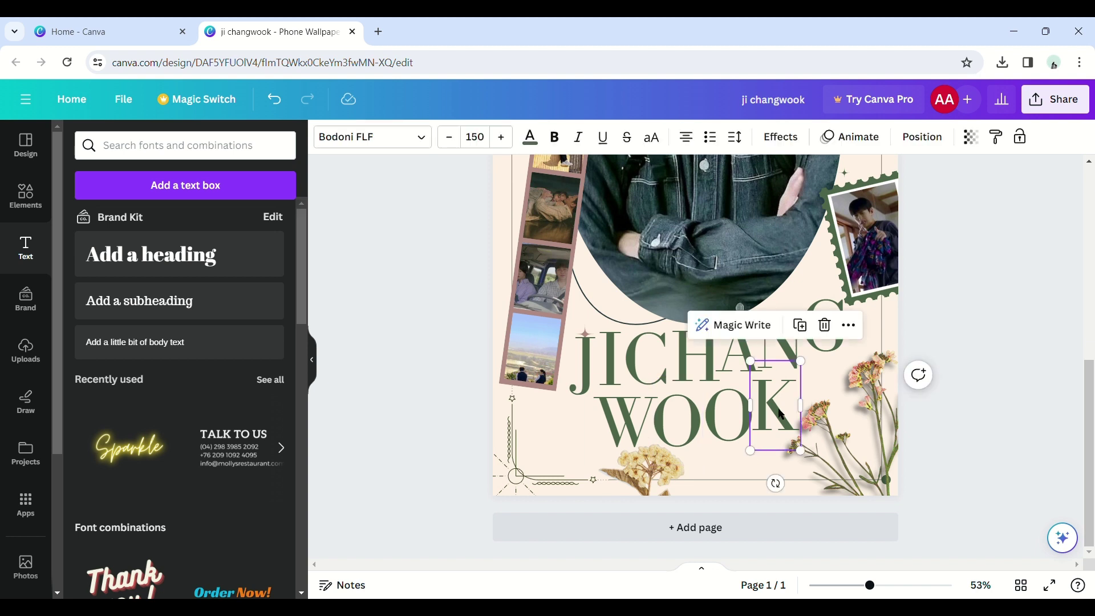
shift+click(726, 415)
shift+click(666, 410)
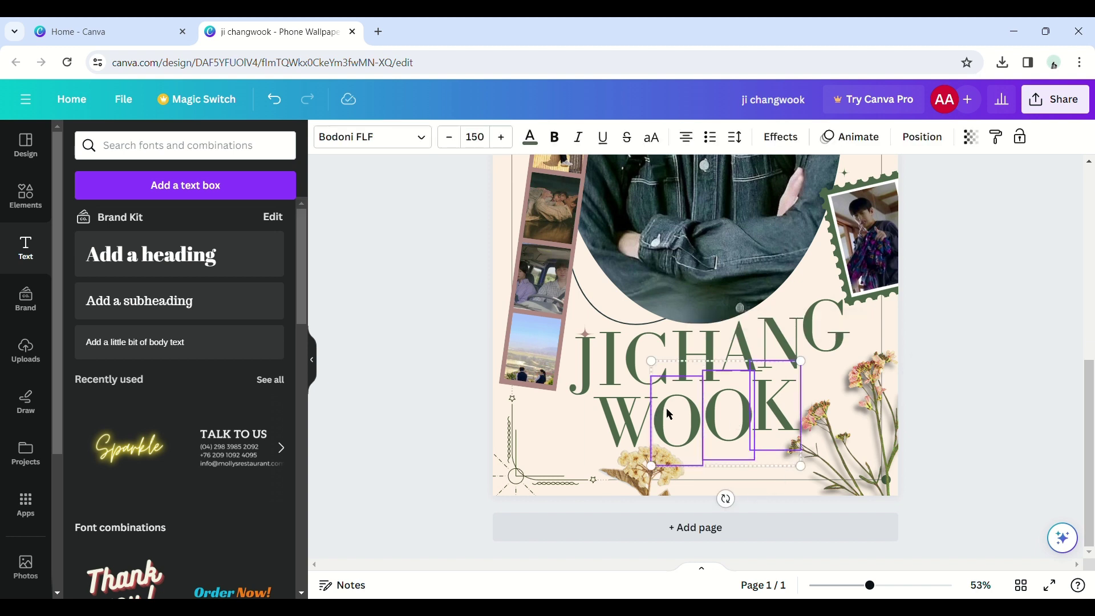
shift+click(780, 348)
shift+click(816, 338)
drag(803, 357, 795, 358)
click(965, 423)
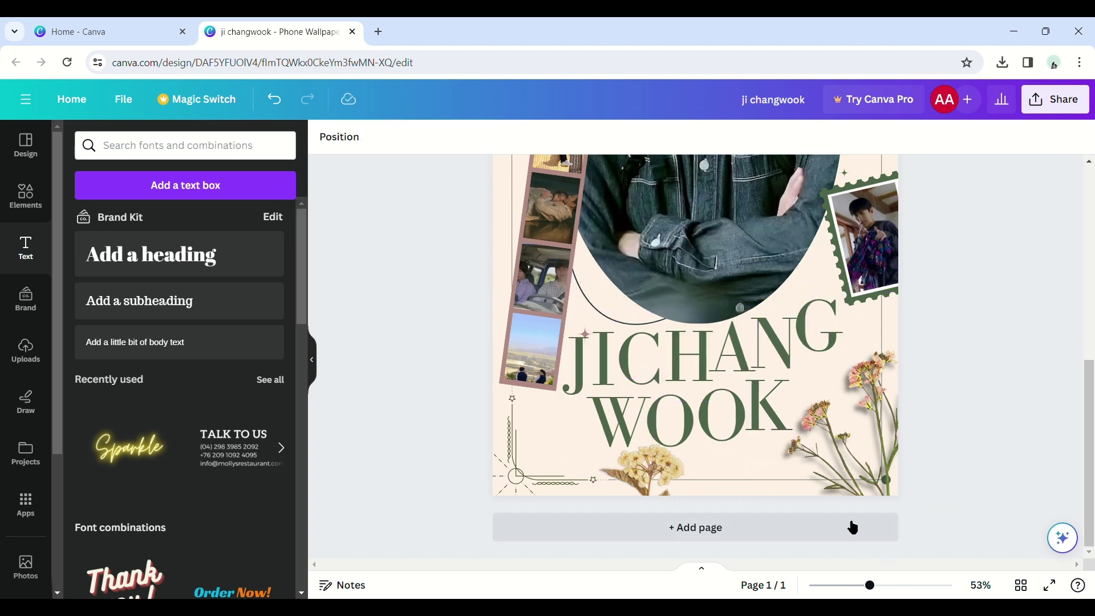
Raise the first letter "J" and the last letter "G" of "JICHANG" slightly to refine the uneven row
click(590, 352)
drag(591, 345, 591, 345)
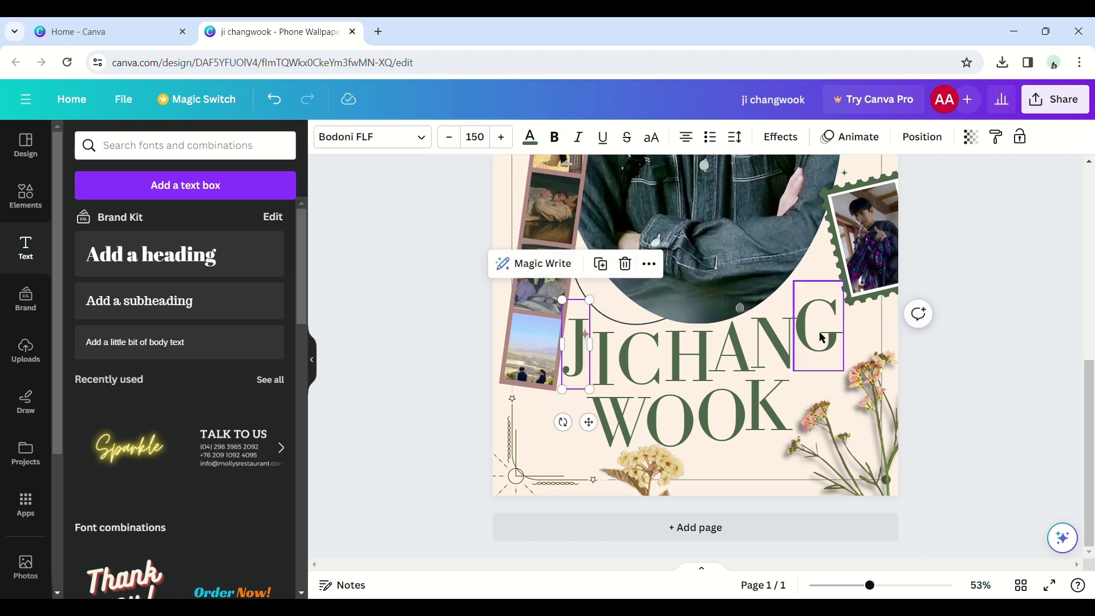
mouse_move(819, 337)
mouse_down()
mouse_move(819, 323)
mouse_move(780, 347)
mouse_move(823, 319)
mouse_move(823, 334)
mouse_up()
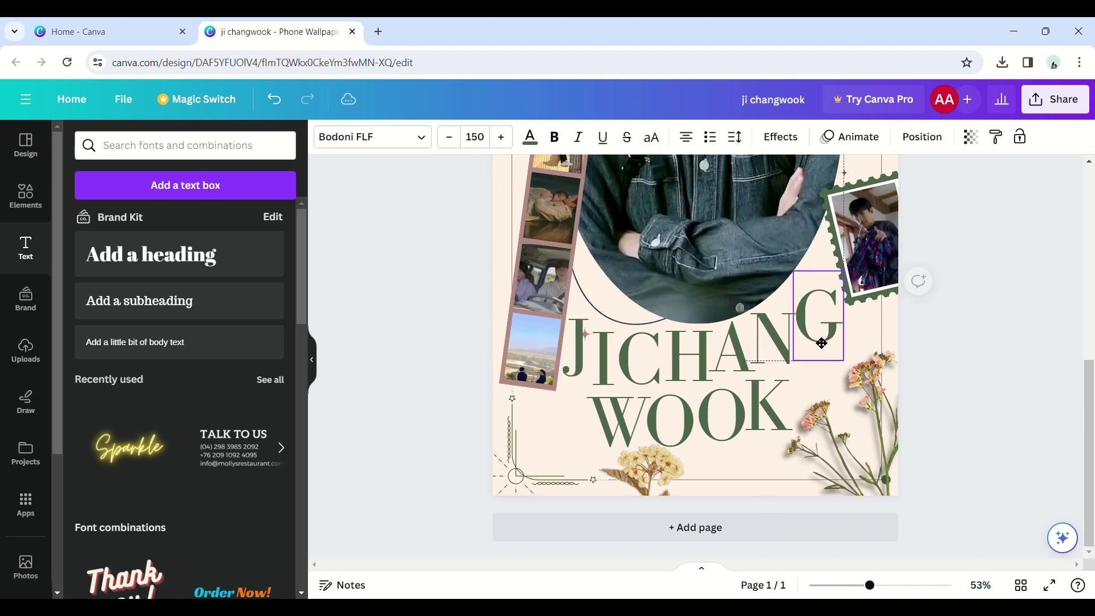
click(922, 370)
drag(870, 586, 844, 586)
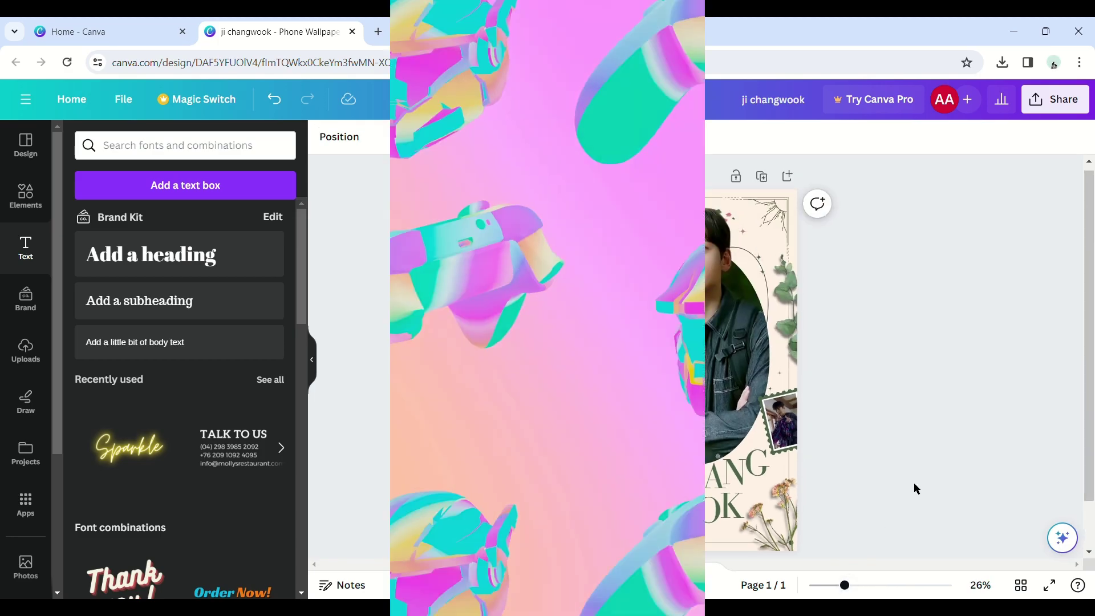